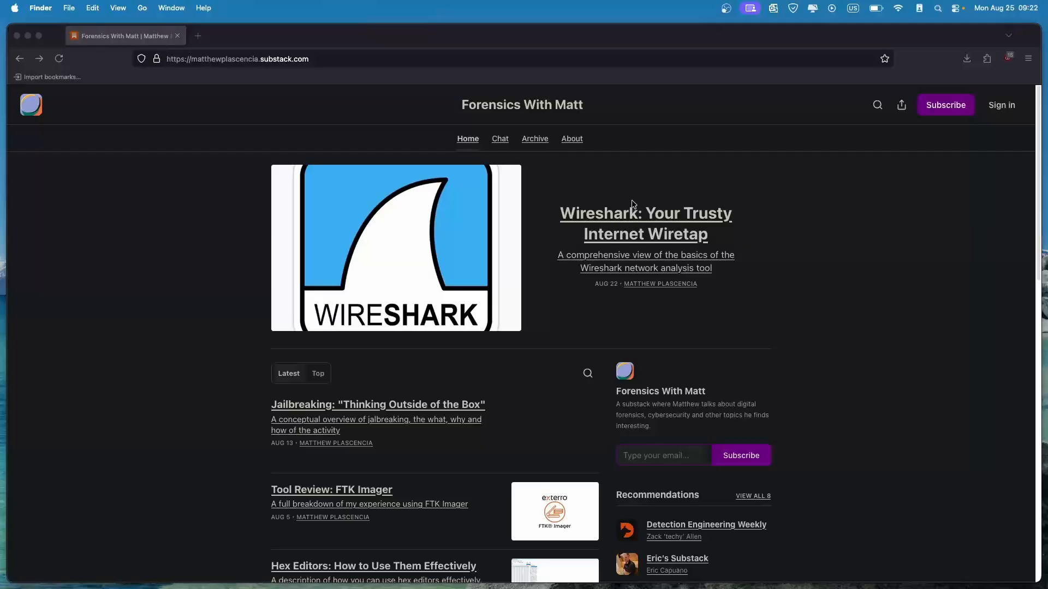
Look through the article list and recommendations on the Substack blog's home page
scroll(636, 240, down, 10)
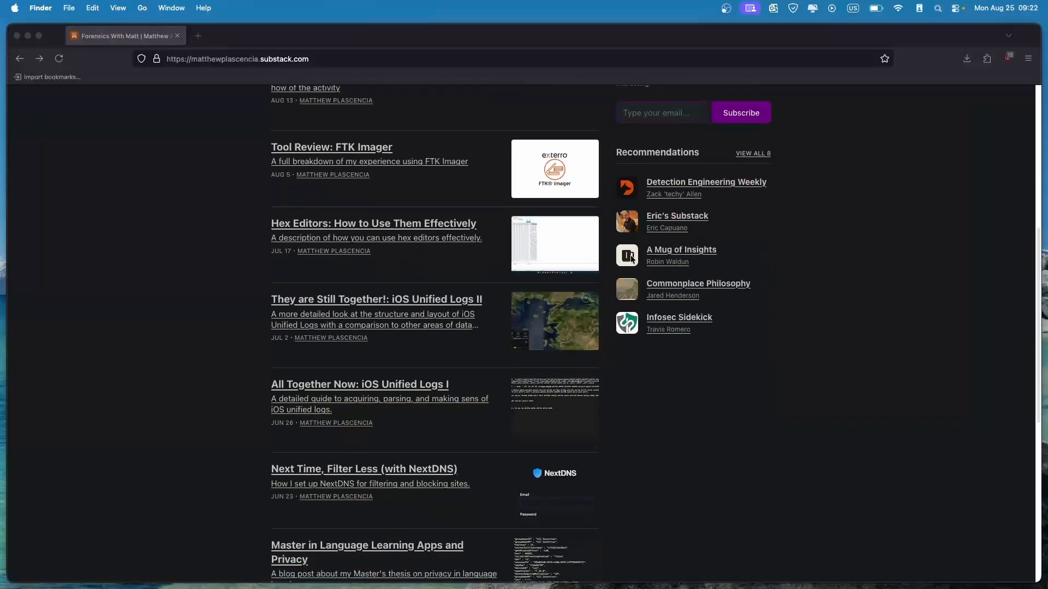
scroll(632, 259, up, 4)
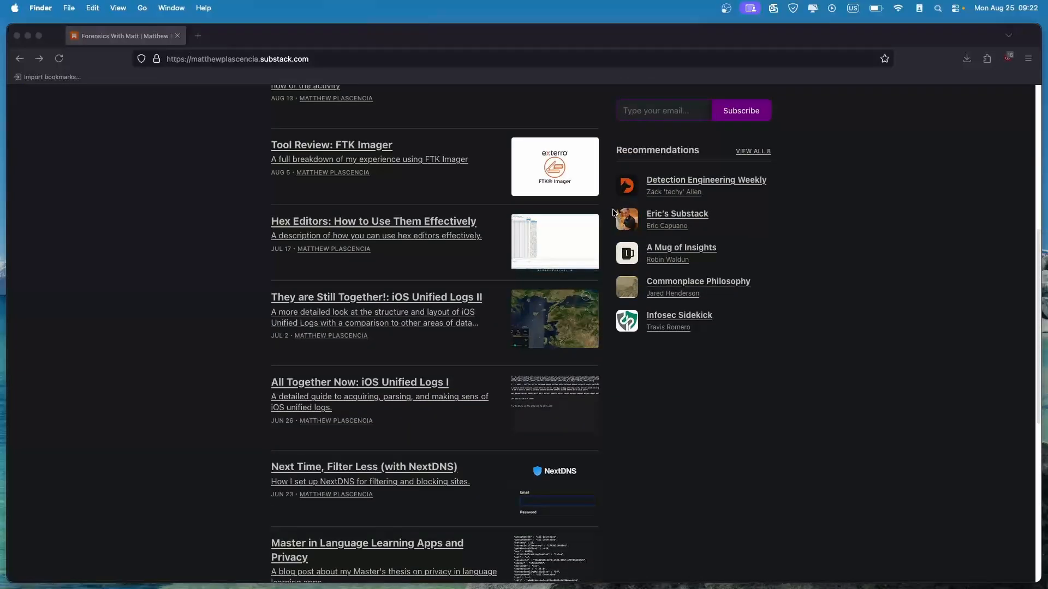
scroll(610, 212, up, 3)
scroll(610, 213, up, 1)
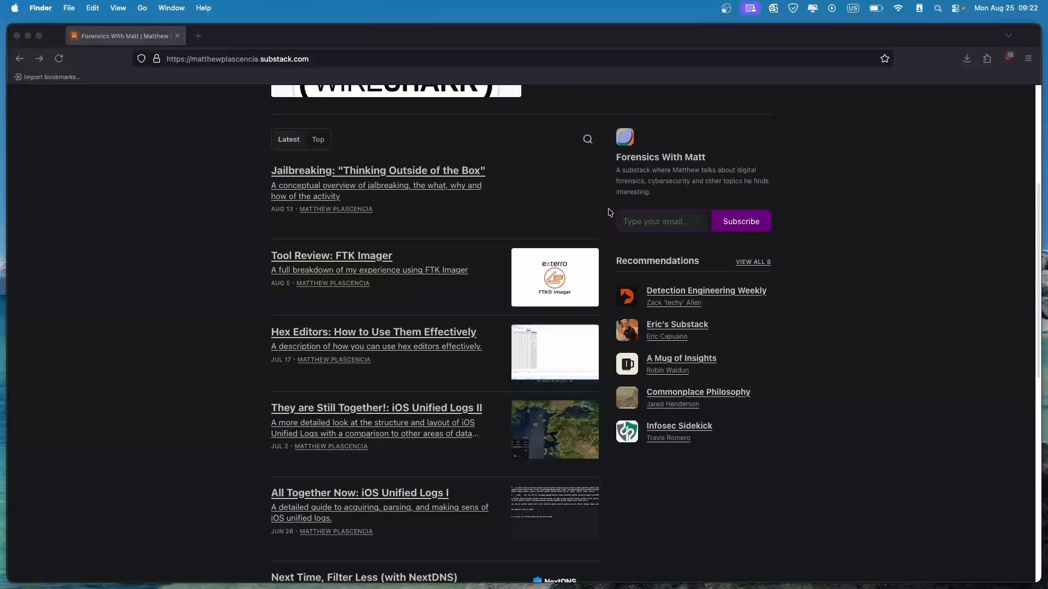
scroll(610, 212, up, 6)
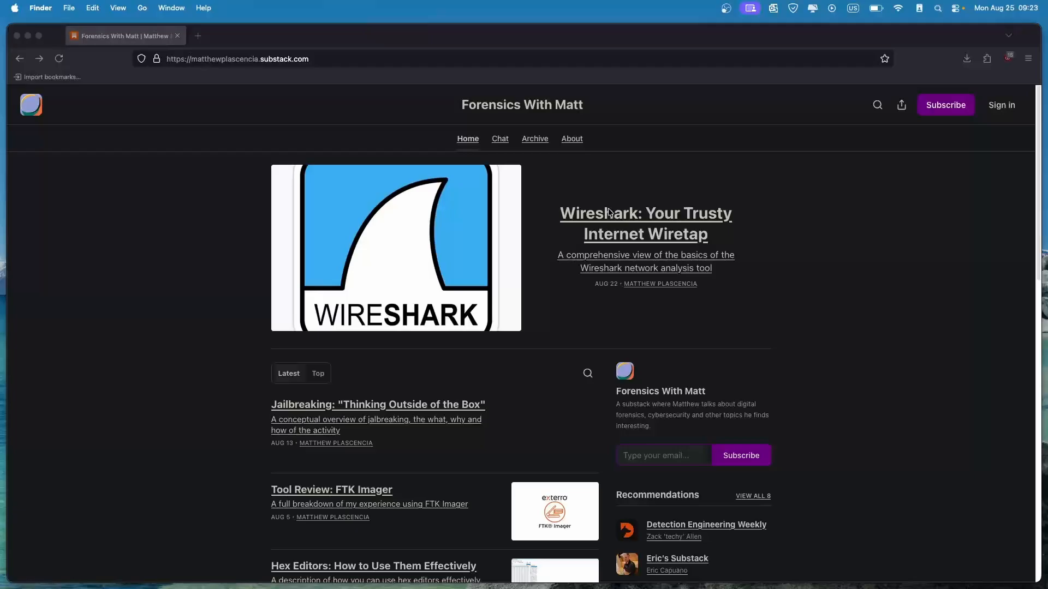
scroll(845, 335, down, 4)
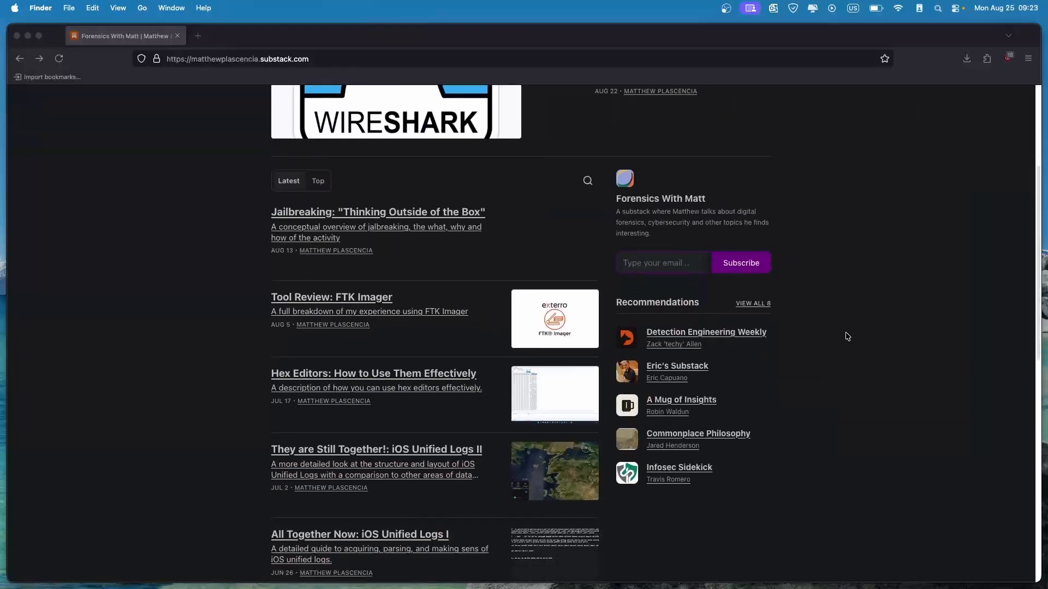
scroll(847, 336, down, 2)
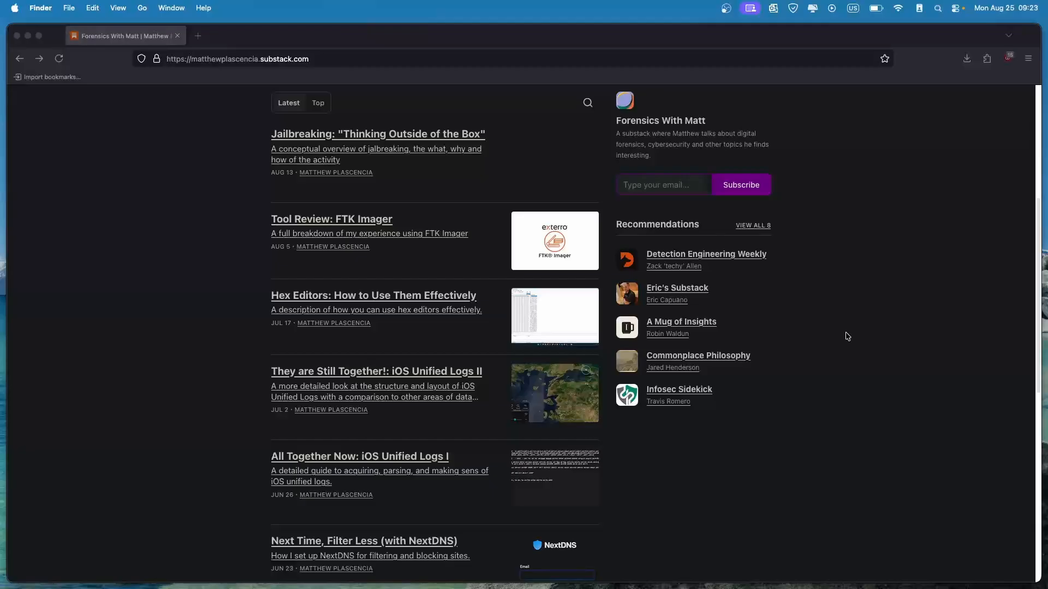
scroll(847, 336, up, 6)
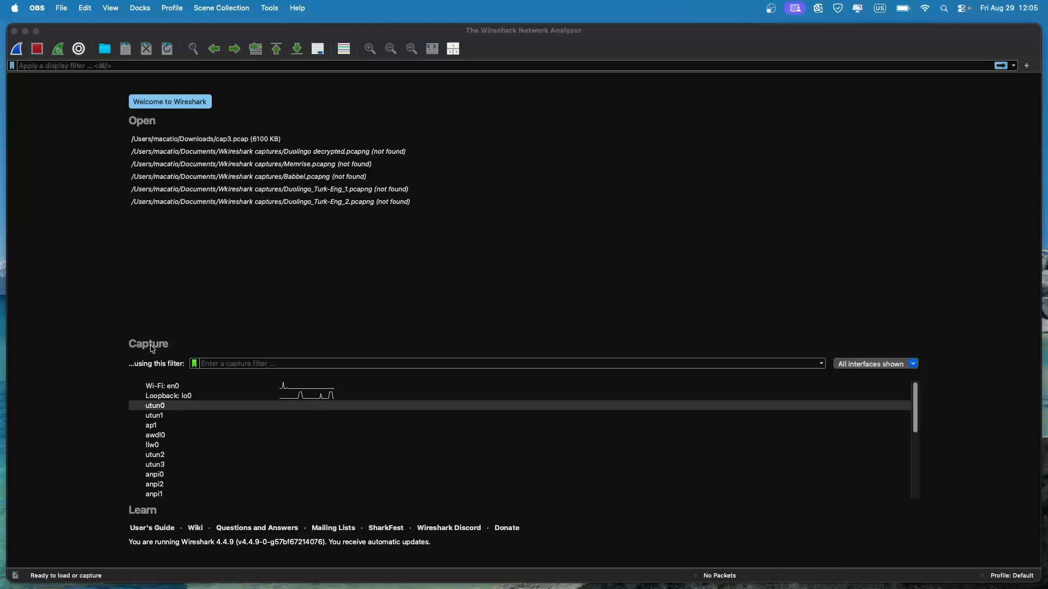
In Wireshark, look through the available capture interfaces and select Wi-Fi: en0
scroll(187, 426, down, 3)
click(190, 427)
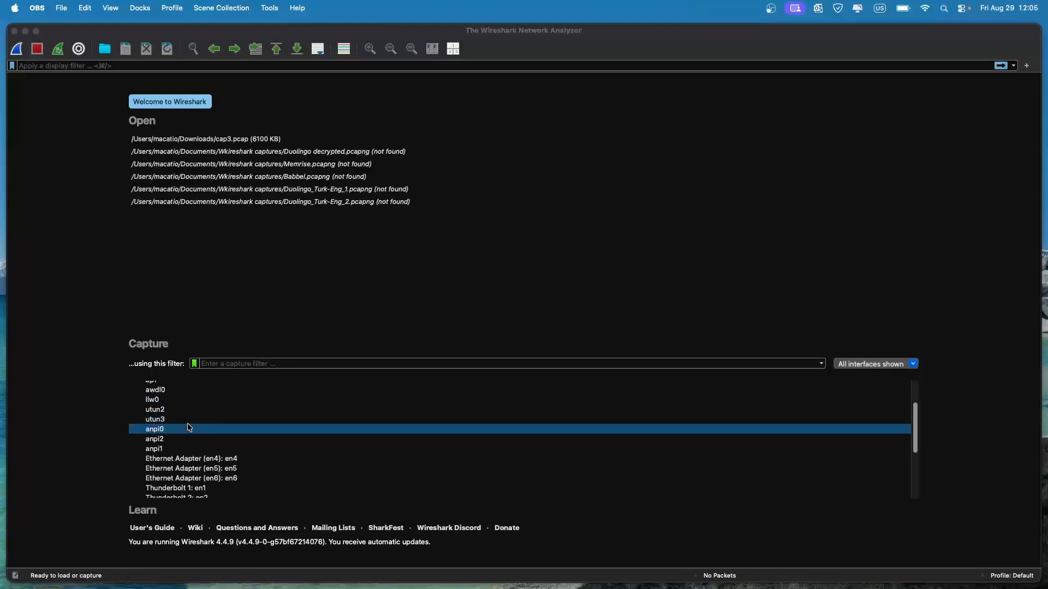
scroll(188, 425, down, 5)
scroll(188, 425, up, 10)
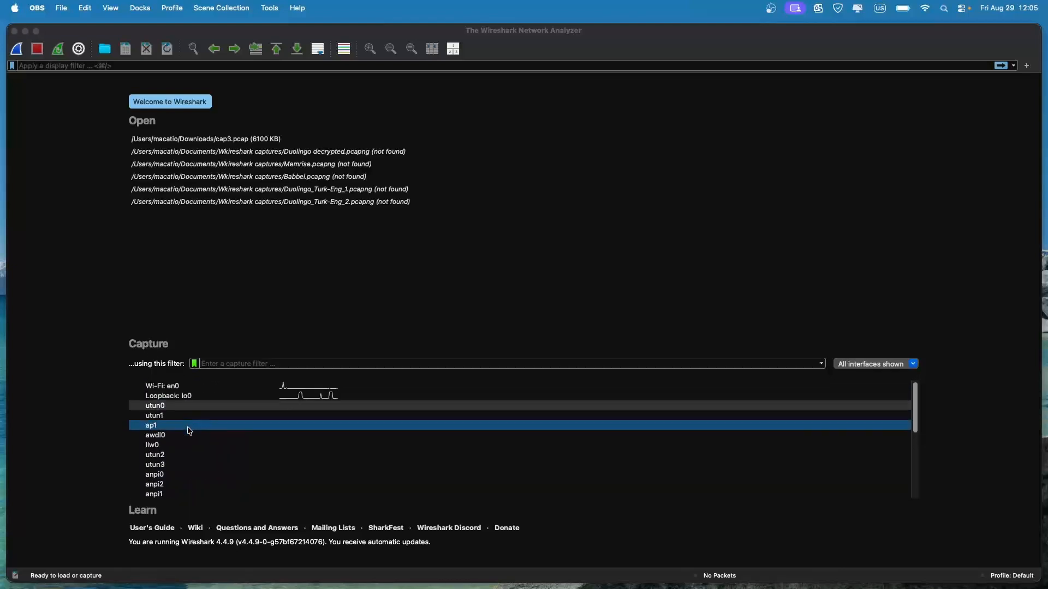
click(181, 389)
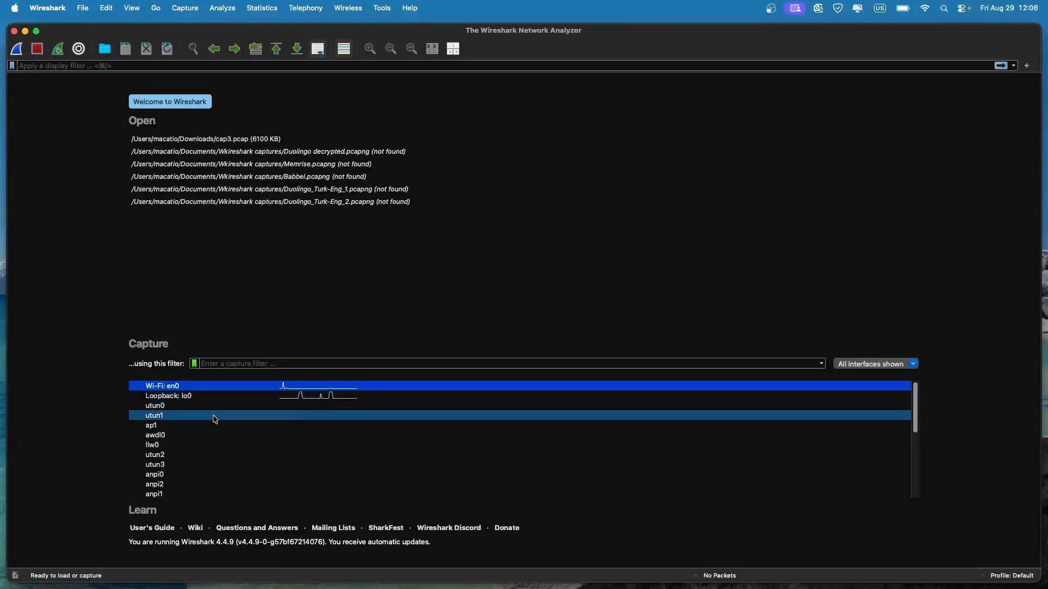
Review the Ethernet and Thunderbolt capture interfaces, the address details of Wi-Fi: en0, and the capture filter field
scroll(215, 419, down, 3)
scroll(217, 423, down, 3)
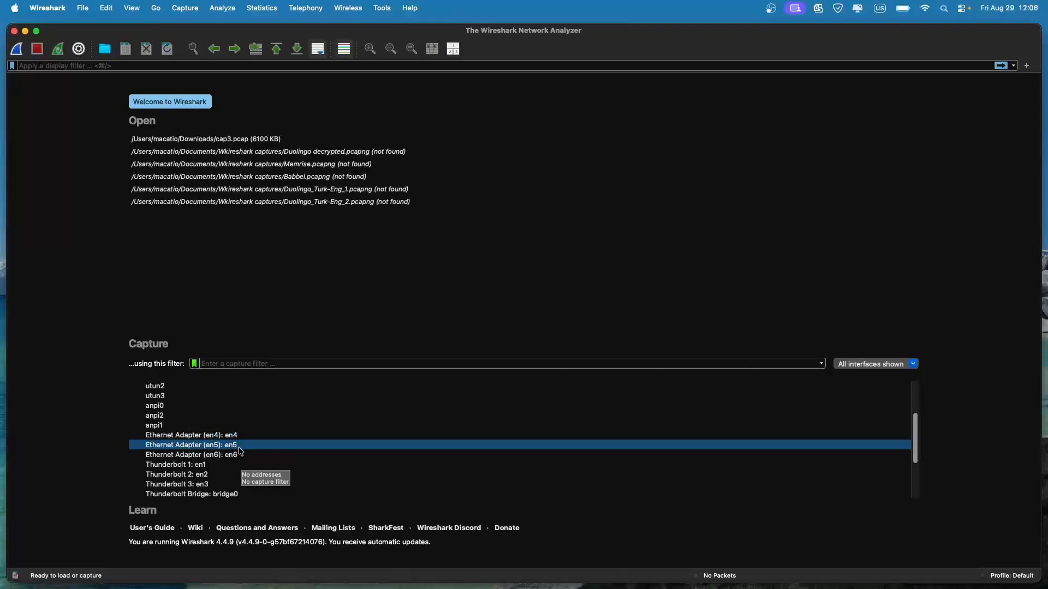
scroll(241, 452, down, 3)
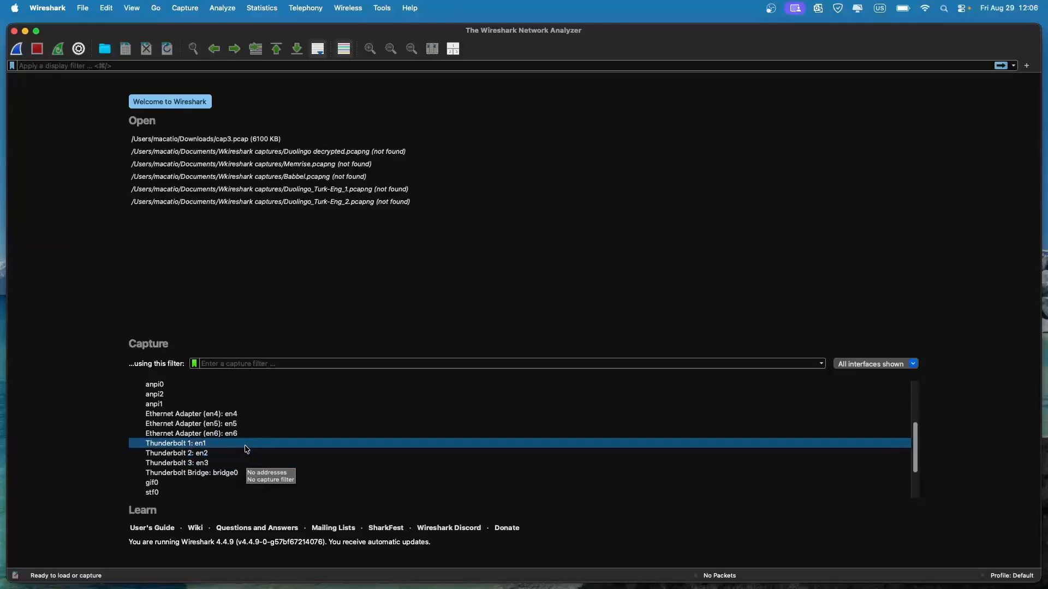
scroll(246, 451, up, 2)
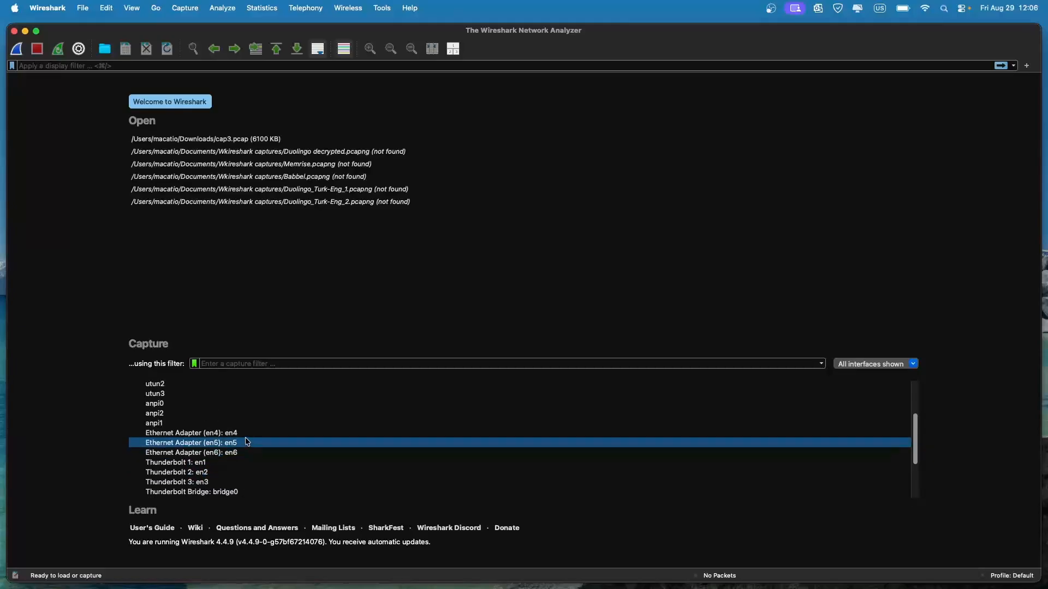
scroll(246, 443, up, 5)
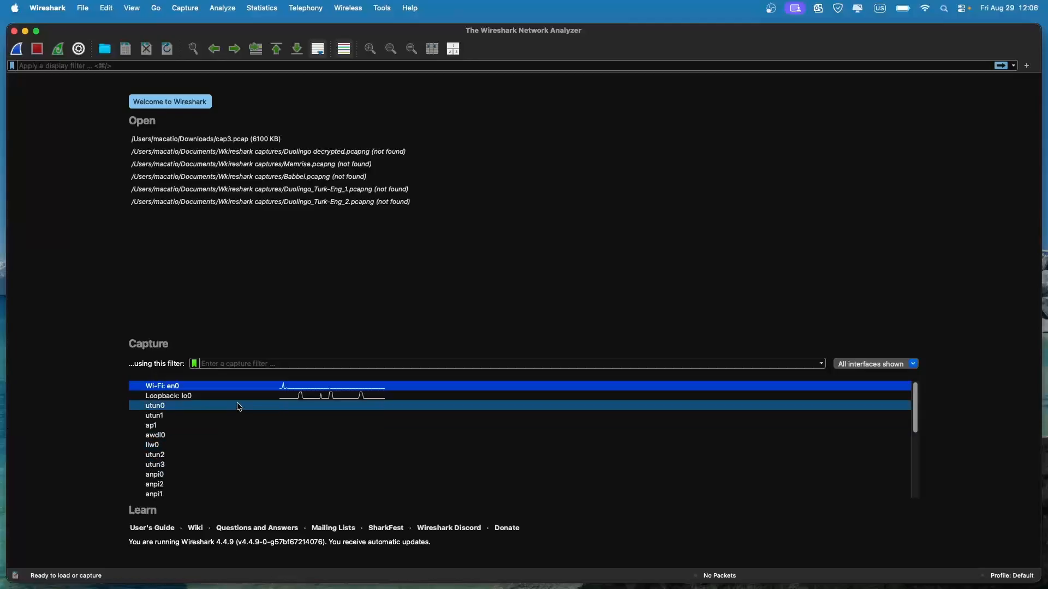
mouse_move(246, 389)
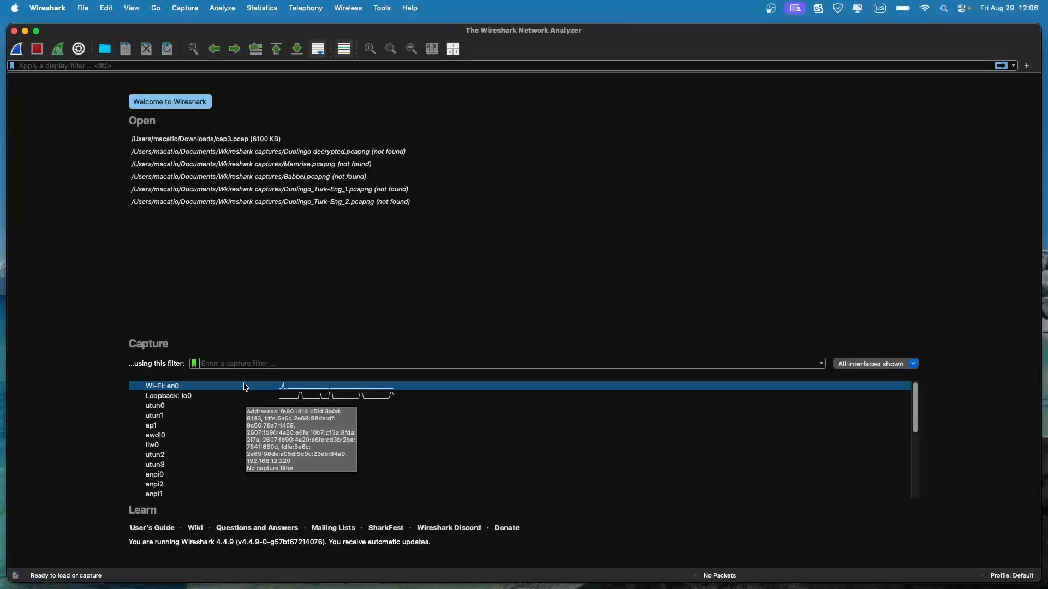
click(288, 366)
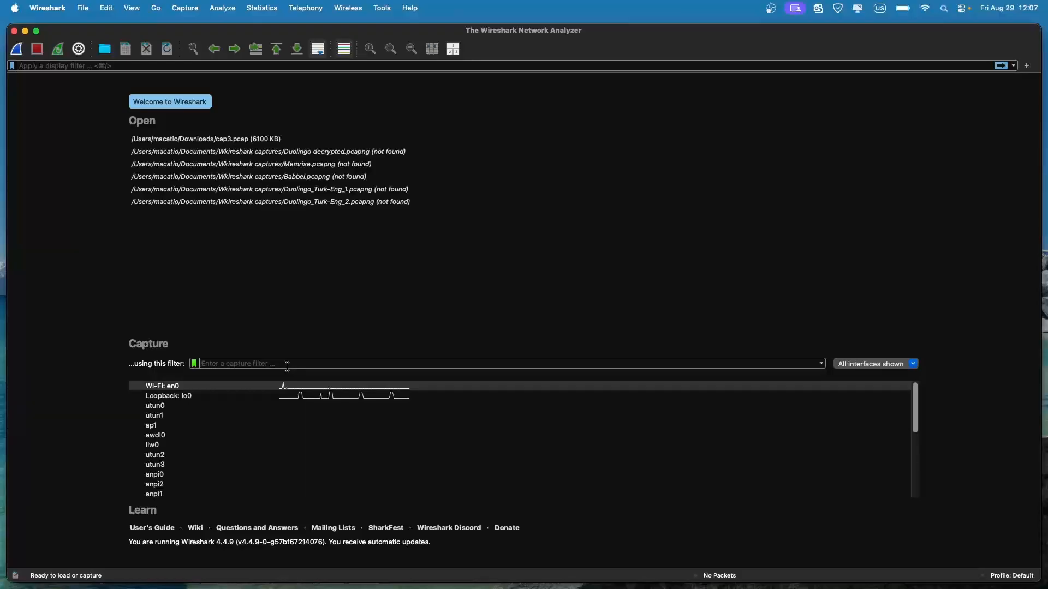
Hide the Wired and External Capture interface types so that only Wireless interfaces are listed
click(892, 365)
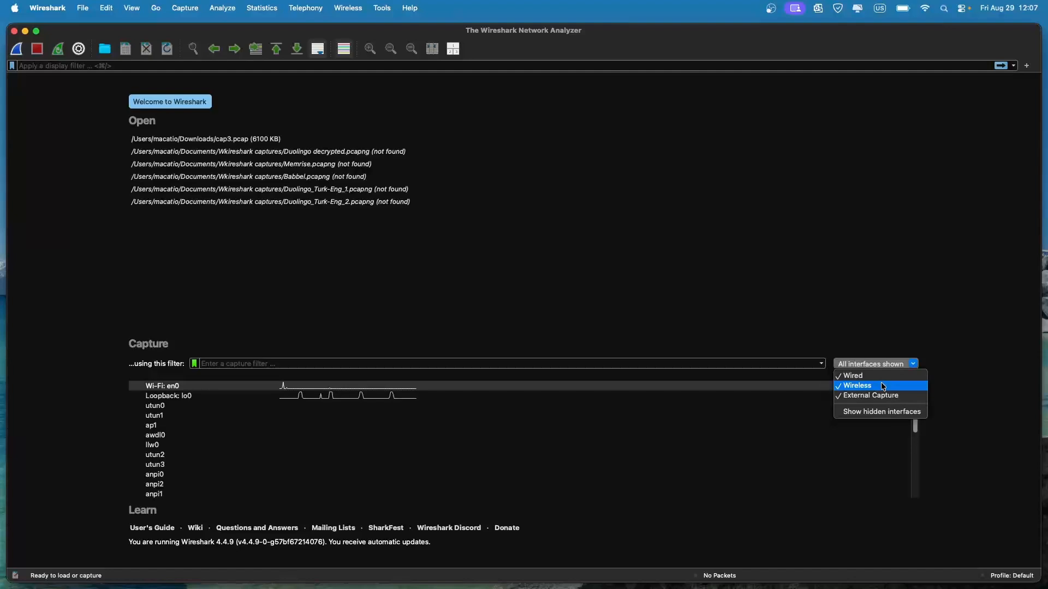
click(873, 376)
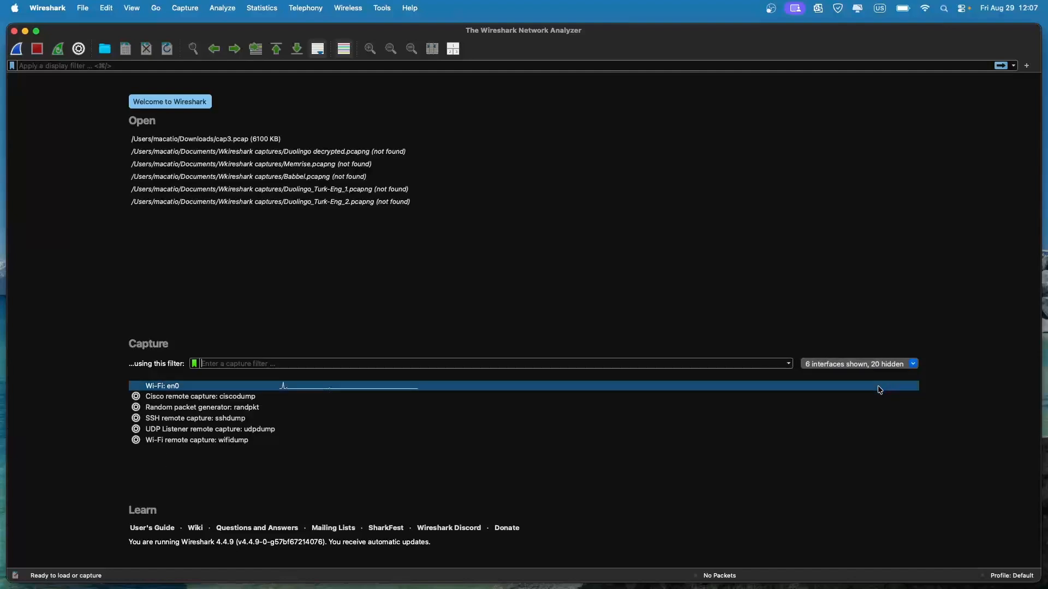
click(873, 365)
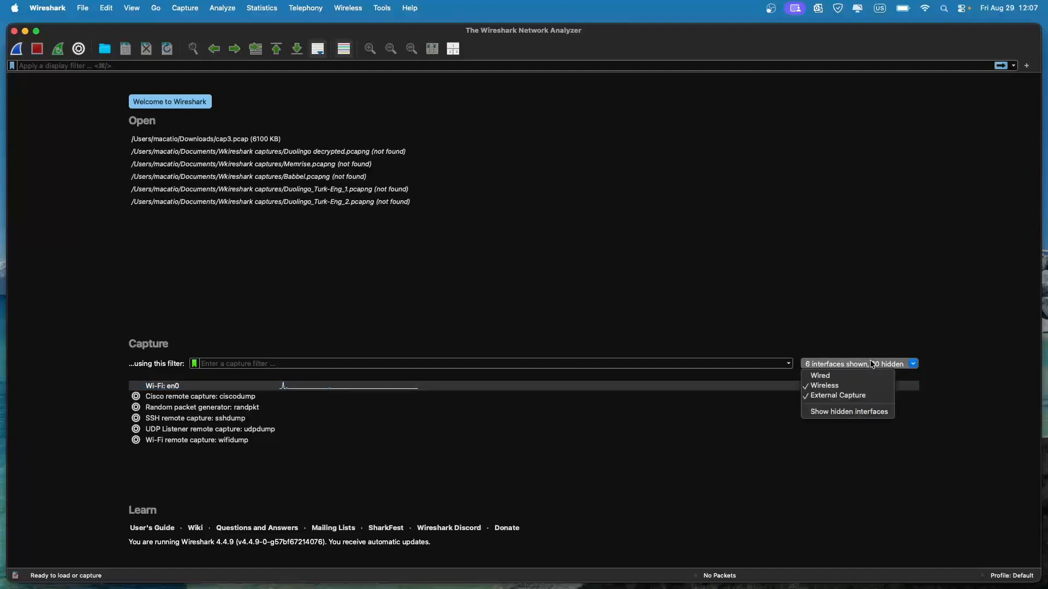
click(870, 395)
click(557, 391)
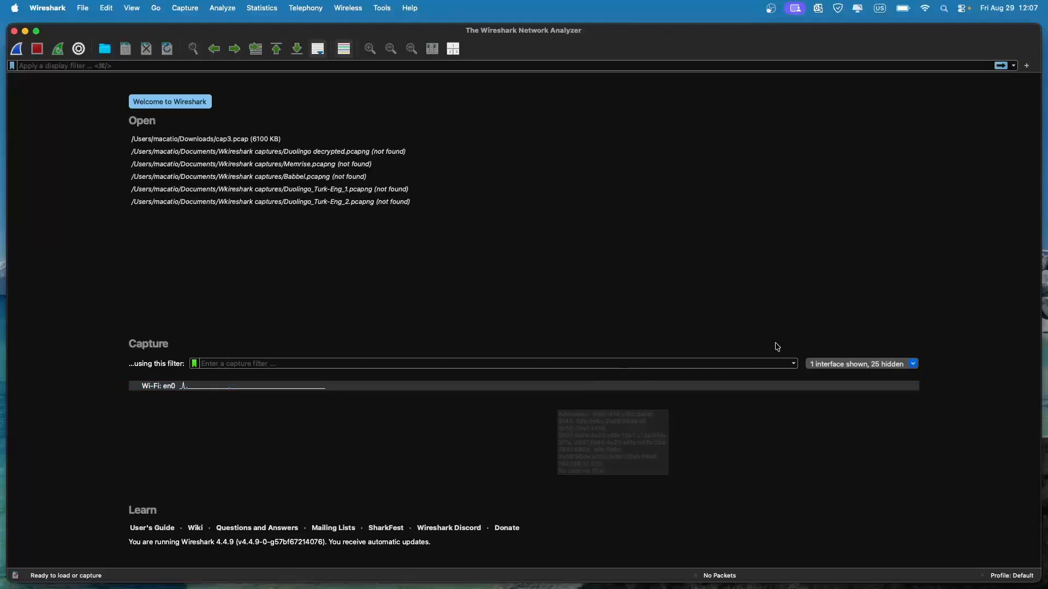
Show the Wired interfaces again and start a live capture on Wi-Fi: en0
click(824, 364)
click(824, 375)
click(772, 384)
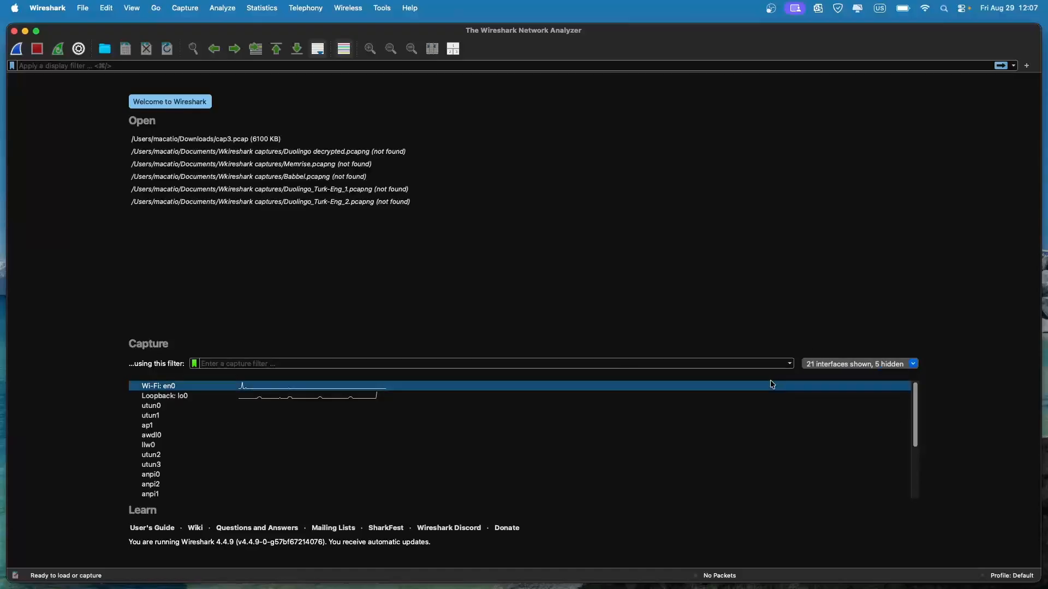
double_click(772, 384)
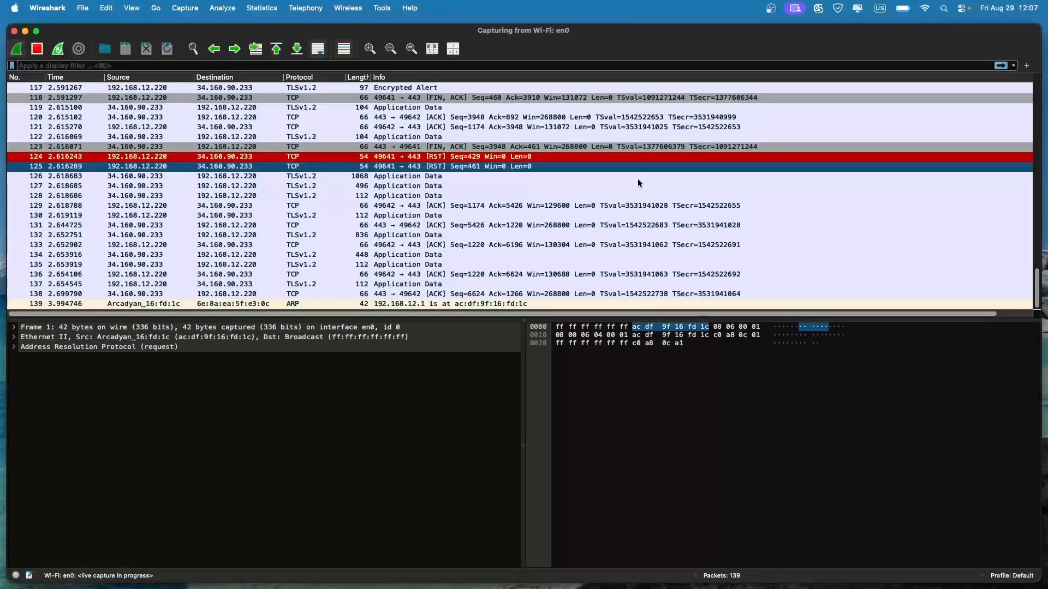
Examine the captured packets from the most recent ones back to the first packet
scroll(638, 180, up, 5)
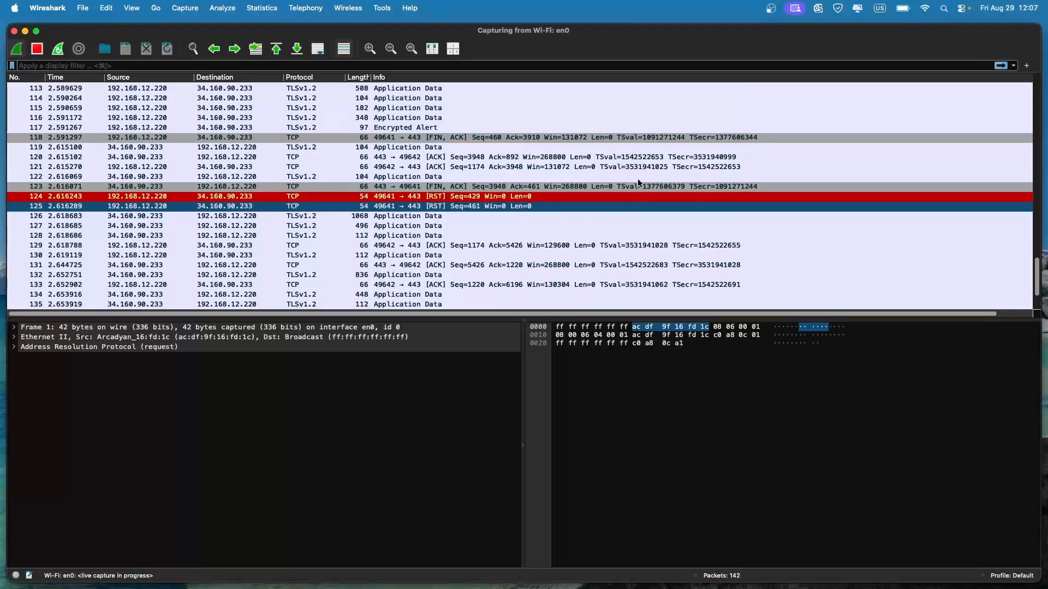
scroll(638, 179, down, 5)
scroll(637, 181, up, 1)
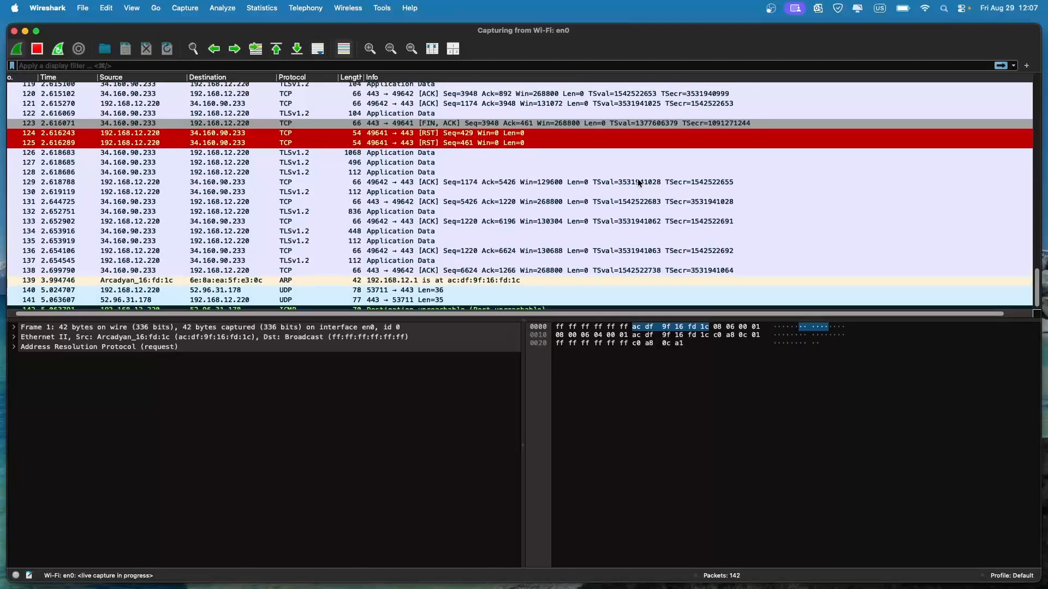
scroll(638, 180, up, 10)
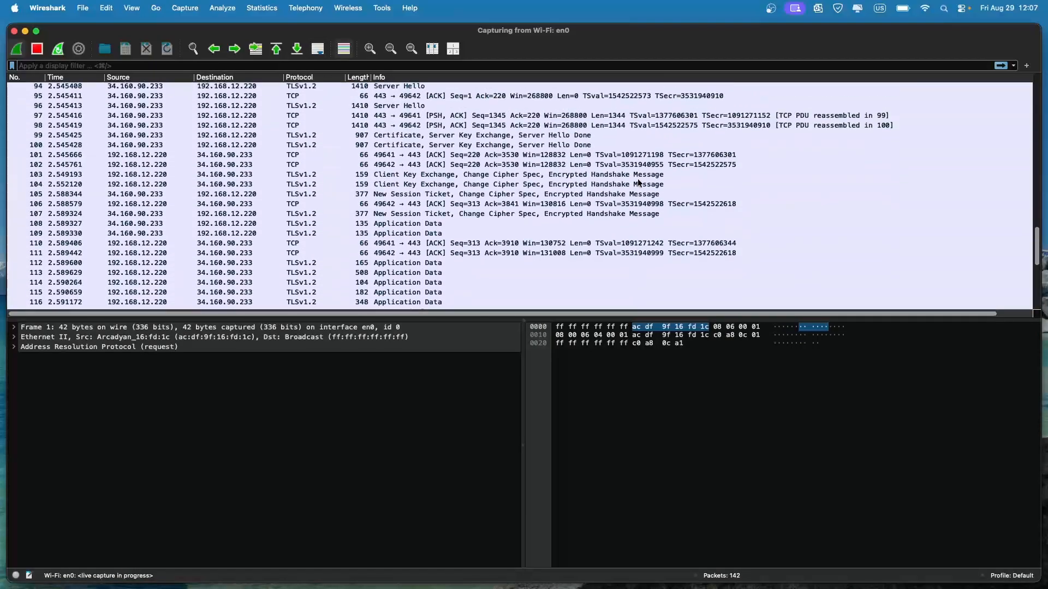
scroll(639, 183, up, 12)
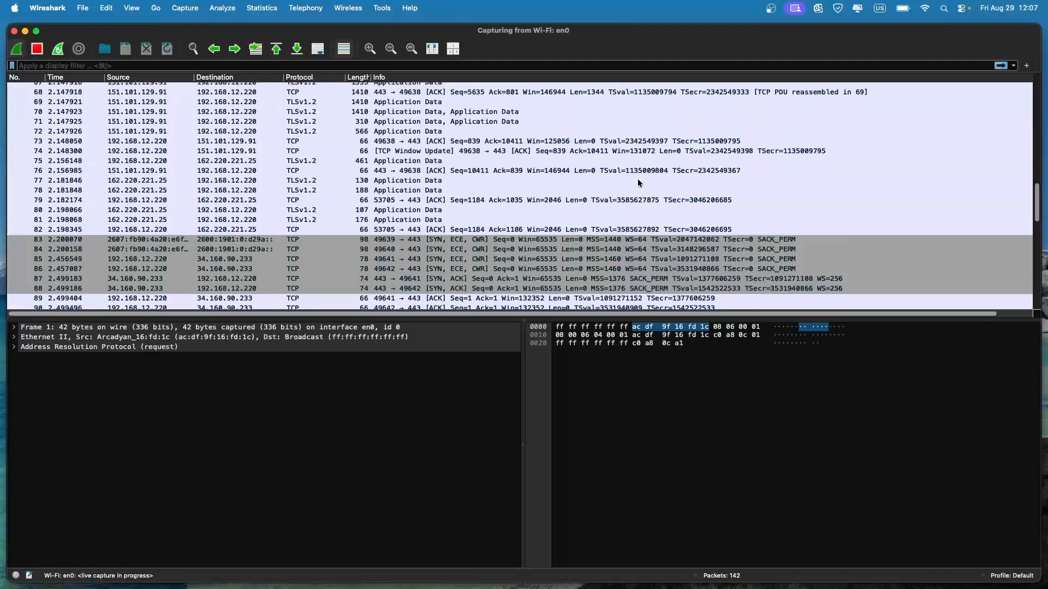
scroll(640, 182, up, 15)
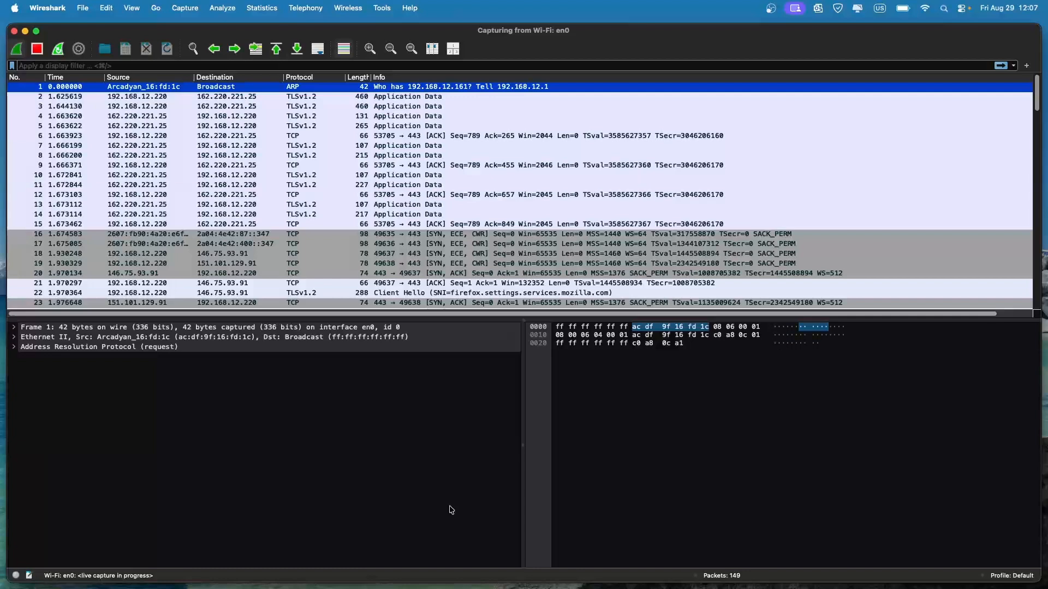
Quit the LibreWolf browser and relaunch it while the capture keeps running
mouse_move(439, 588)
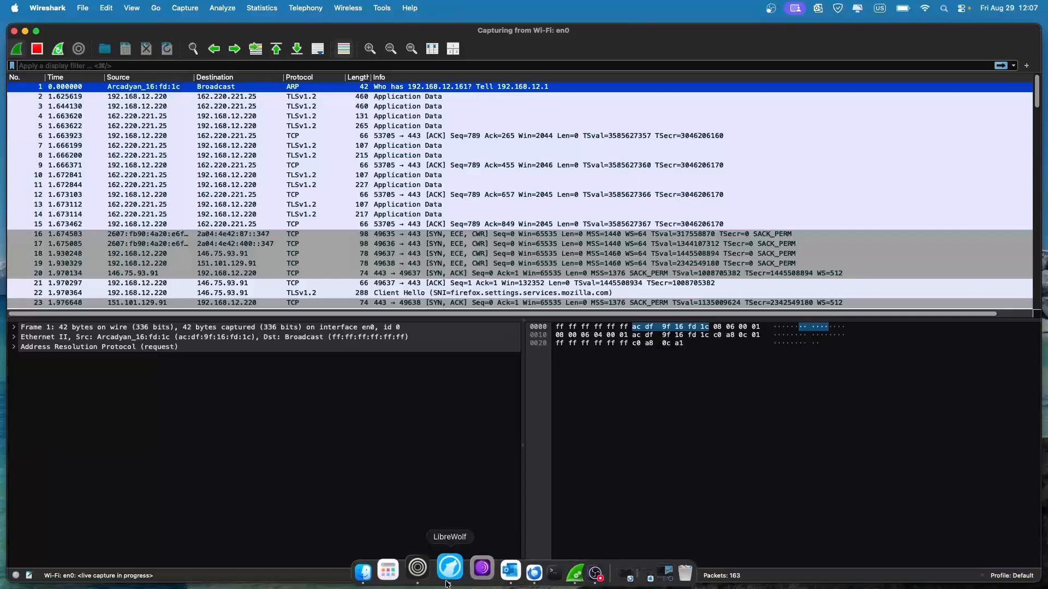
right_click(447, 583)
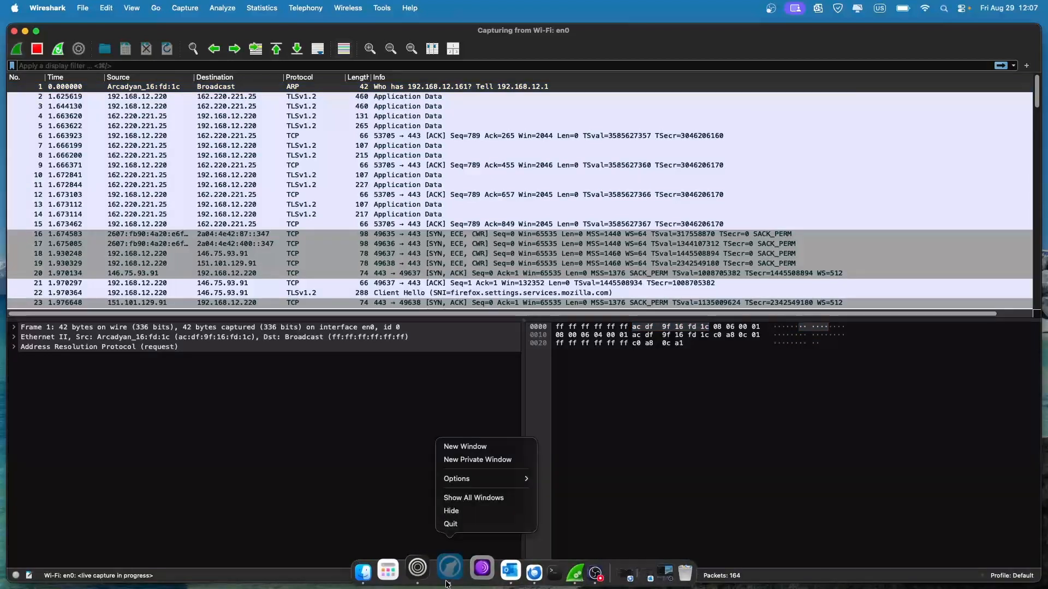
click(452, 526)
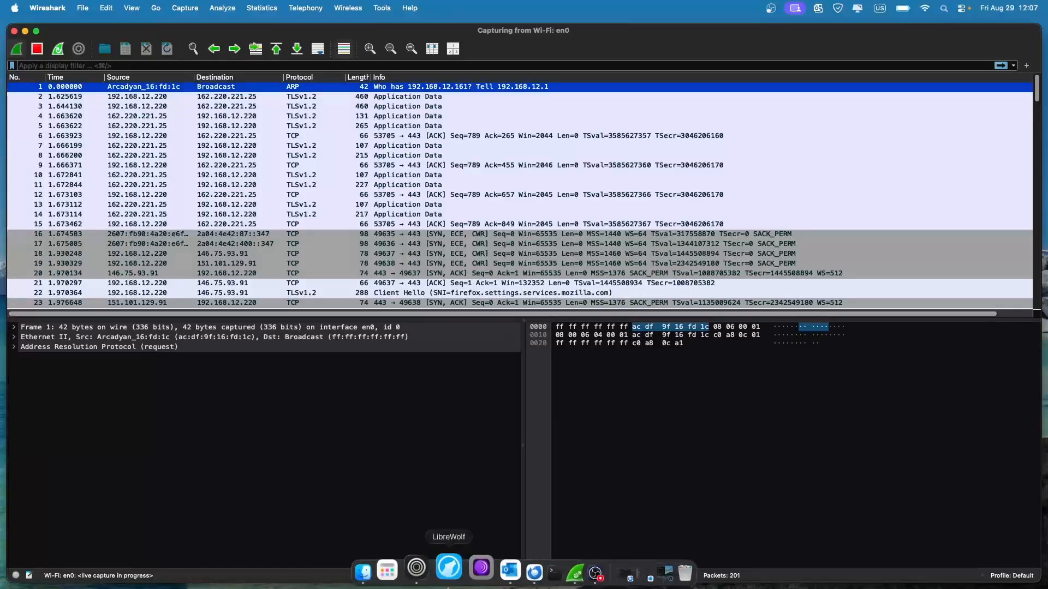
click(447, 588)
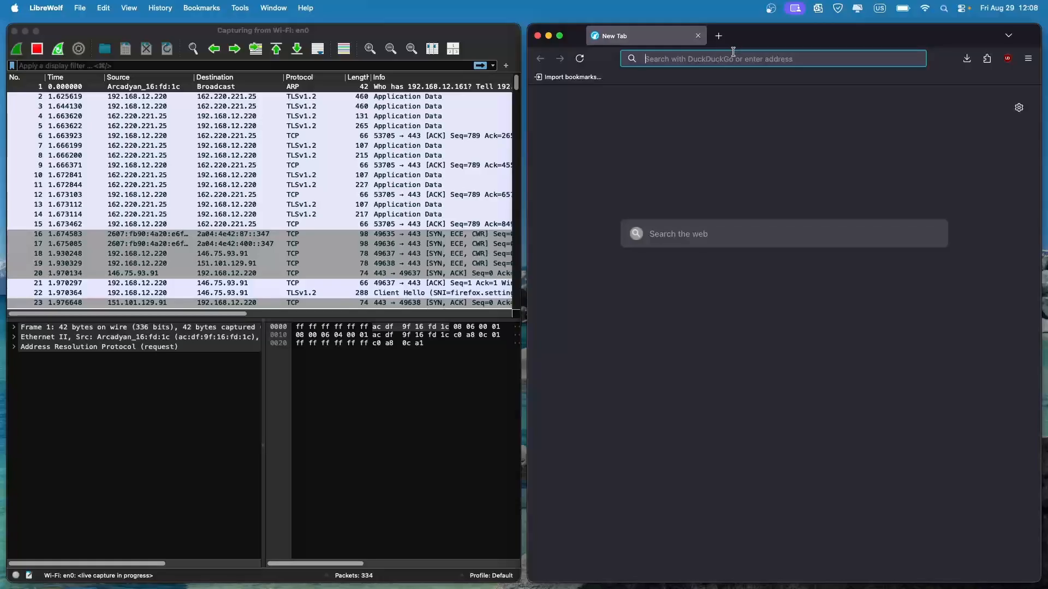
Search the web for "wireshark" in LibreWolf to generate network traffic
text(wireshar)
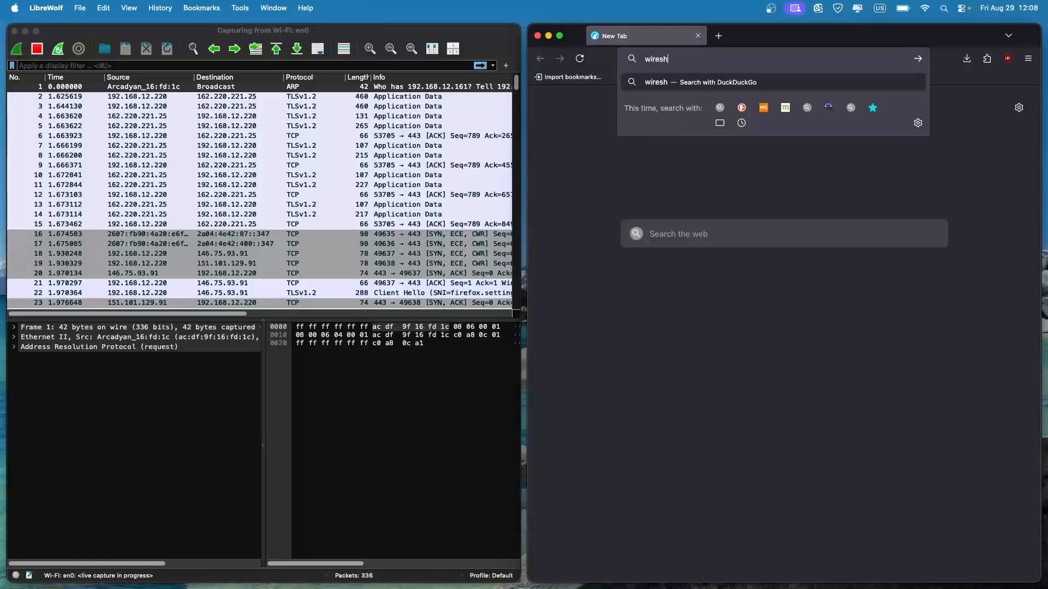
text(k)
key(Return)
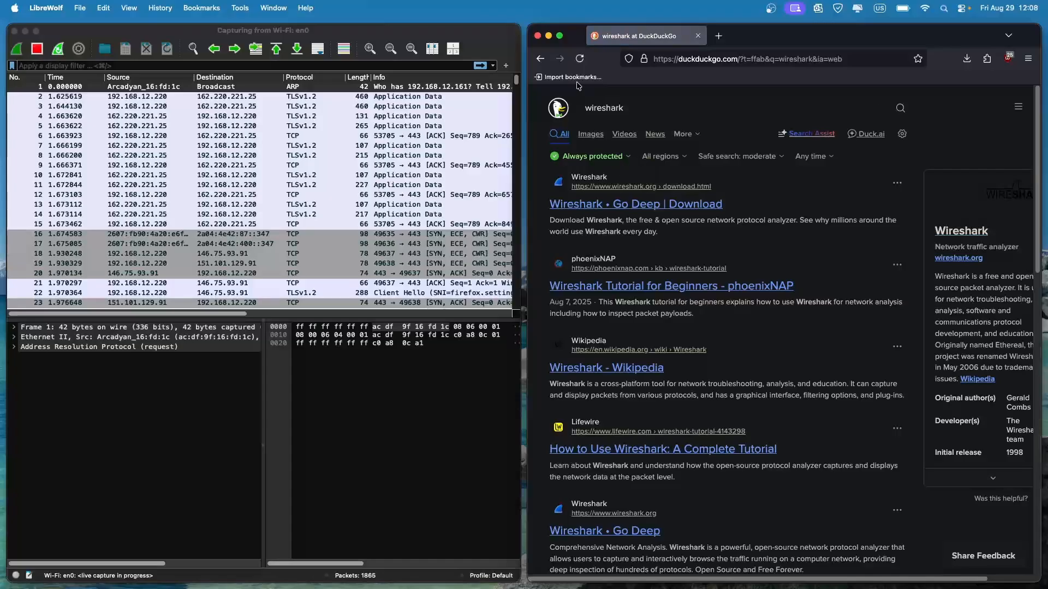
Minimize the browser and examine the packets captured during the web search, moving from the start of the list to later ones
click(548, 36)
scroll(473, 232, down, 10)
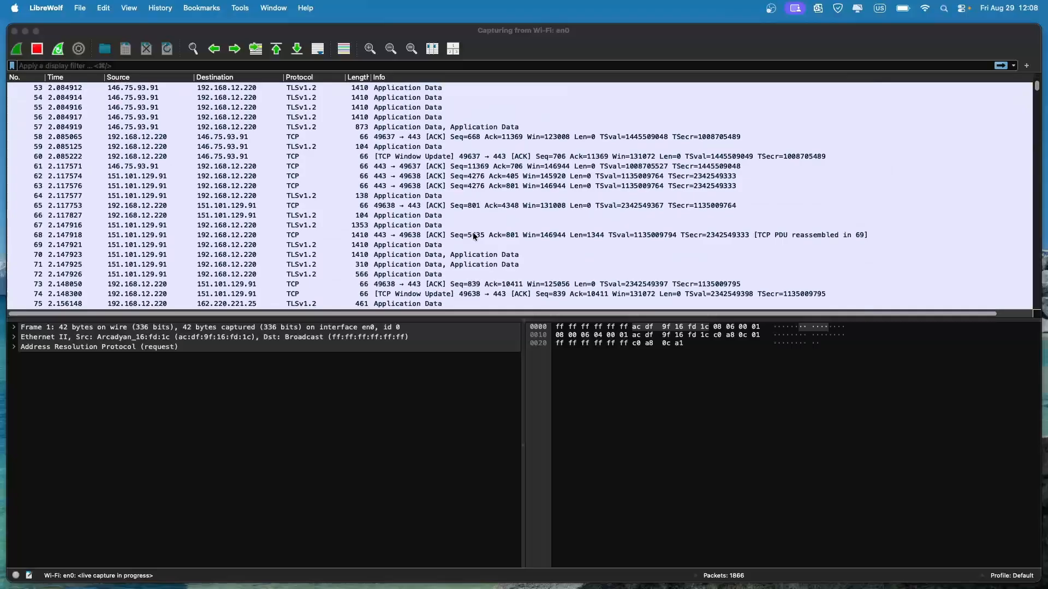
scroll(473, 235, down, 12)
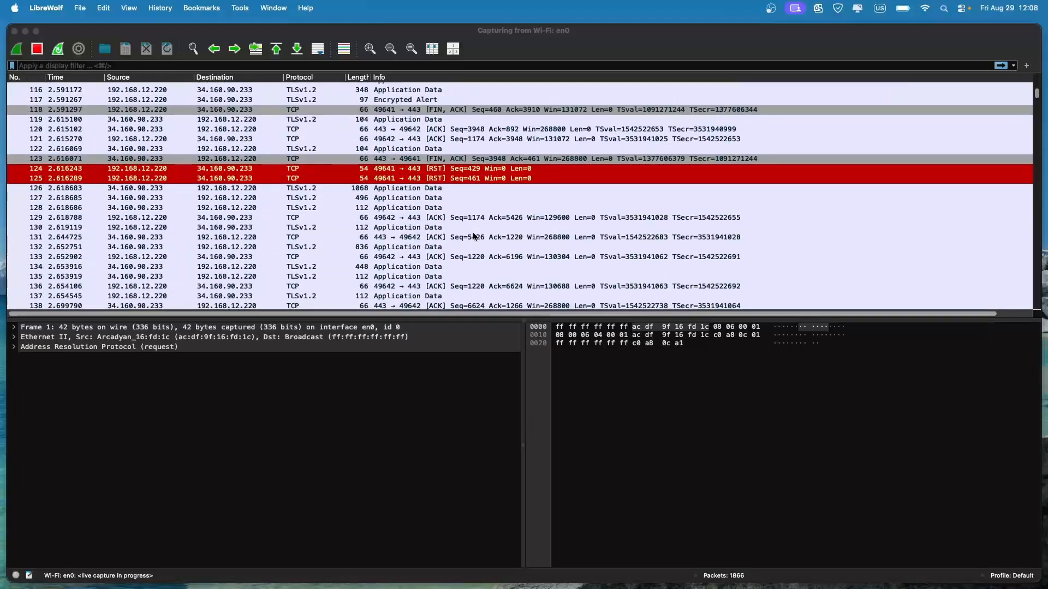
scroll(473, 236, down, 20)
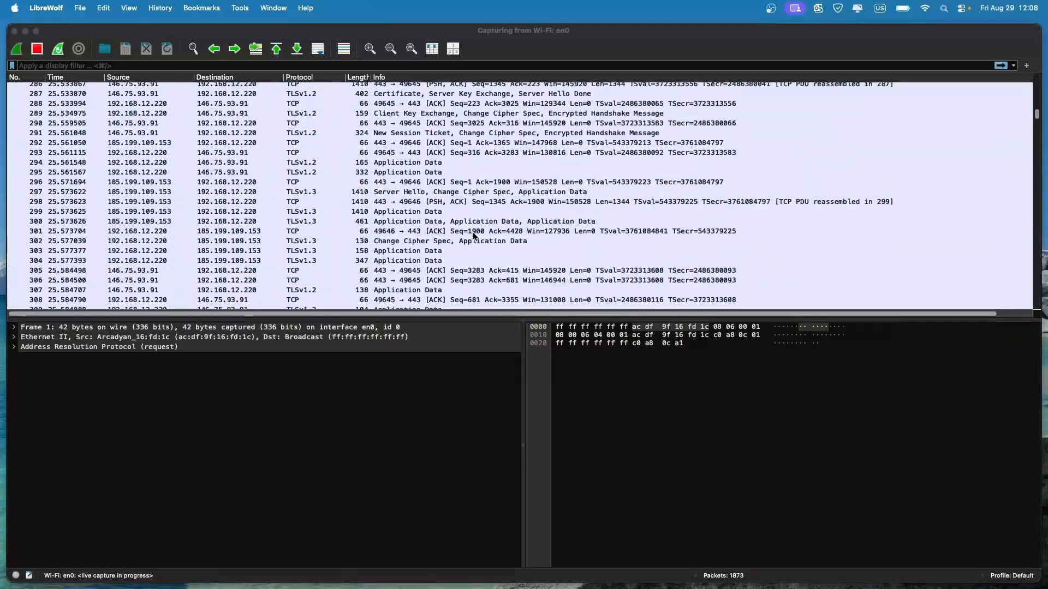
scroll(473, 231, down, 20)
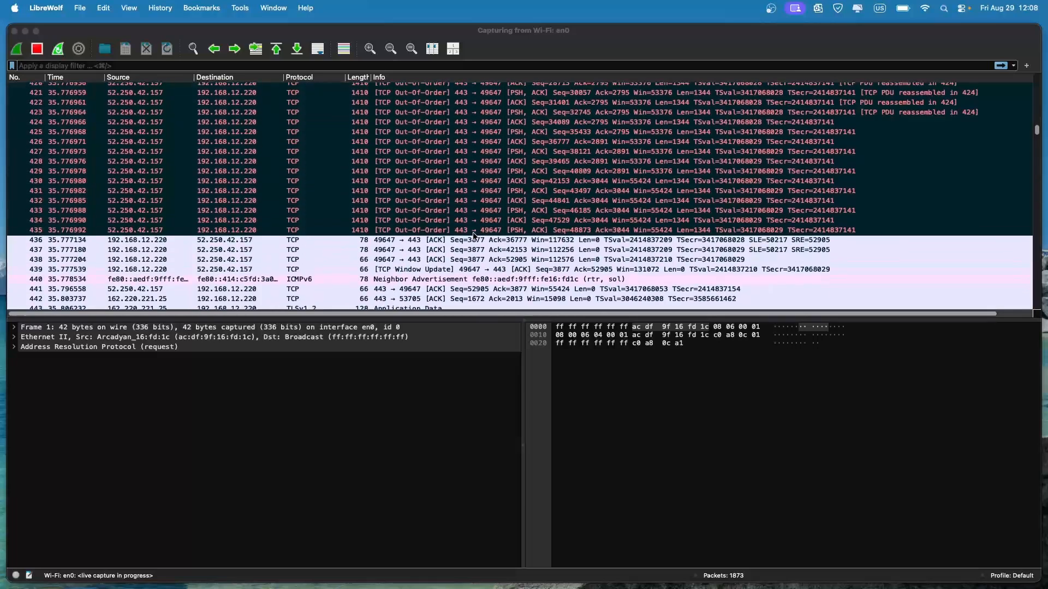
scroll(474, 233, down, 4)
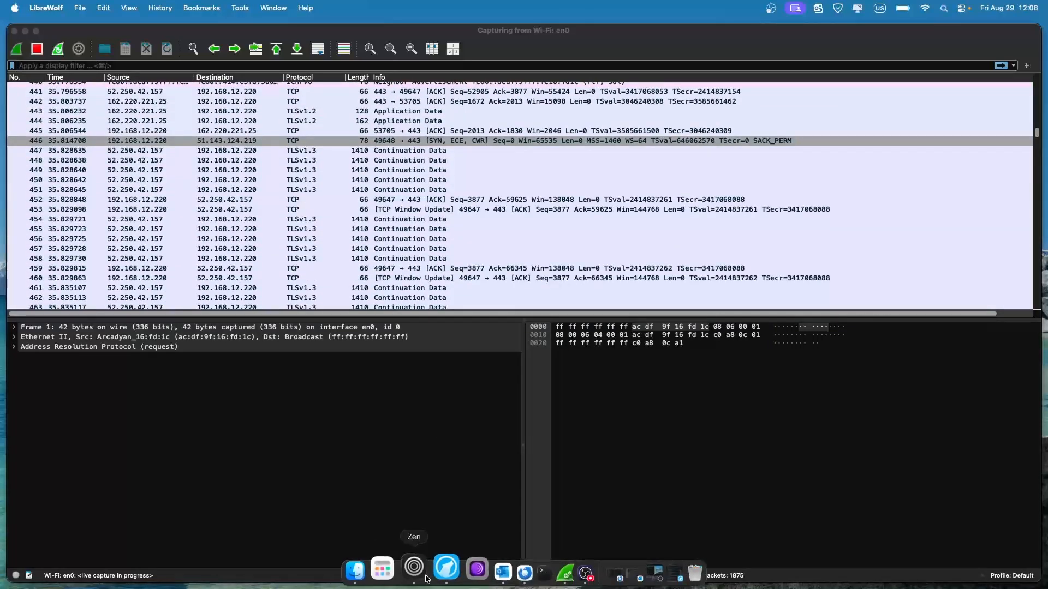
Bring LibreWolf back, open the Wireshark download page from the search results and browse through it to generate more traffic
click(436, 581)
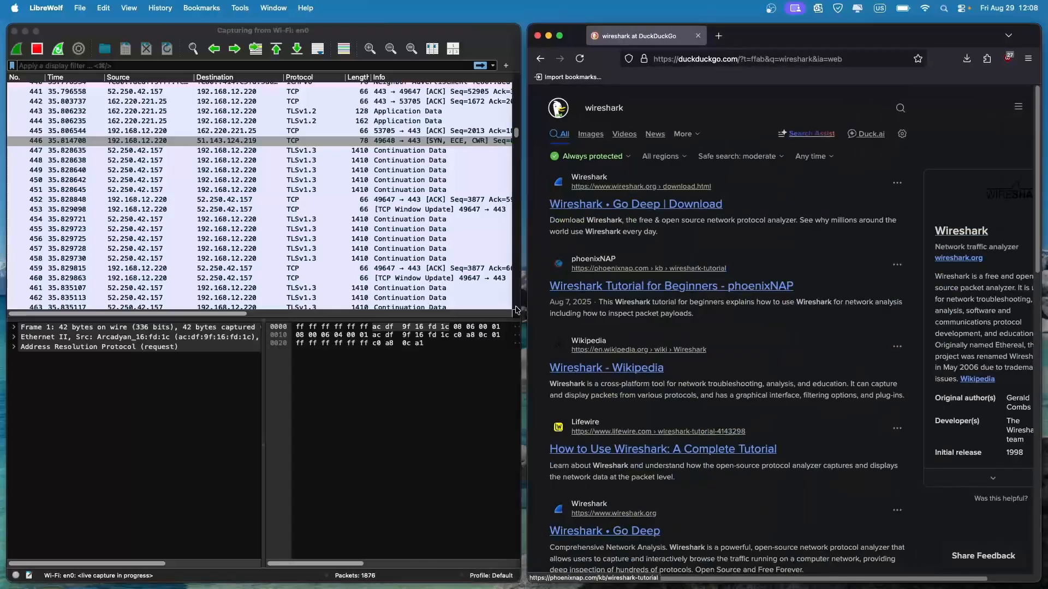
click(560, 204)
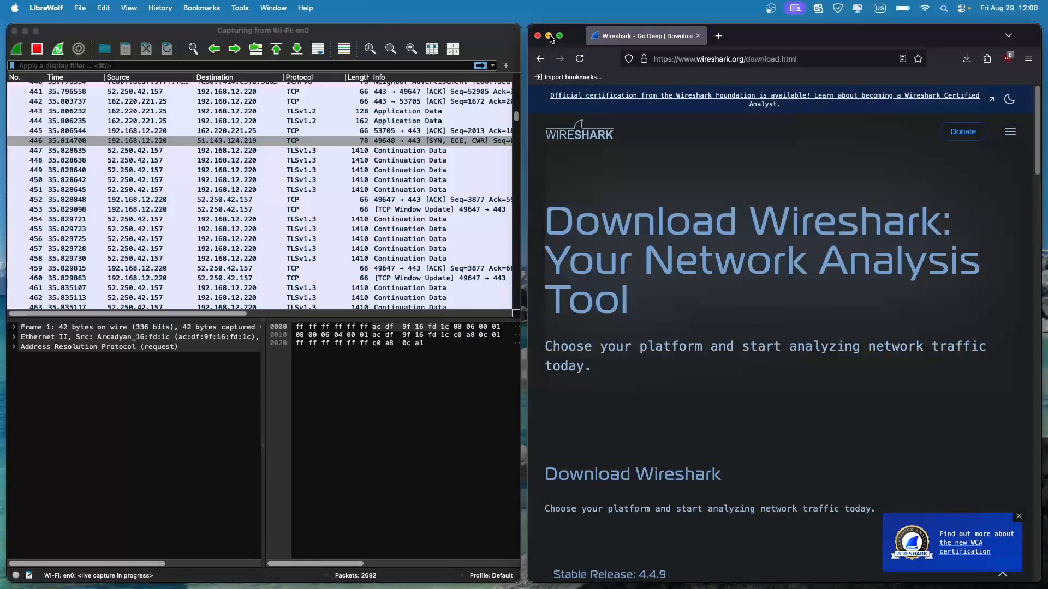
scroll(633, 166, down, 5)
scroll(633, 166, down, 20)
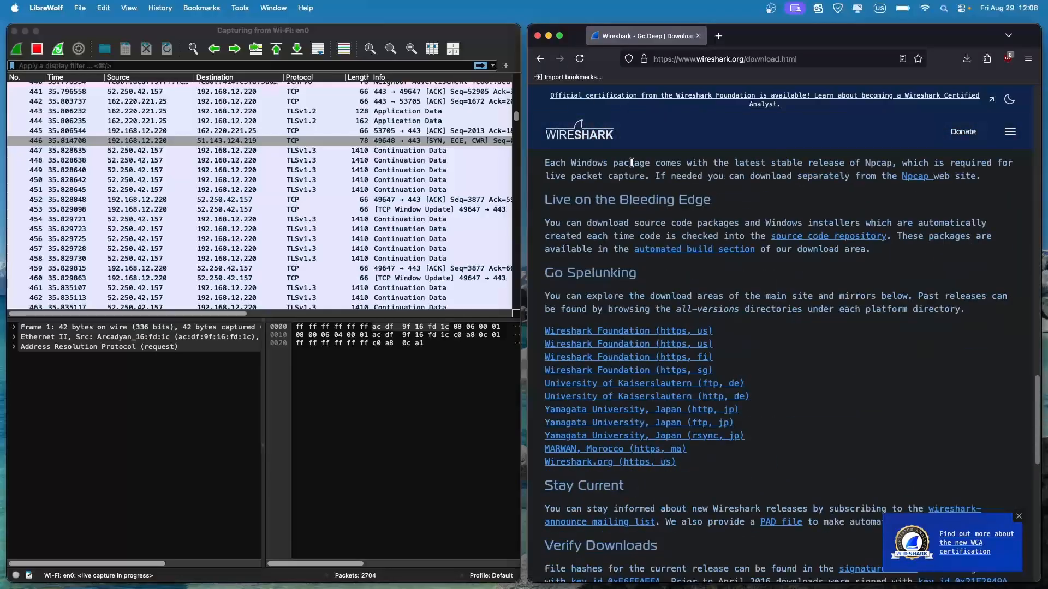
scroll(632, 163, up, 15)
scroll(631, 162, up, 10)
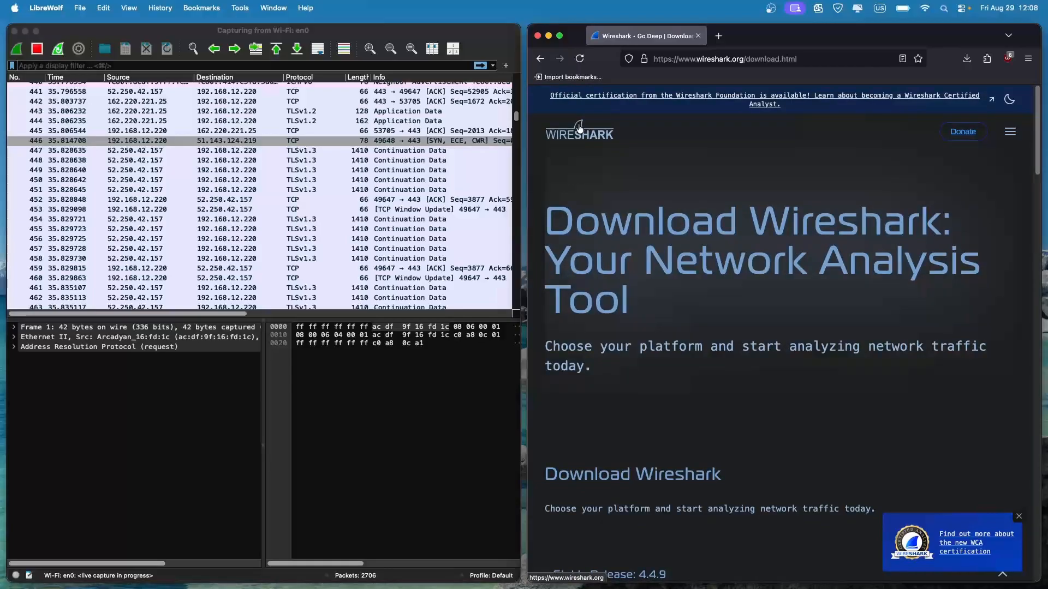
scroll(666, 166, down, 7)
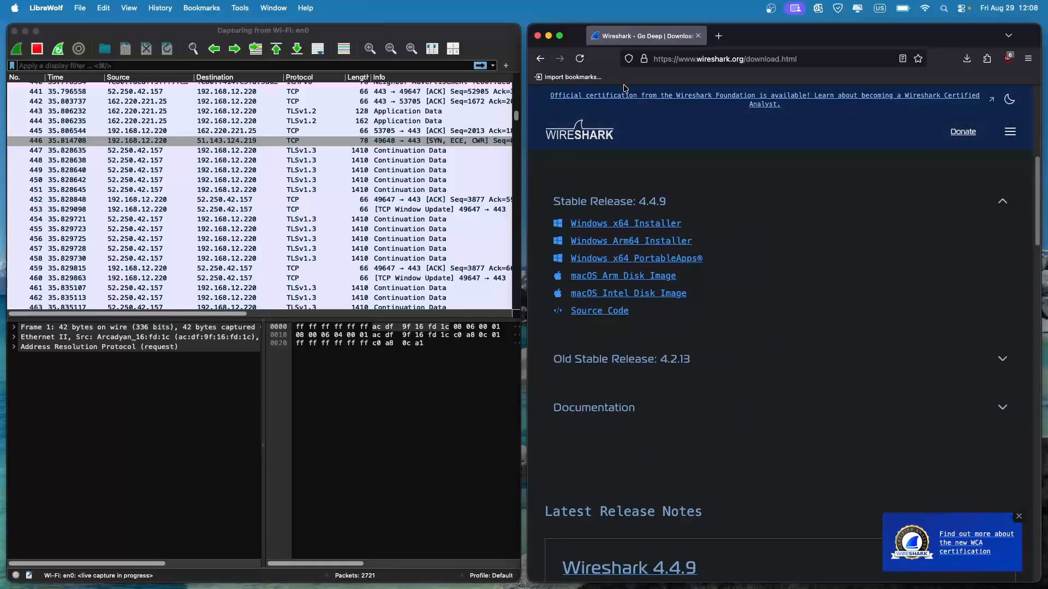
Minimize the browser and stop the live Wi-Fi capture
click(548, 35)
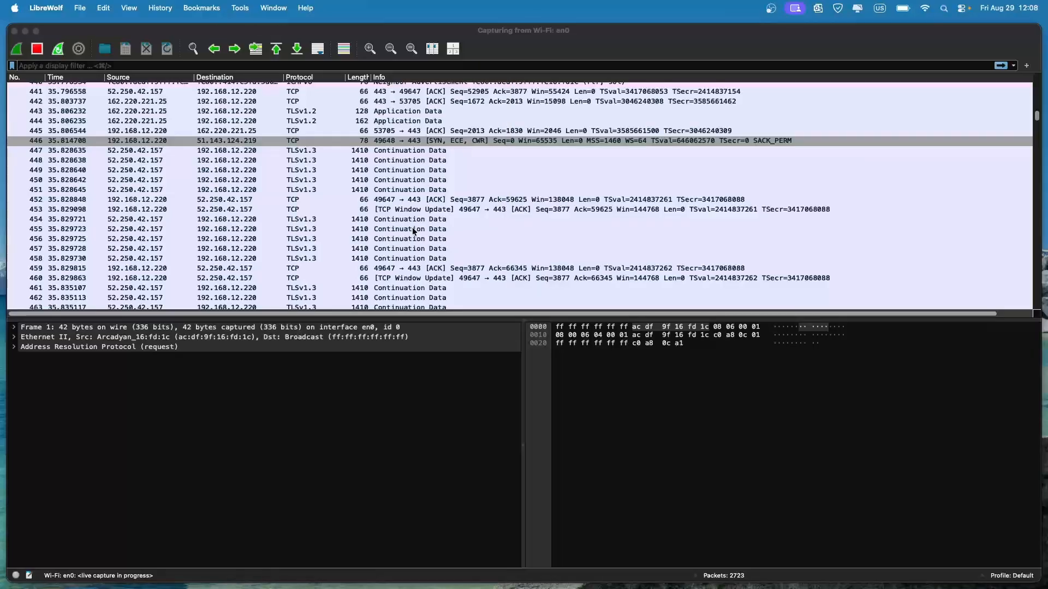
scroll(412, 227, down, 20)
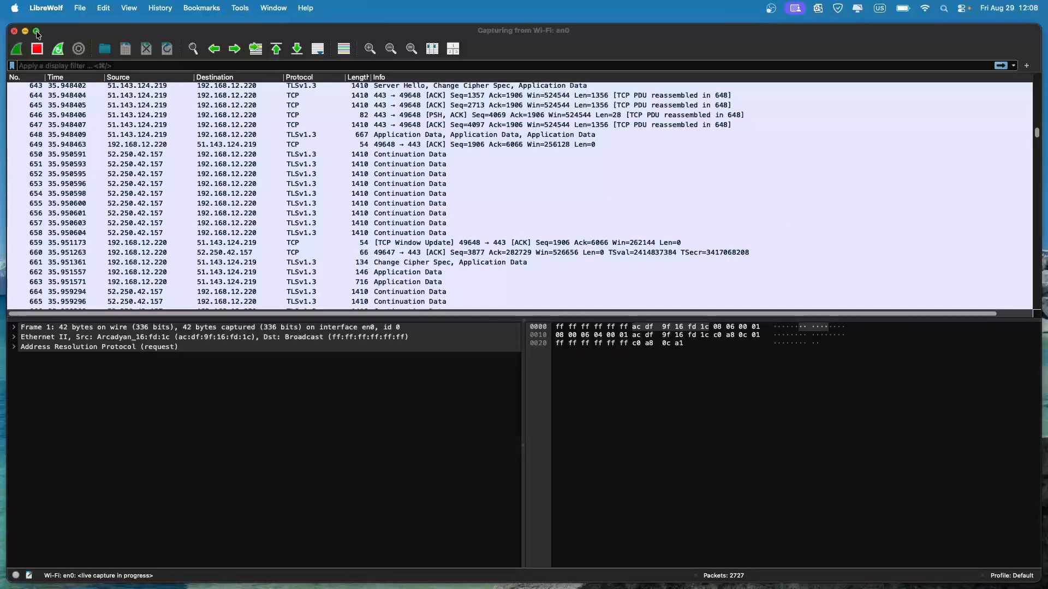
click(37, 48)
Examine the stopped capture's packets down to the end of the list, including the final UDP, ARP and TCP entries
scroll(144, 109, down, 10)
scroll(144, 109, down, 20)
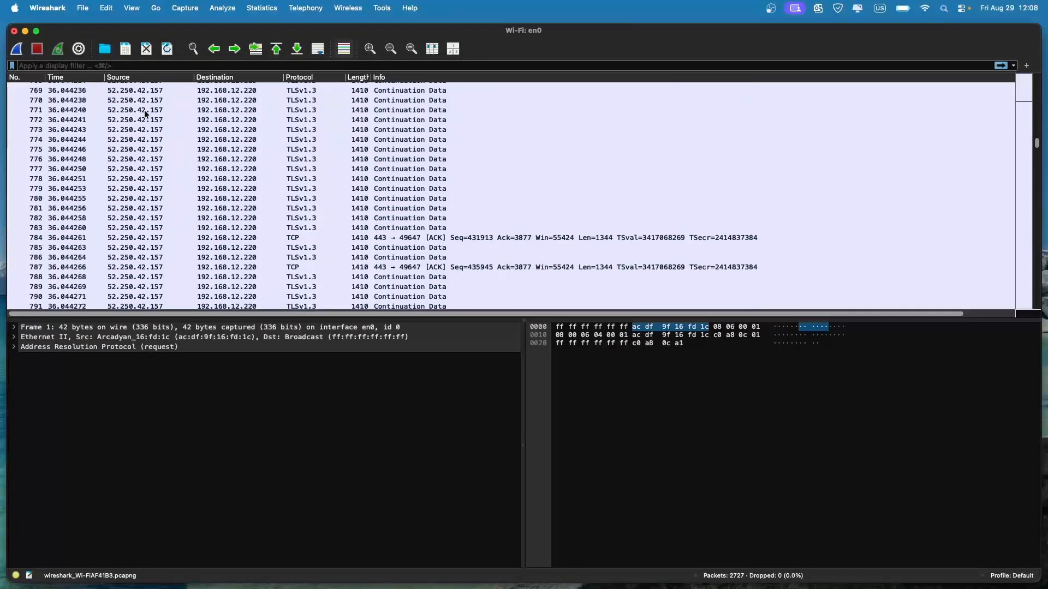
scroll(144, 109, down, 20)
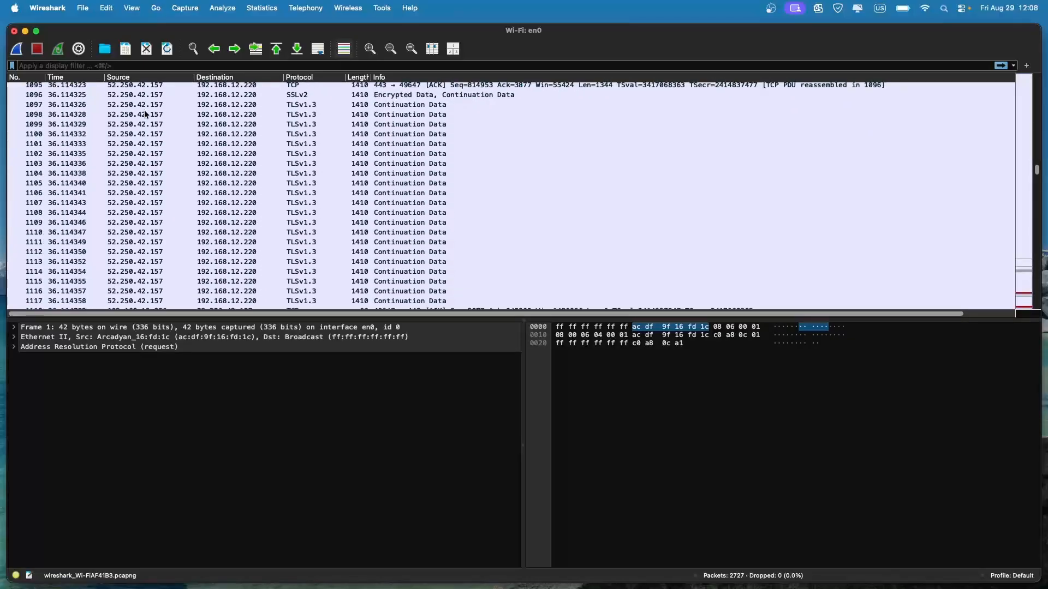
scroll(439, 212, down, 9)
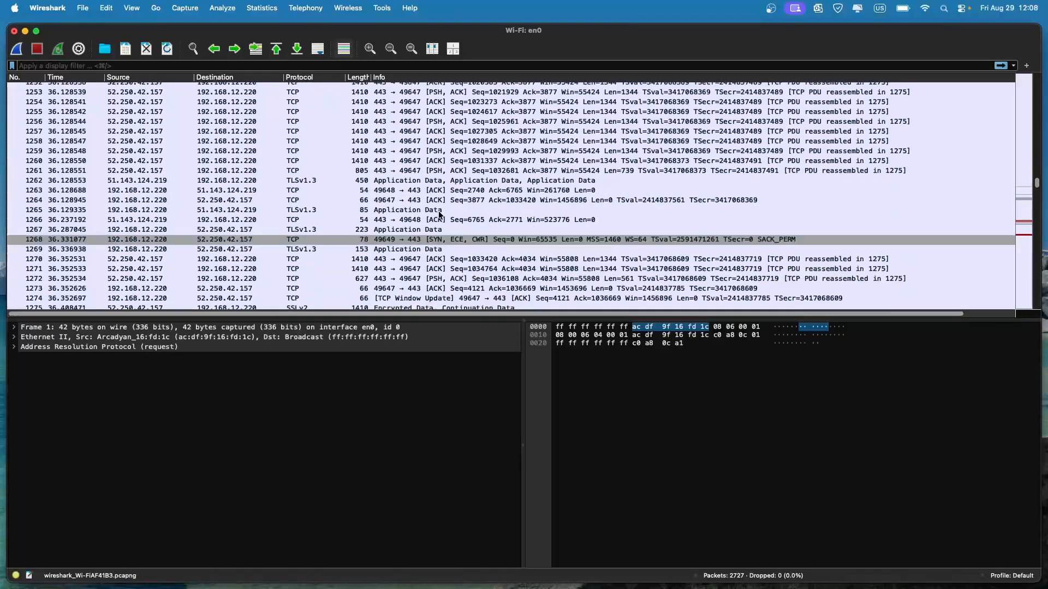
scroll(439, 214, down, 13)
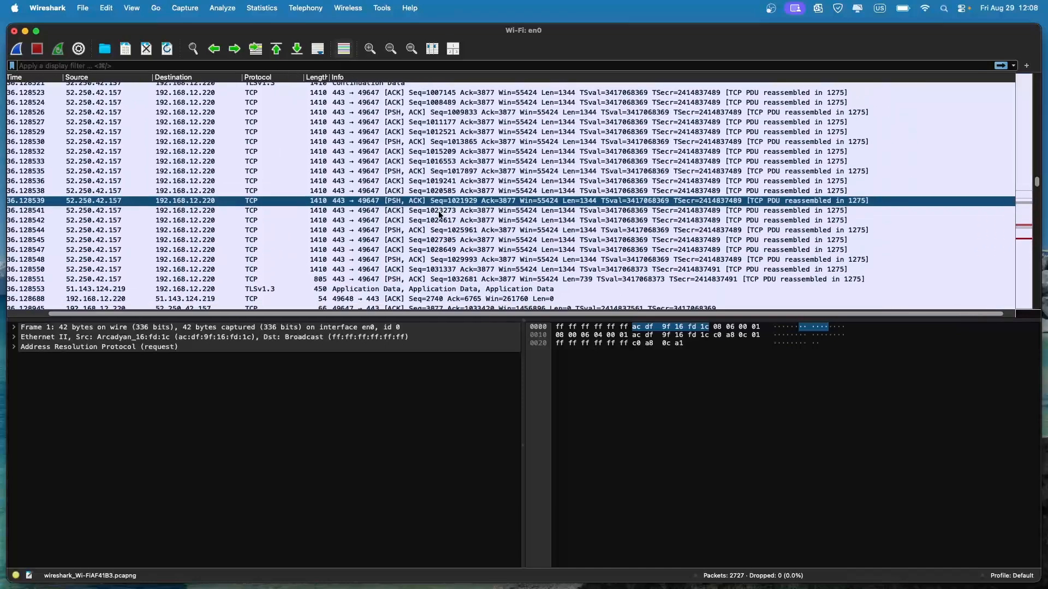
scroll(439, 213, down, 5)
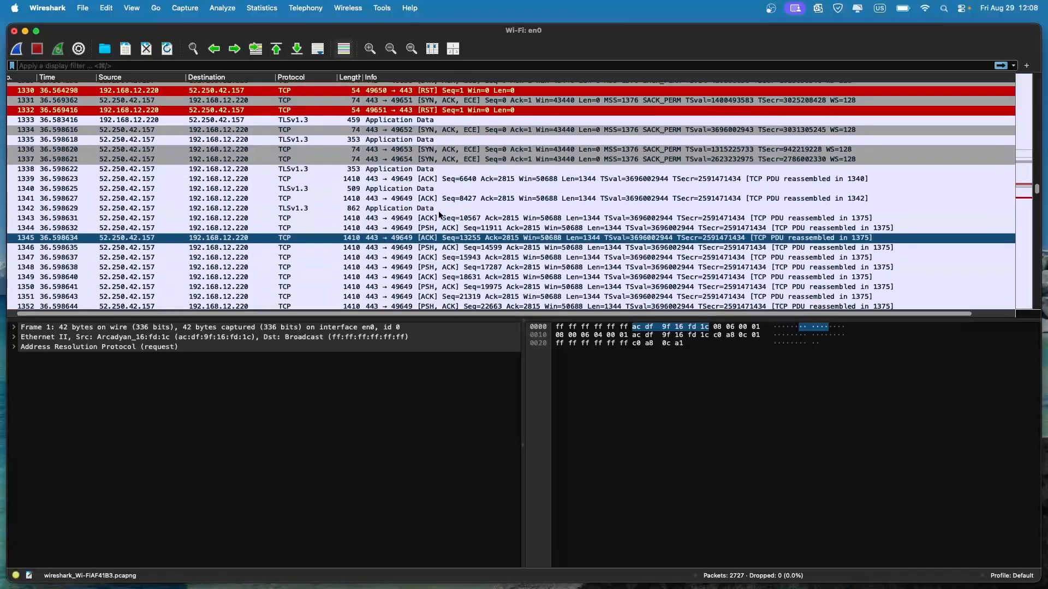
scroll(439, 211, down, 6)
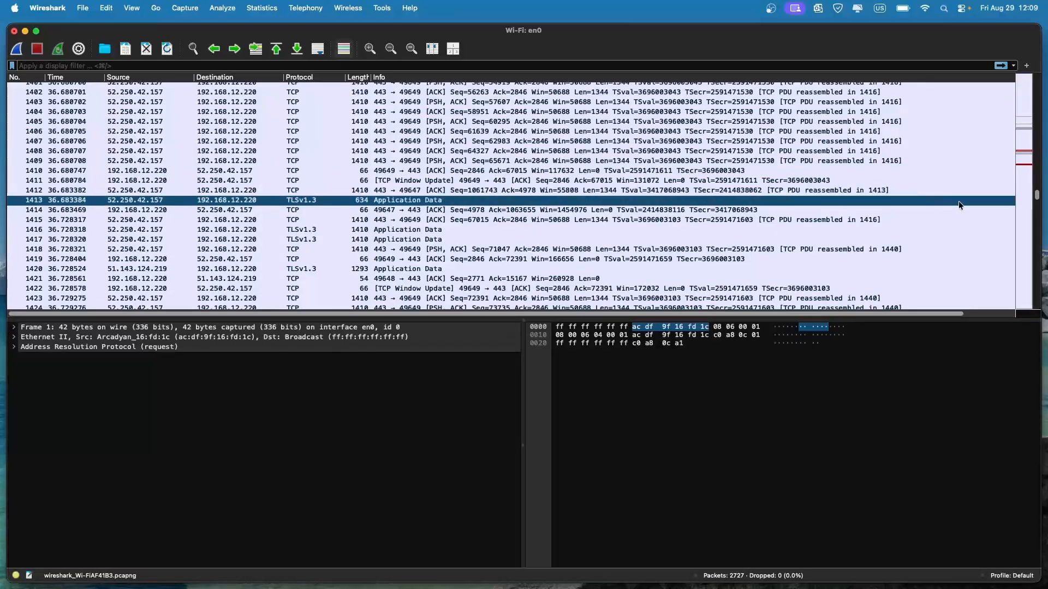
drag(1037, 196, 1036, 301)
scroll(533, 181, up, 5)
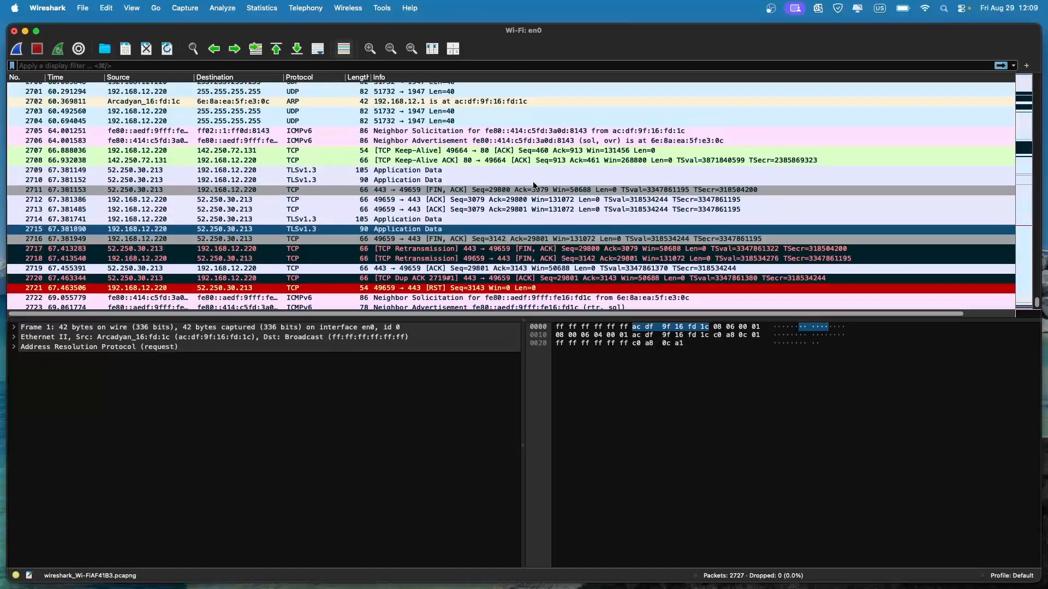
scroll(452, 164, up, 1)
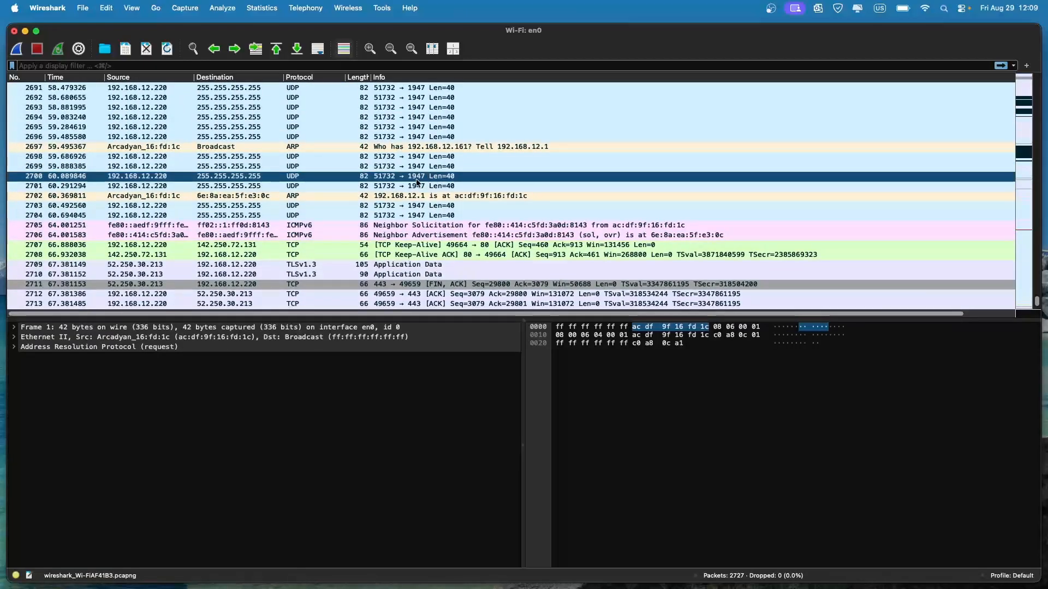
scroll(416, 178, up, 3)
scroll(416, 178, up, 1)
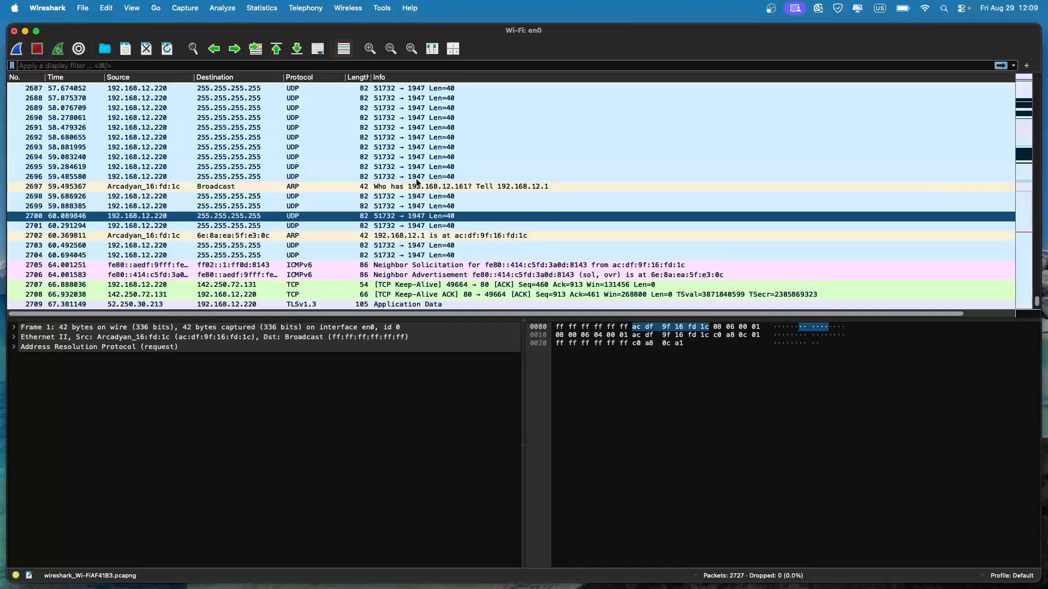
Compare the ARP request in packet 2697 with the ARP reply in packet 2702
click(115, 239)
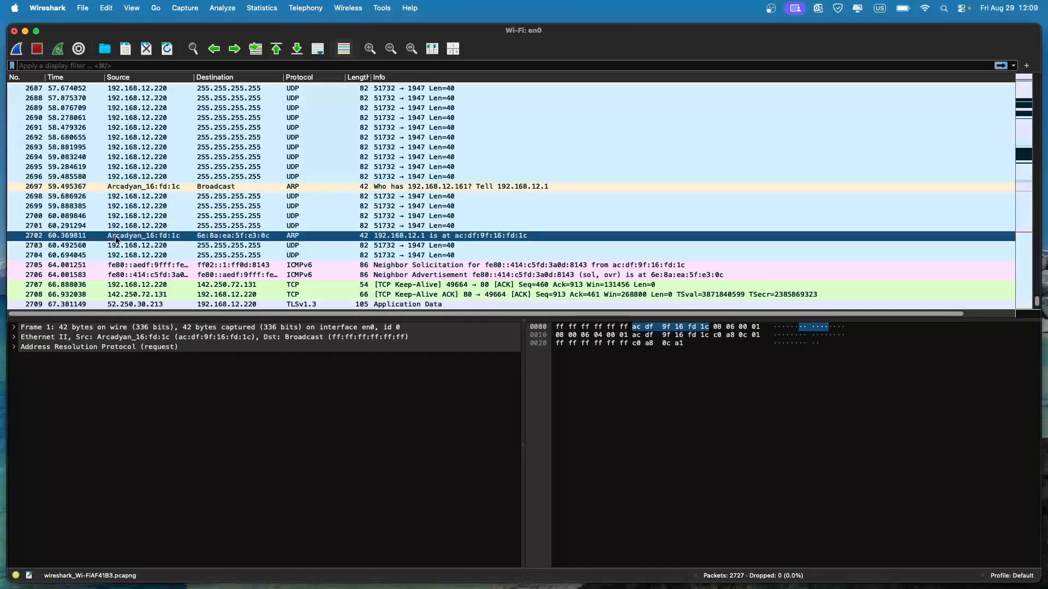
click(55, 186)
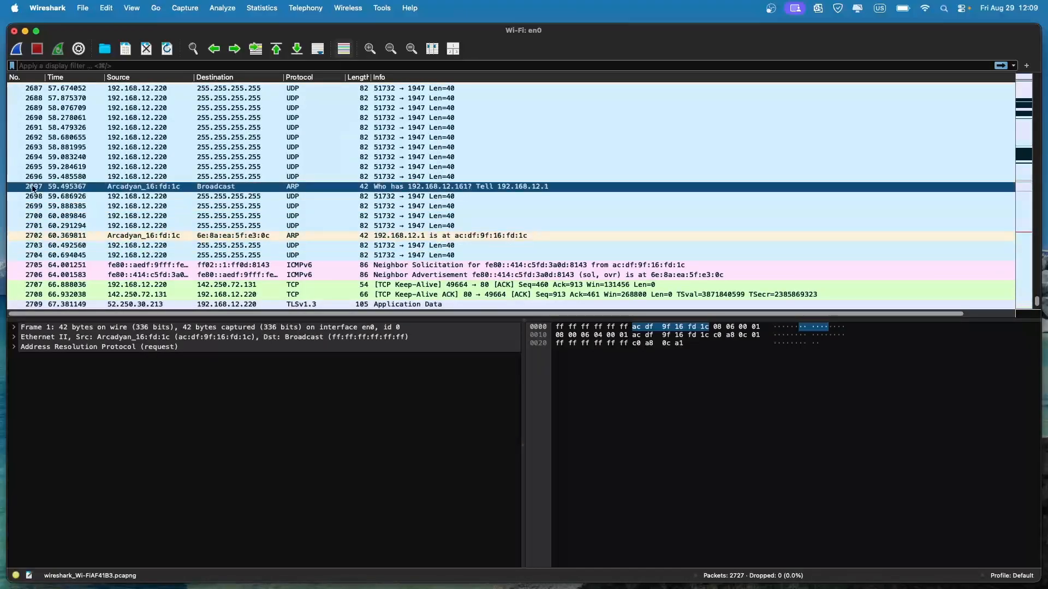
click(60, 219)
click(156, 235)
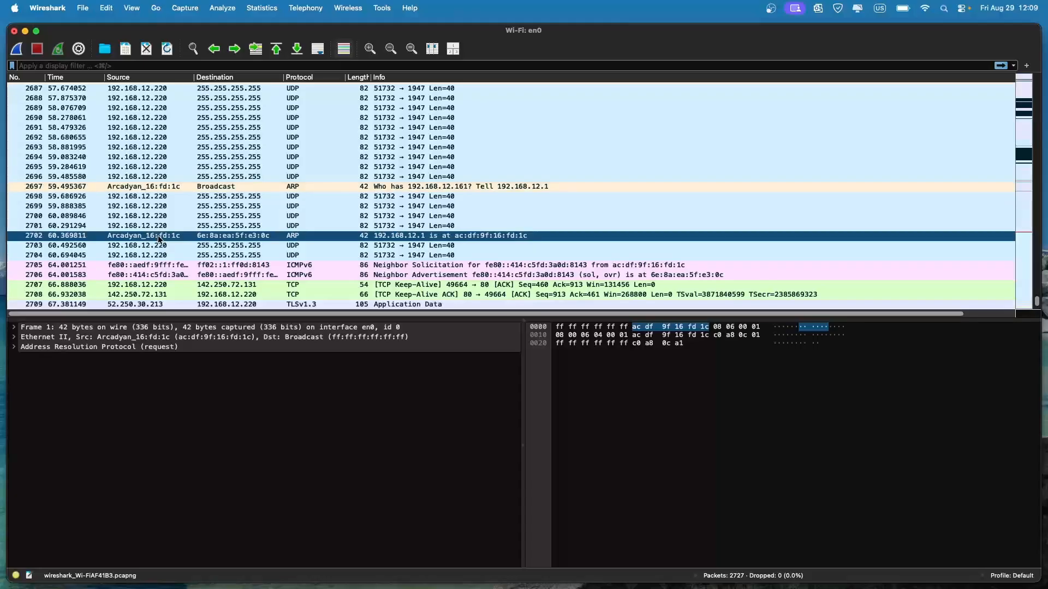
scroll(158, 234, up, 2)
click(165, 203)
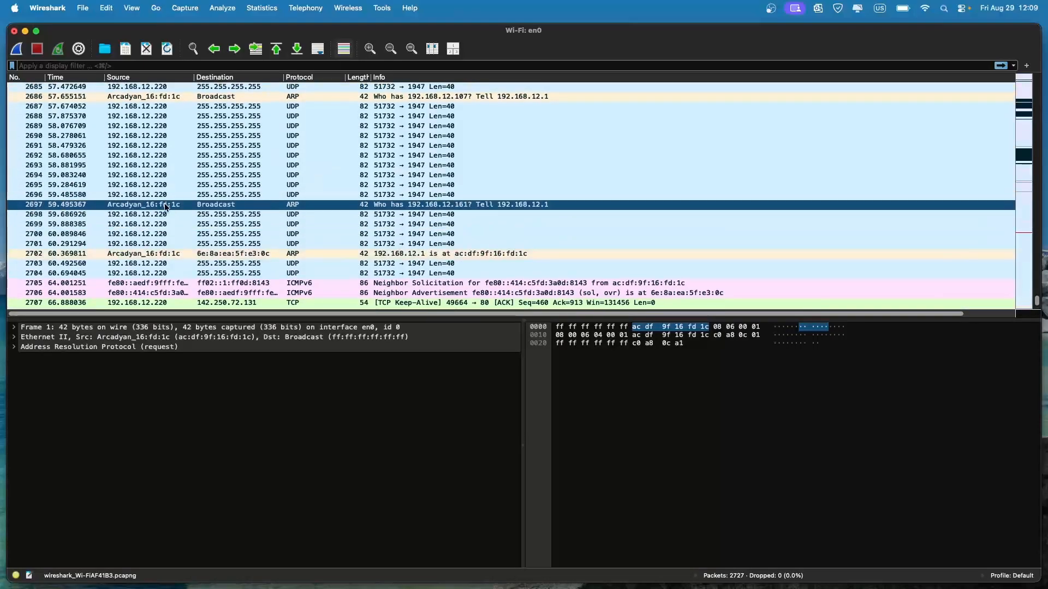
Examine the source, destination and protocol of the QUIC, UDP, ARP and TCP packets near the end of the capture
scroll(165, 206, up, 5)
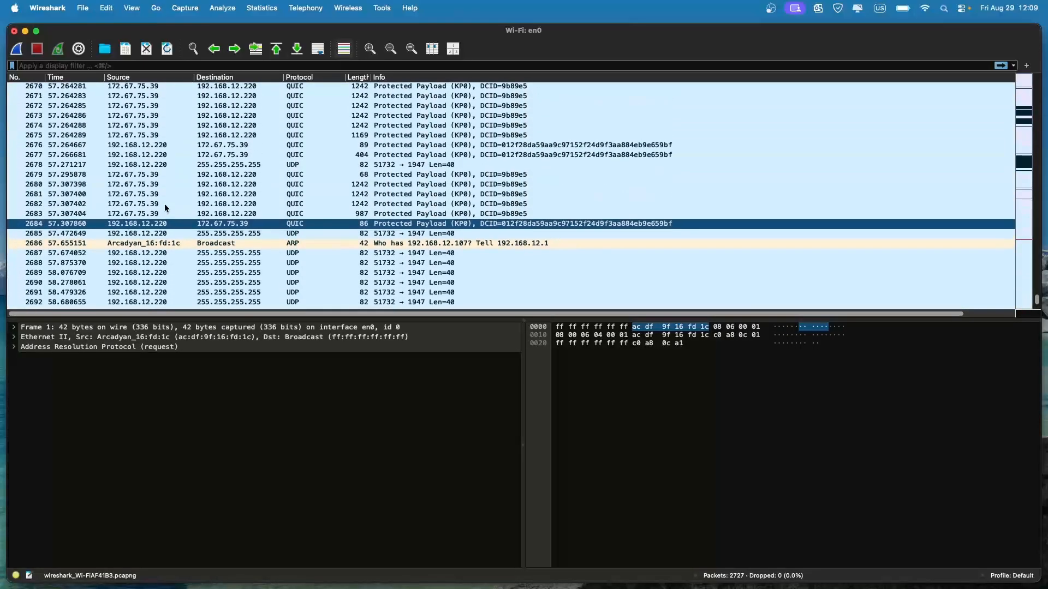
scroll(165, 207, right, 1)
click(165, 205)
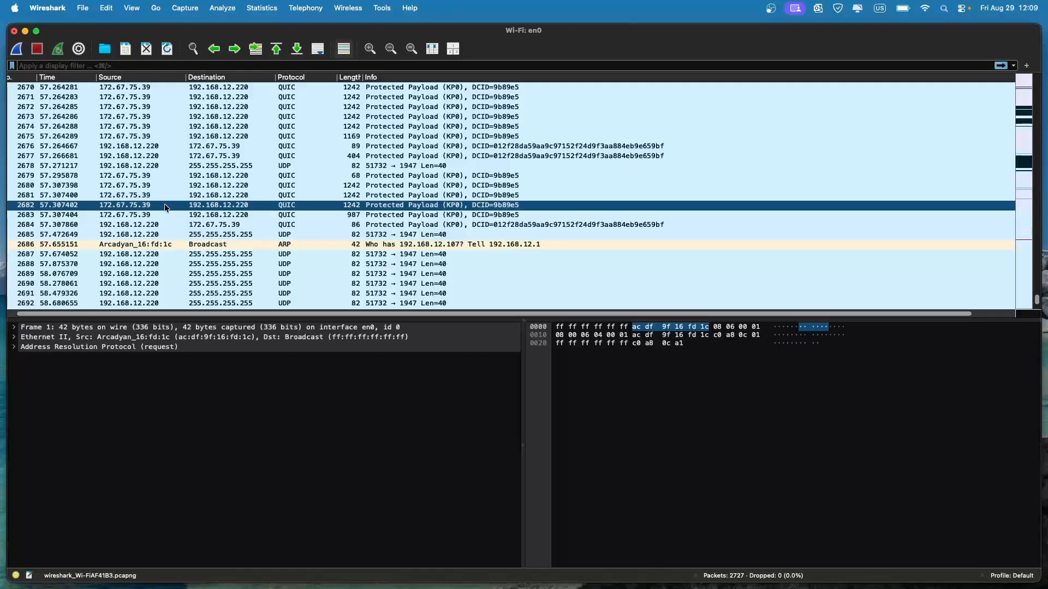
click(73, 237)
scroll(74, 238, down, 10)
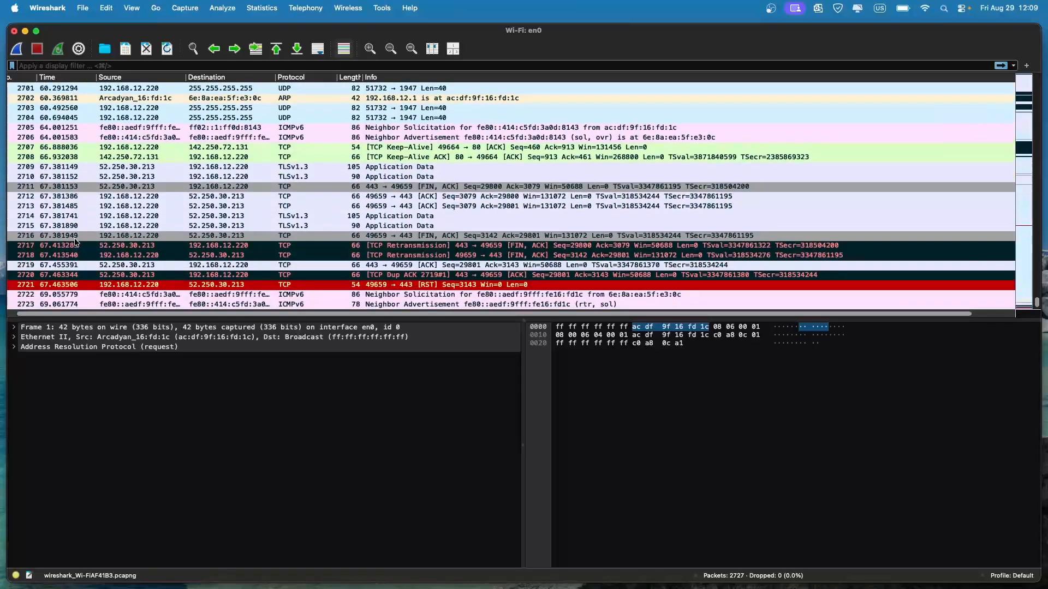
scroll(41, 150, up, 1)
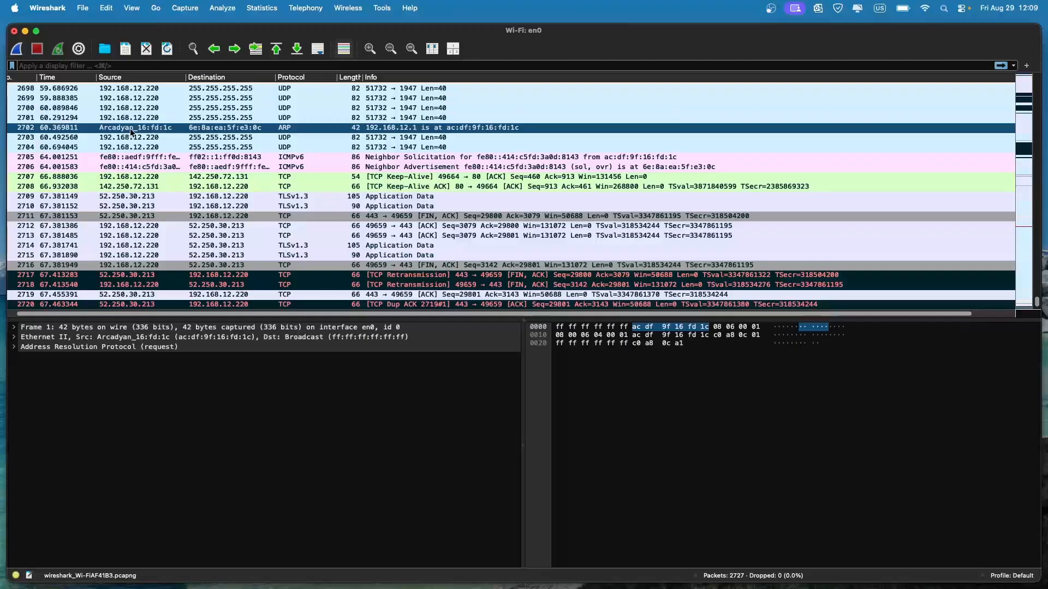
scroll(133, 181, down, 3)
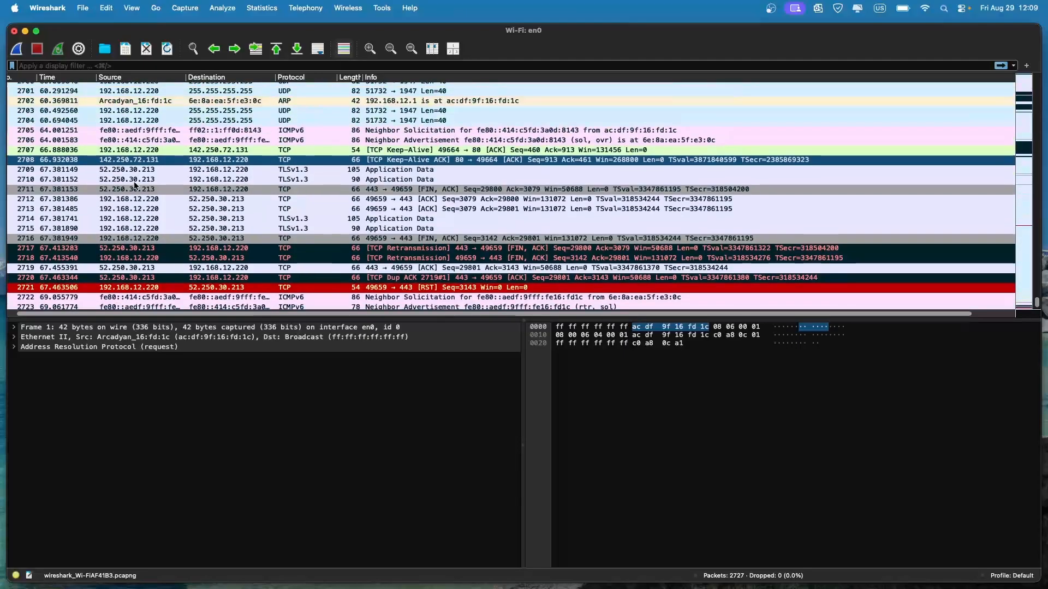
scroll(135, 185, up, 10)
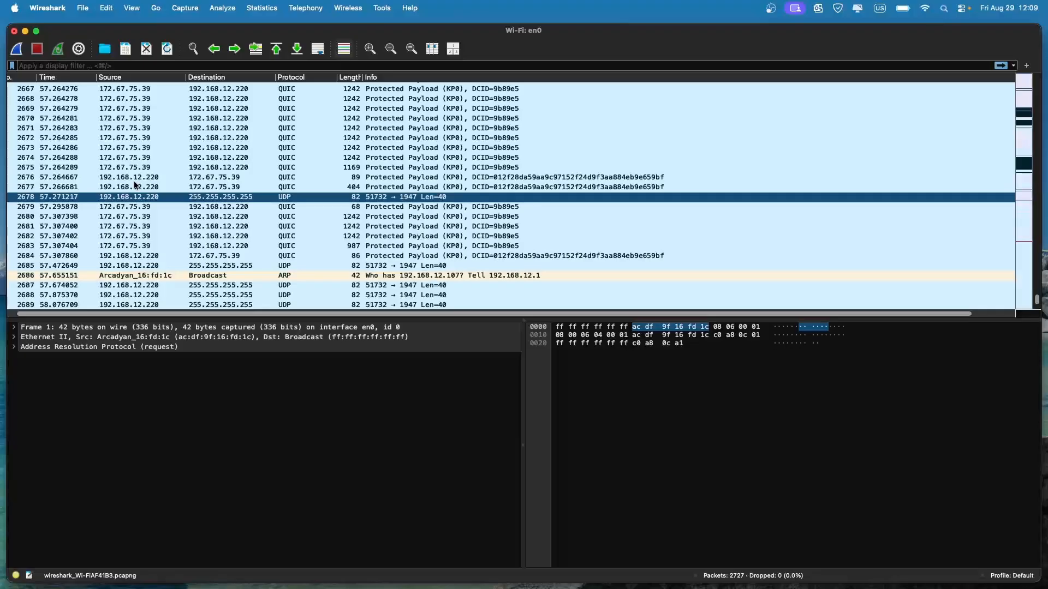
mouse_move(339, 587)
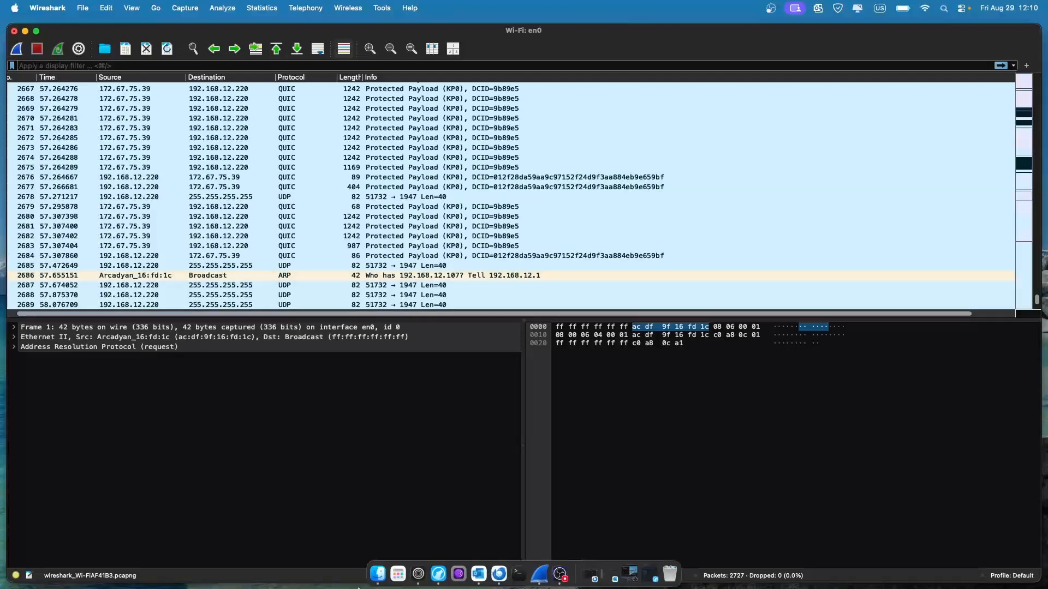
right_click(442, 569)
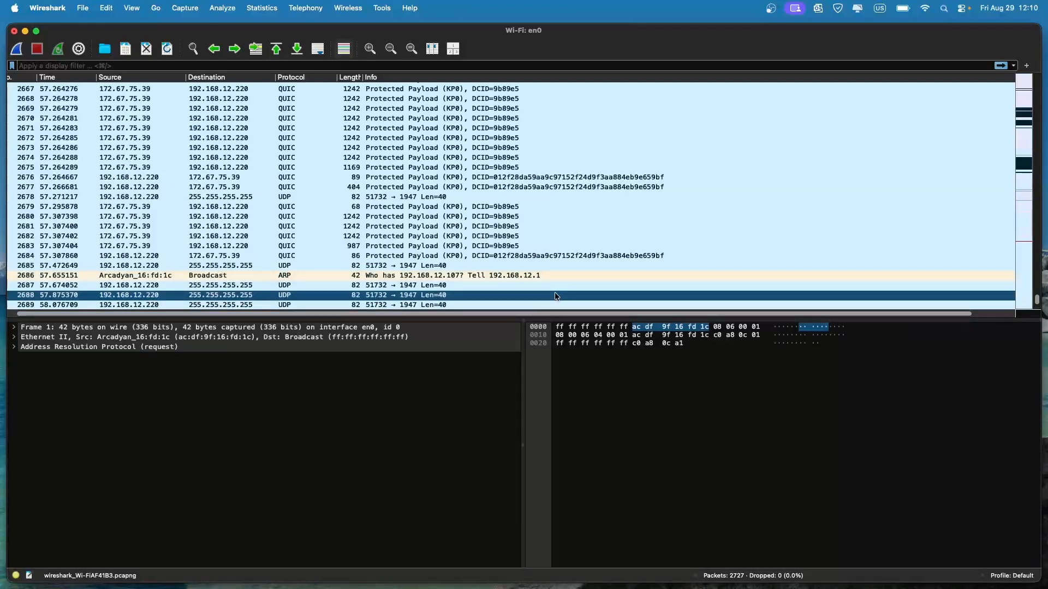
Examine the earlier QUIC packets exchanged between 172.67.75.39 and 192.168.12.220
scroll(555, 294, up, 1)
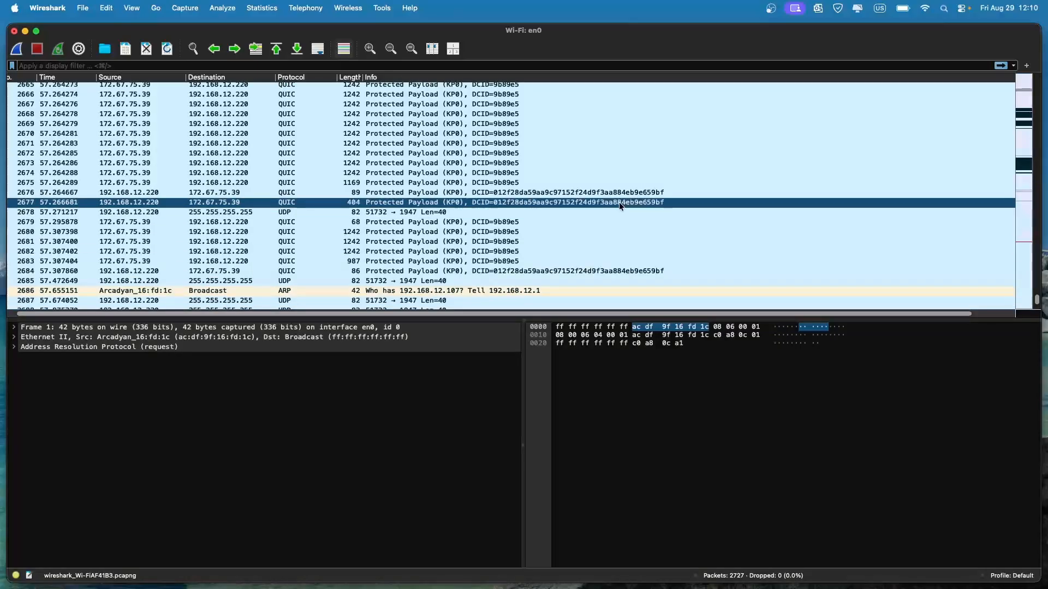
scroll(619, 202, up, 10)
scroll(619, 206, up, 5)
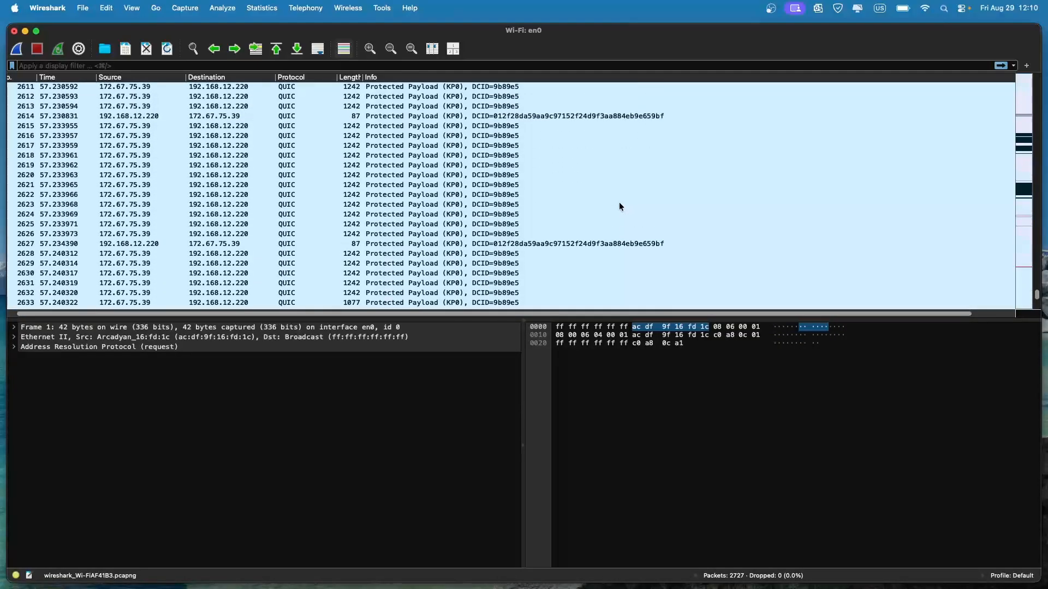
Examine the mixed TCP, TLSv1.3 and QUIC packets around packets 2549 to 2571
click(619, 207)
scroll(618, 206, up, 3)
scroll(620, 206, up, 11)
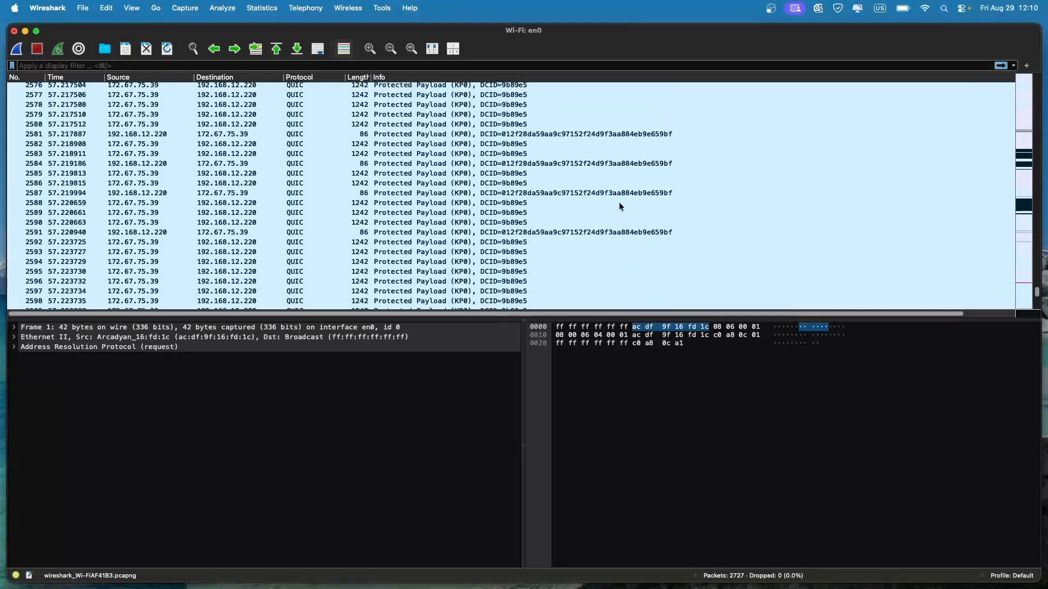
scroll(619, 206, up, 3)
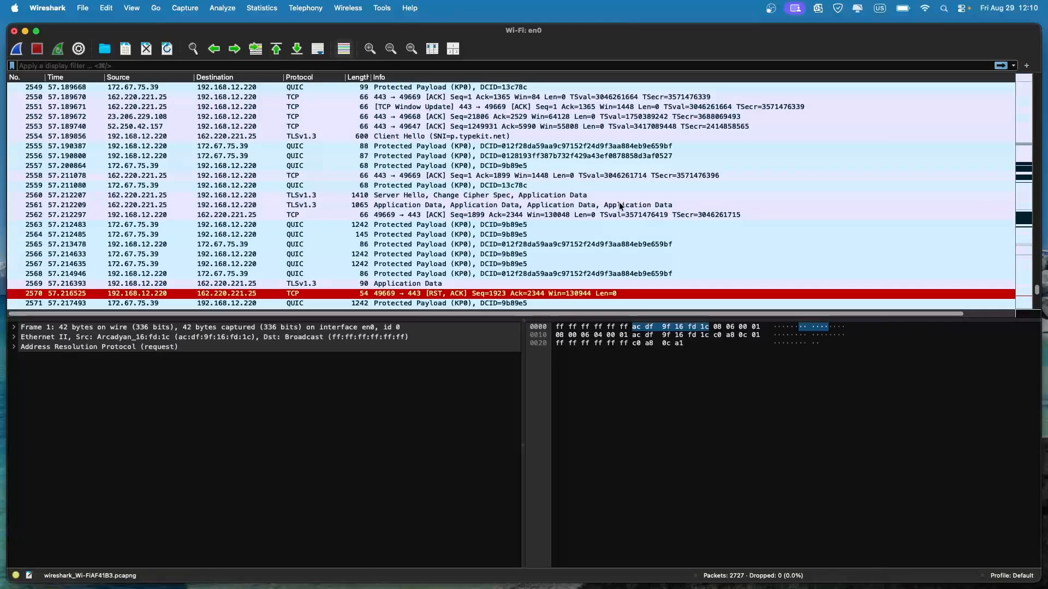
click(495, 138)
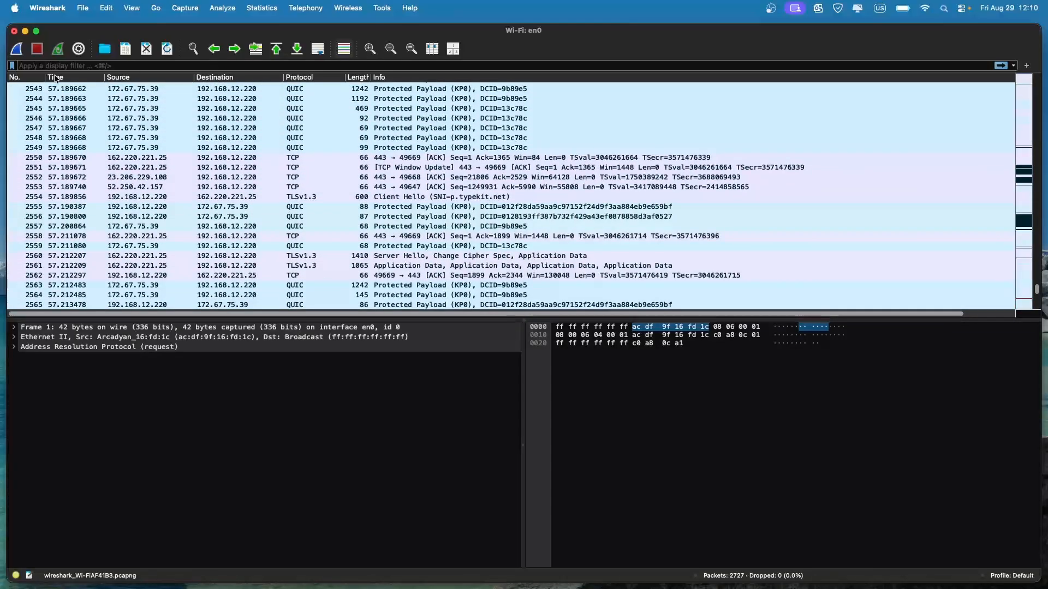
Examine the number and time values of the earlier packets, back to around packet 2487
click(12, 90)
click(71, 124)
click(52, 107)
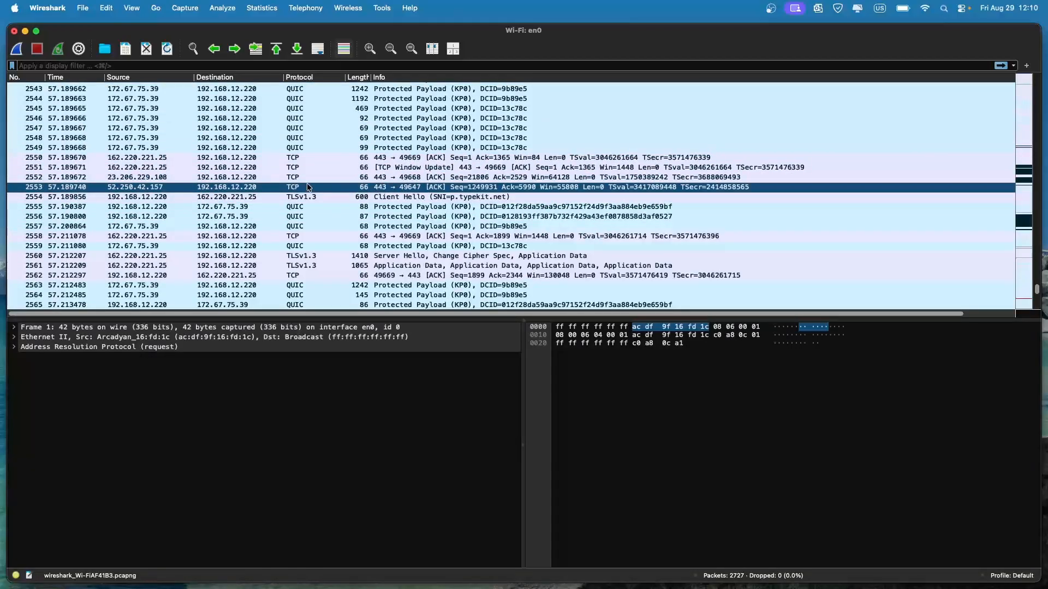
scroll(317, 142, up, 3)
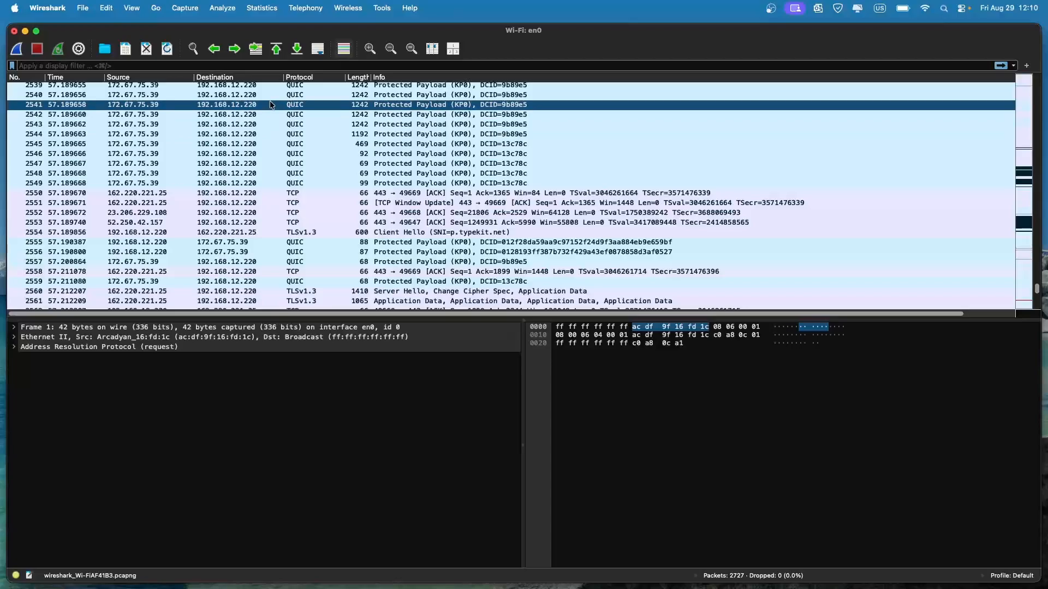
scroll(269, 100, up, 5)
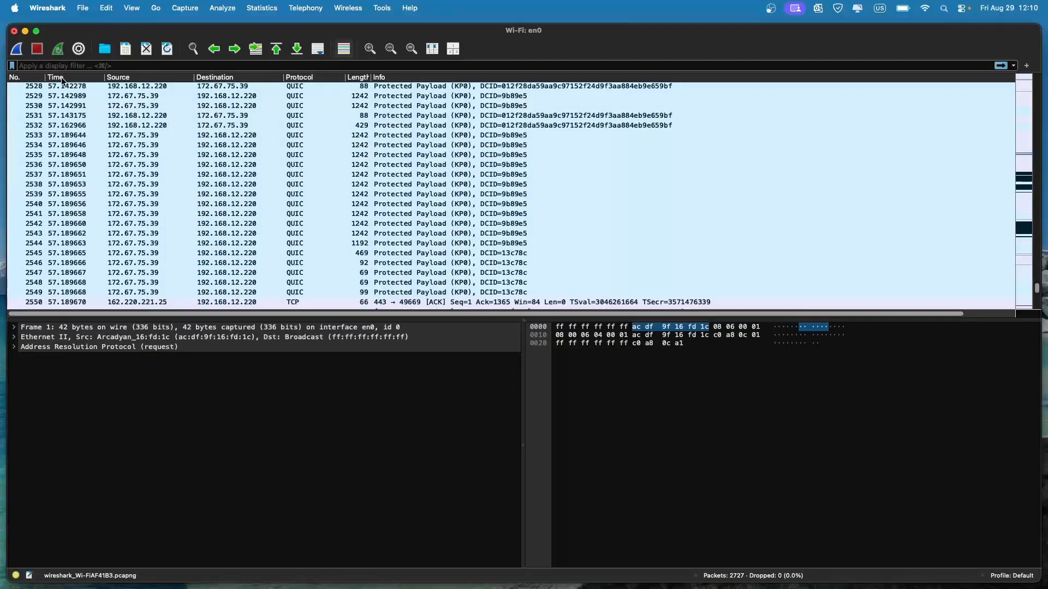
scroll(73, 103, up, 4)
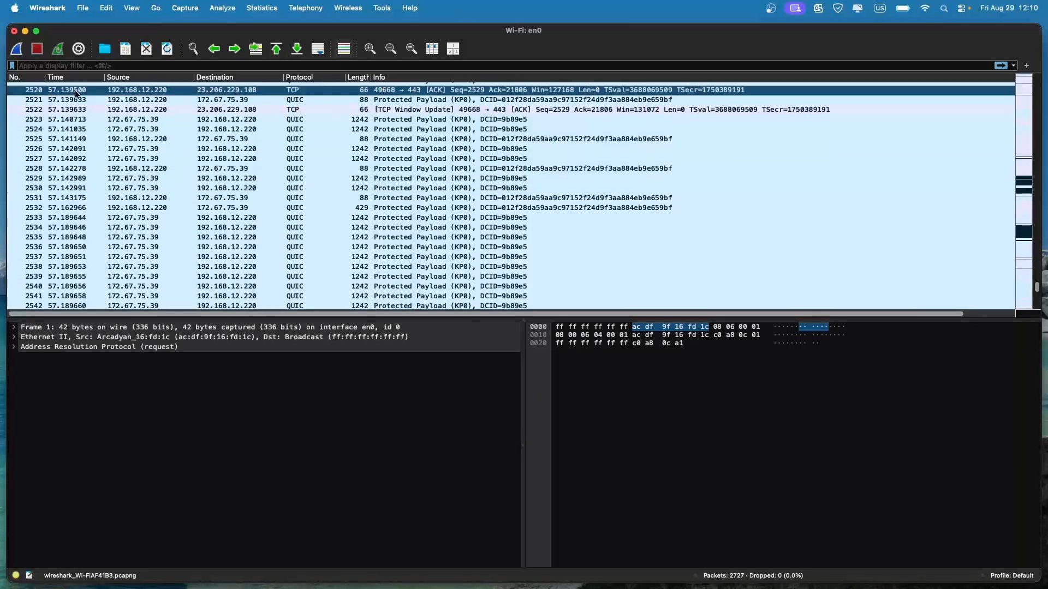
scroll(89, 127, up, 10)
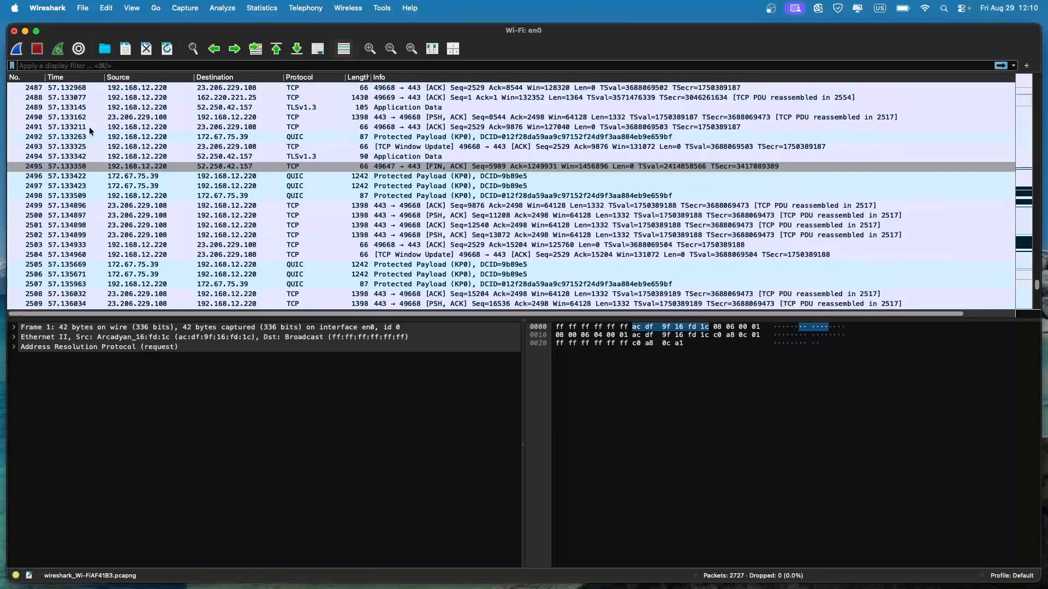
Show the details of TLSv1.3 packet 2457 and sort the packet list by source address in ascending order
click(86, 165)
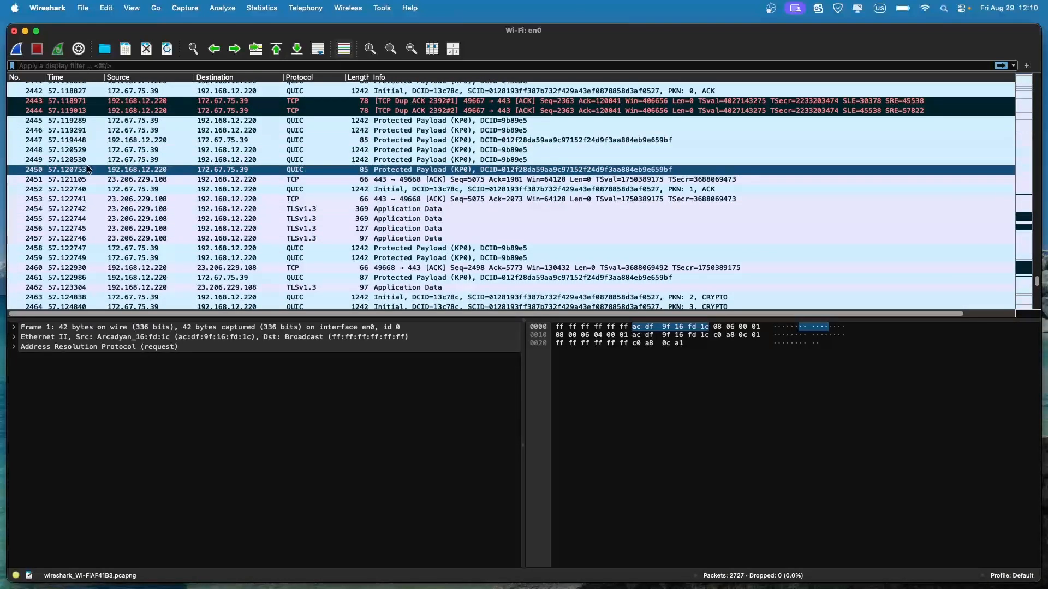
scroll(87, 164, down, 1)
drag(87, 164, 83, 221)
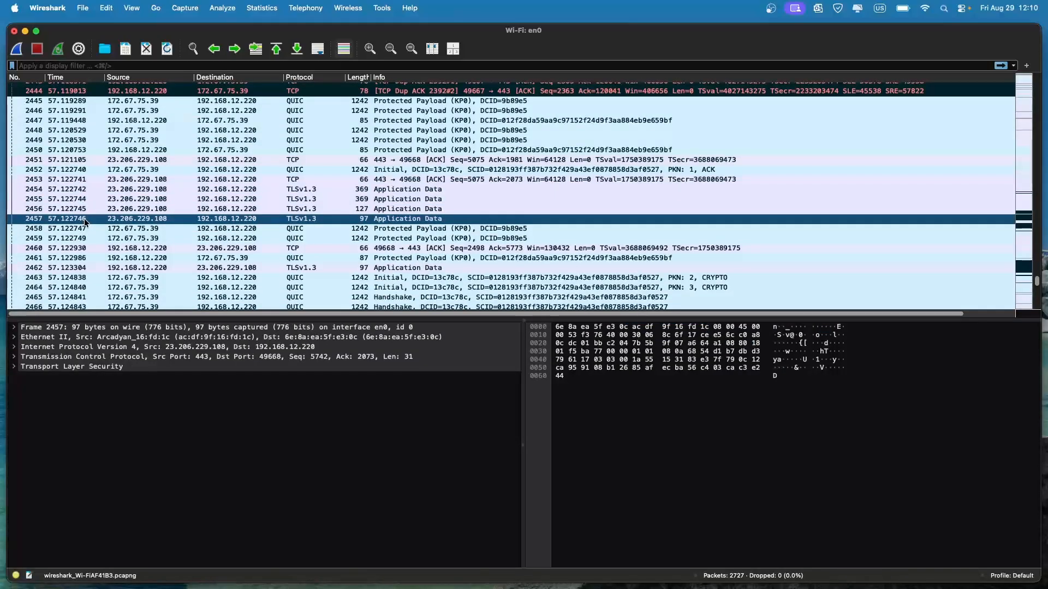
click(138, 80)
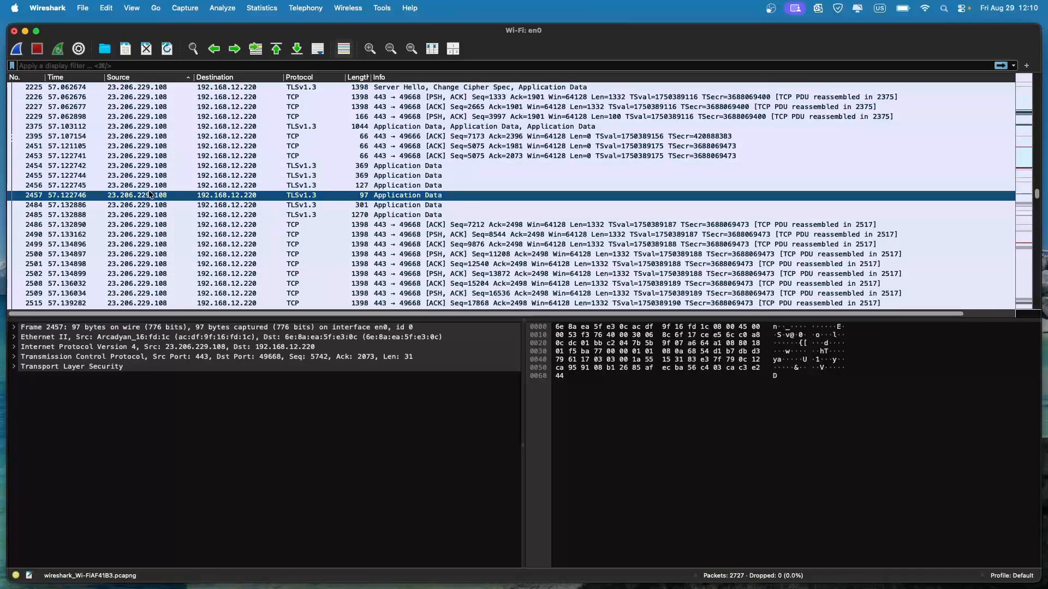
Select packet 2552, the last one from 23.206.229.108 in the source-sorted list
scroll(152, 211, down, 5)
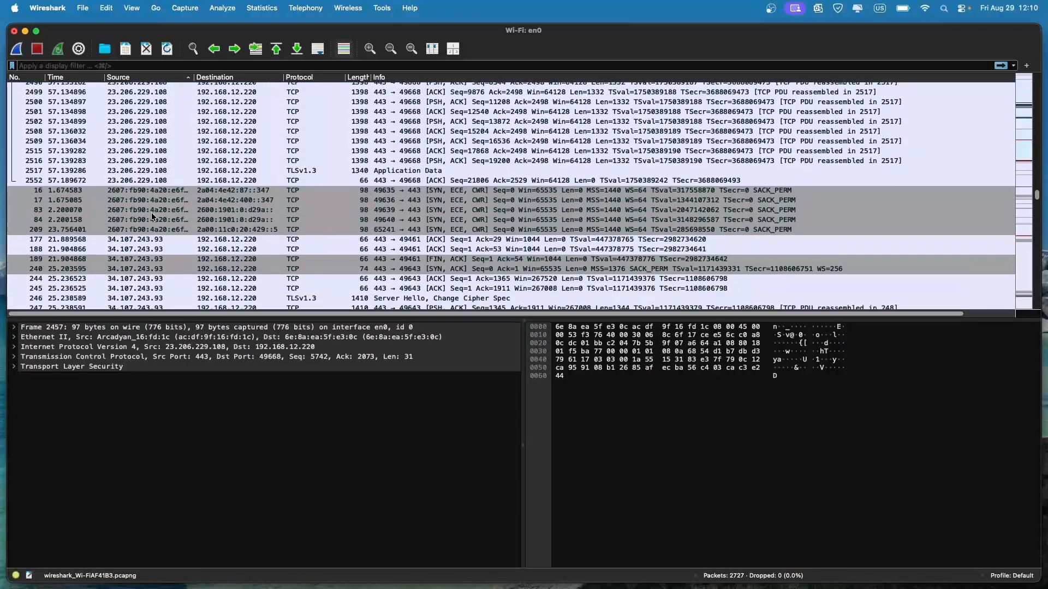
scroll(156, 213, down, 1)
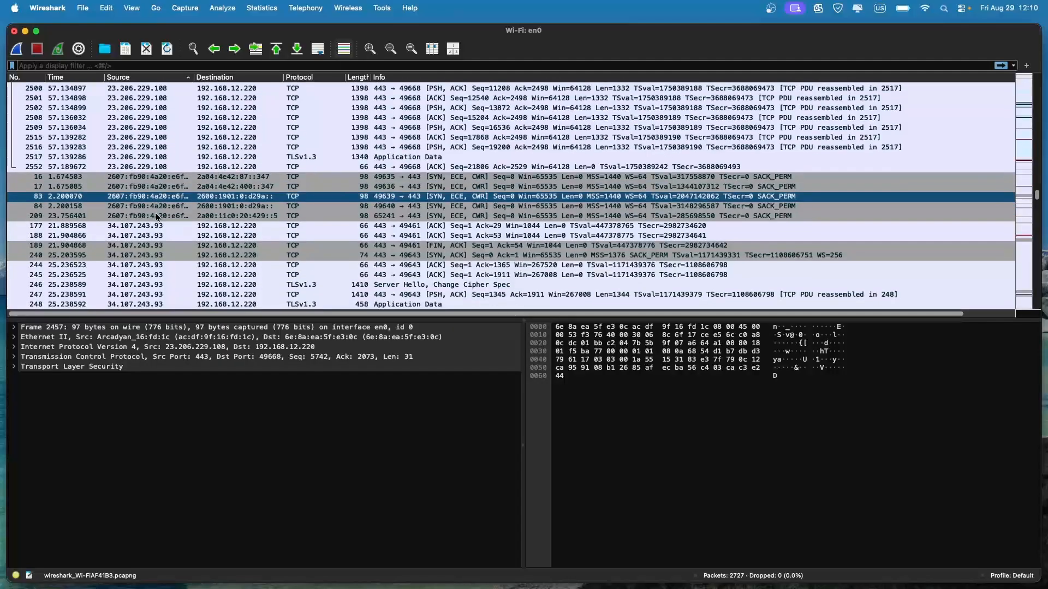
click(159, 168)
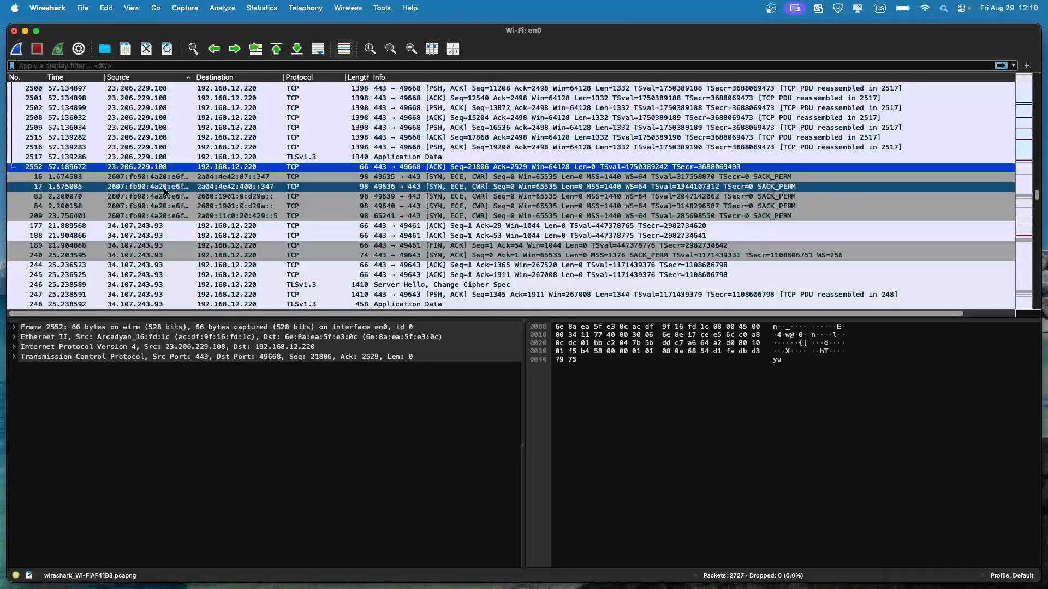
Examine how the packets are grouped by source, from the IPv6 and 34.107.243.93 entries through 52.250.30.213
scroll(165, 191, down, 1)
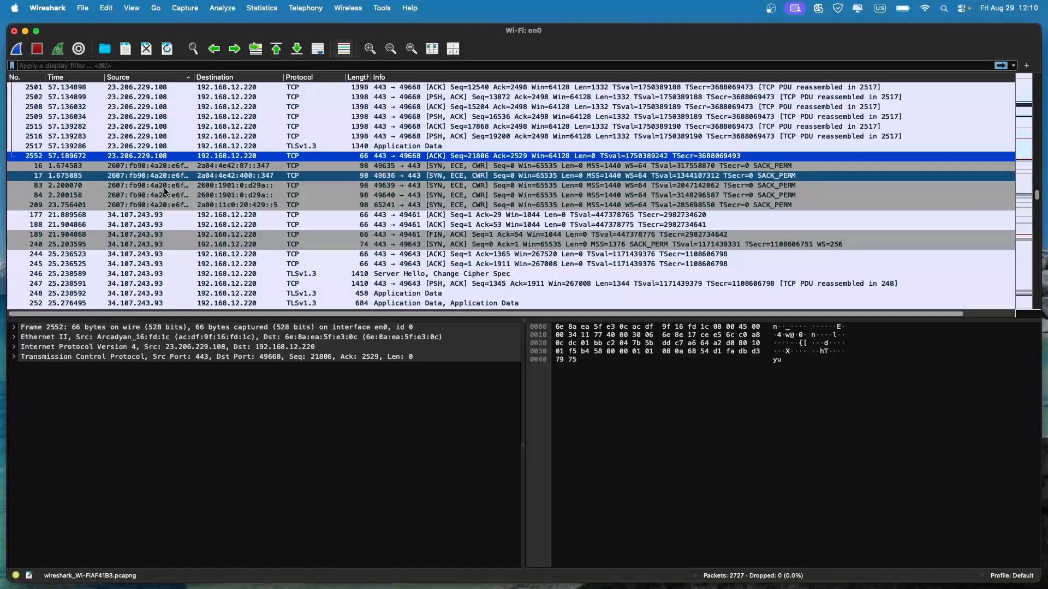
scroll(164, 188, down, 10)
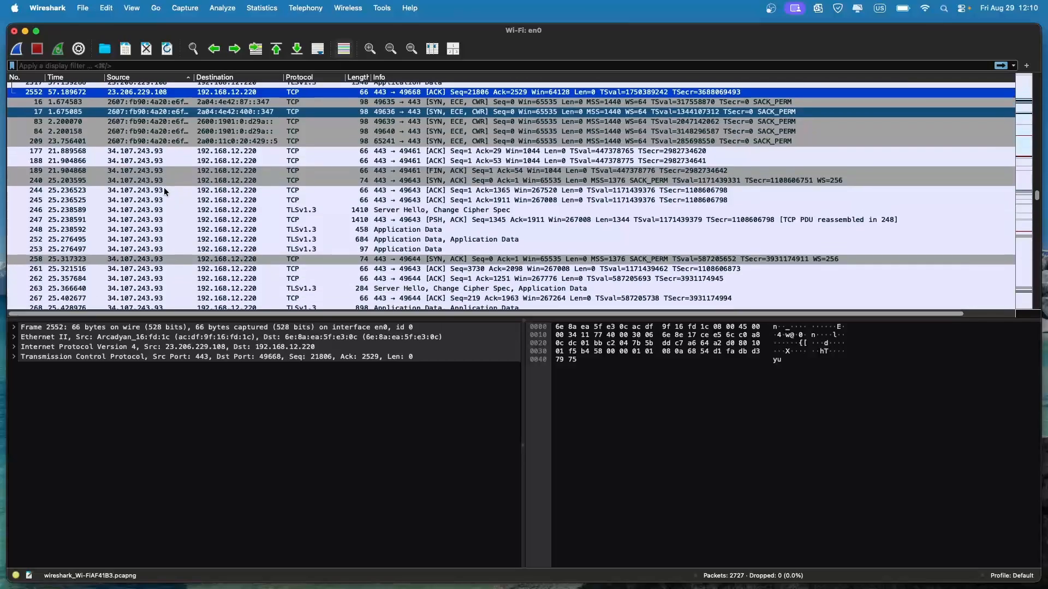
scroll(164, 189, down, 15)
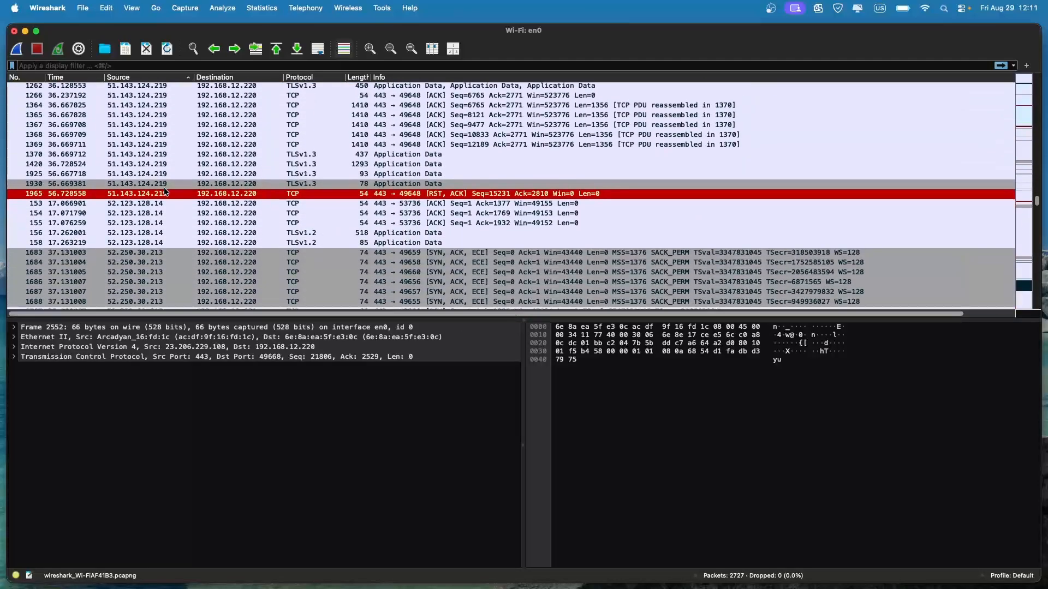
scroll(164, 187, up, 15)
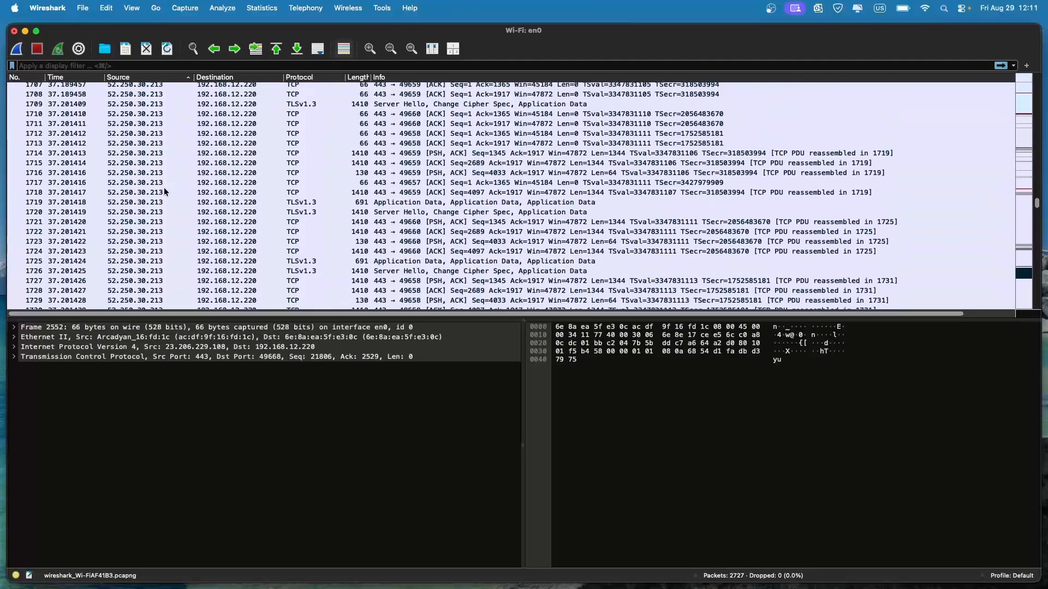
scroll(164, 188, up, 6)
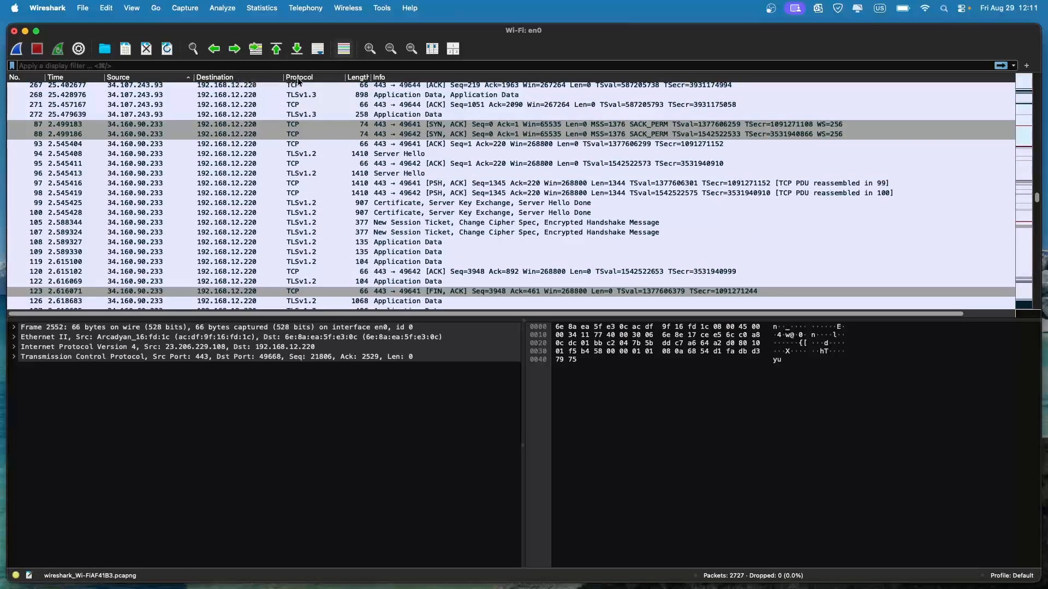
Examine the protocol values of the TCP and TLS packets from 34.160.90.233 back to 23.206.229.108
click(306, 95)
scroll(305, 130, up, 8)
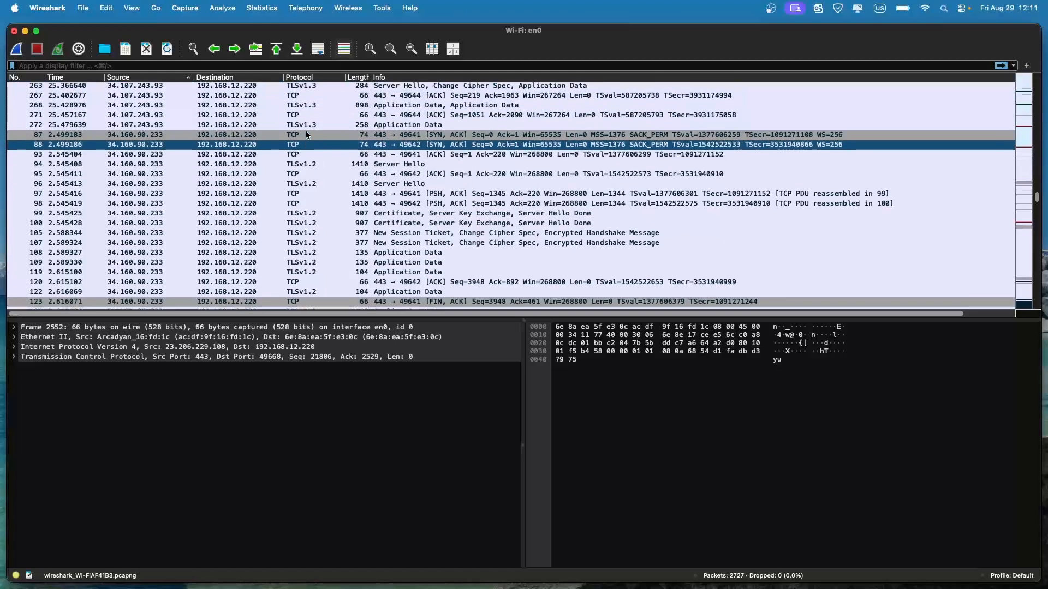
scroll(306, 132, up, 10)
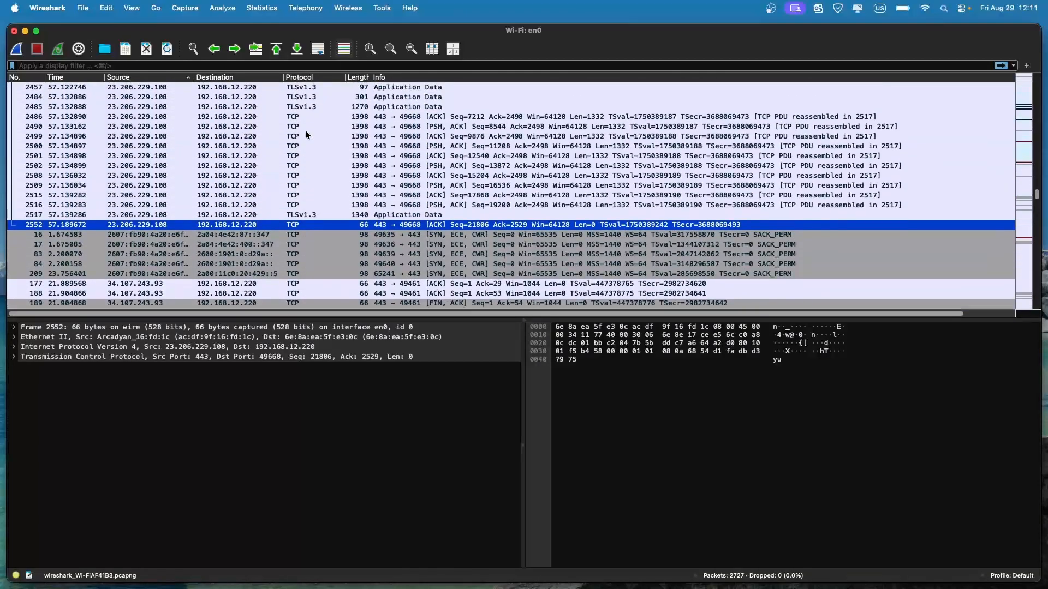
click(310, 136)
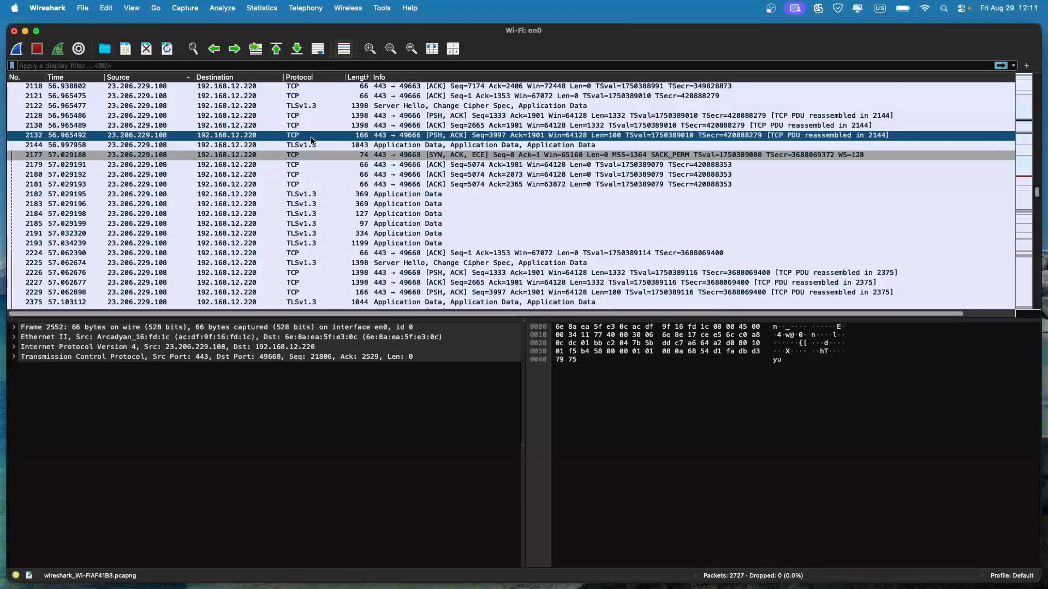
Widen the Length column so that its full heading fits
scroll(310, 136, up, 5)
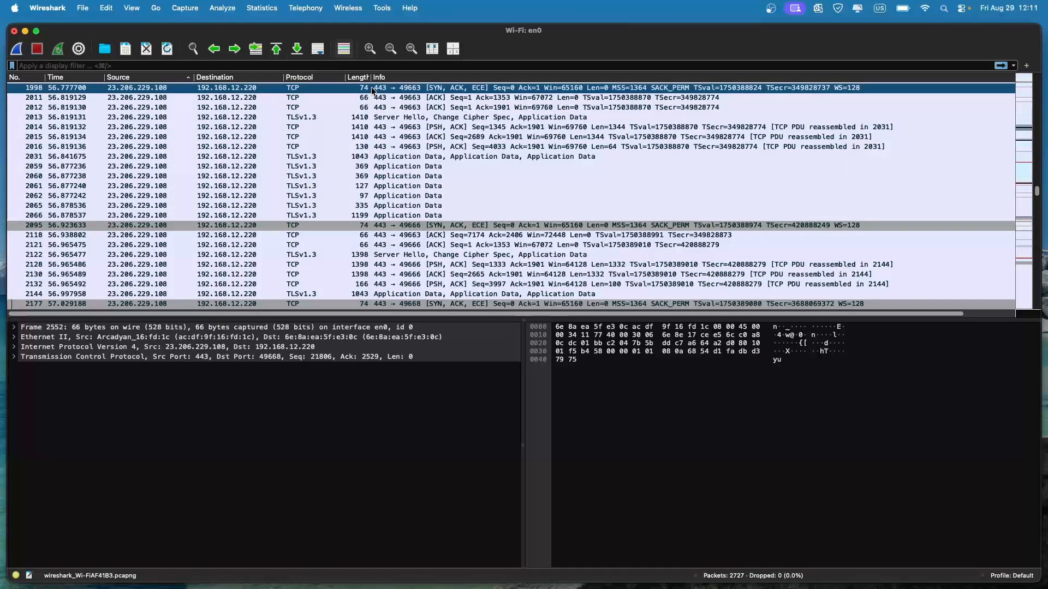
scroll(371, 87, up, 1)
drag(371, 75, 385, 78)
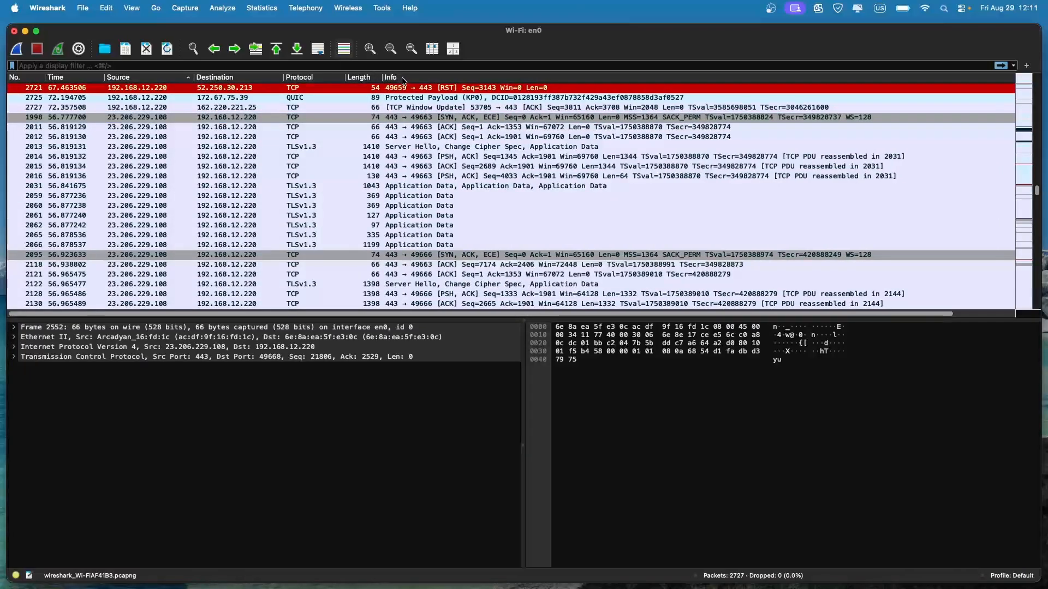
Show the details of the TCP Keep-Alive packet sent from 192.168.12.220 to 142.250.72.131
scroll(445, 221, right, 3)
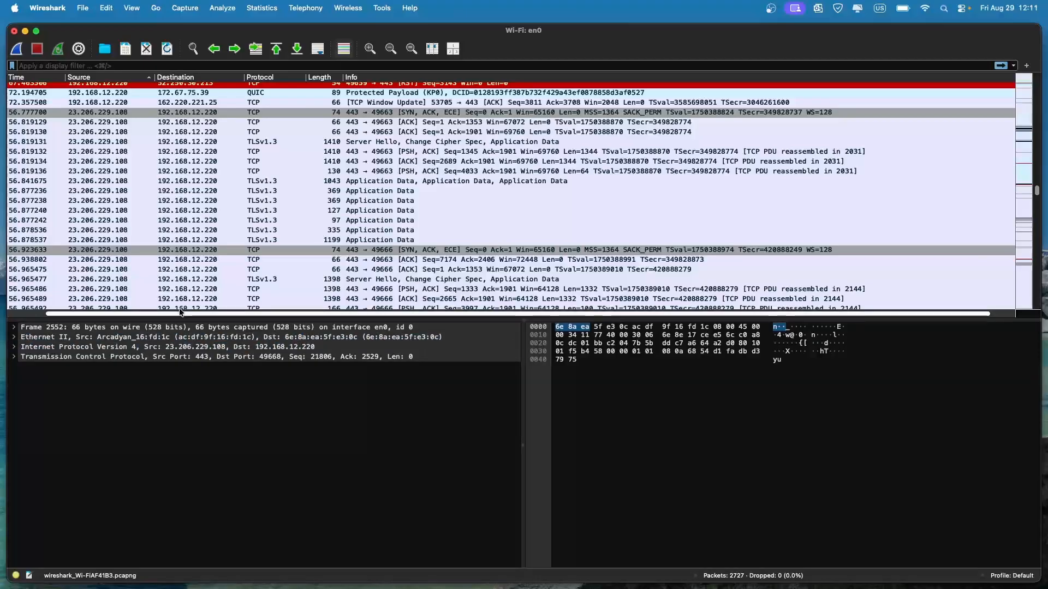
scroll(241, 213, up, 6)
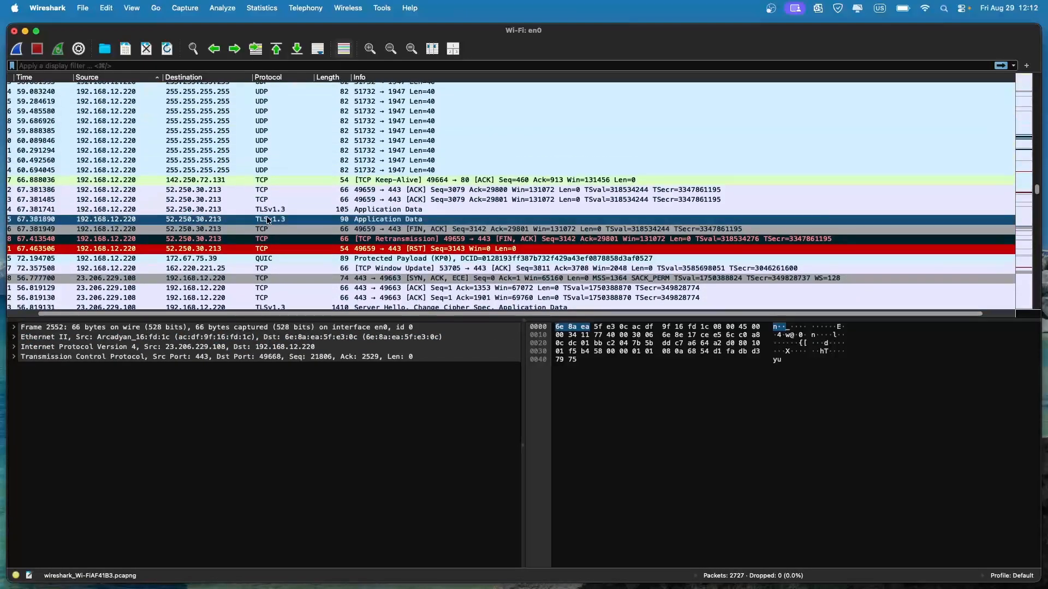
click(277, 181)
Show the details of packet 2013, the TLSv1.3 Server Hello from 23.206.229.108
scroll(268, 221, down, 5)
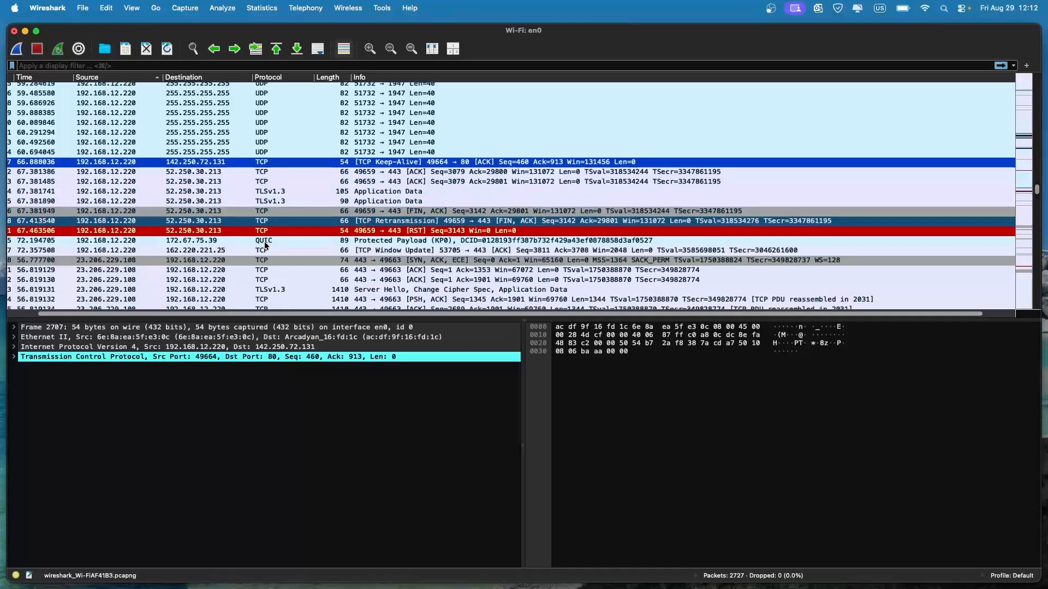
click(277, 200)
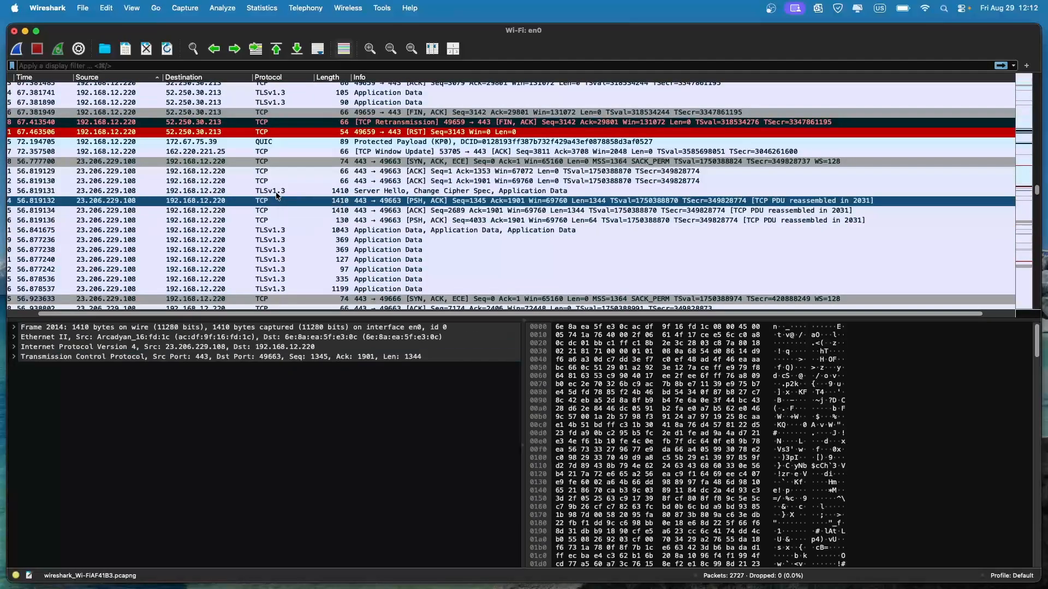
click(276, 191)
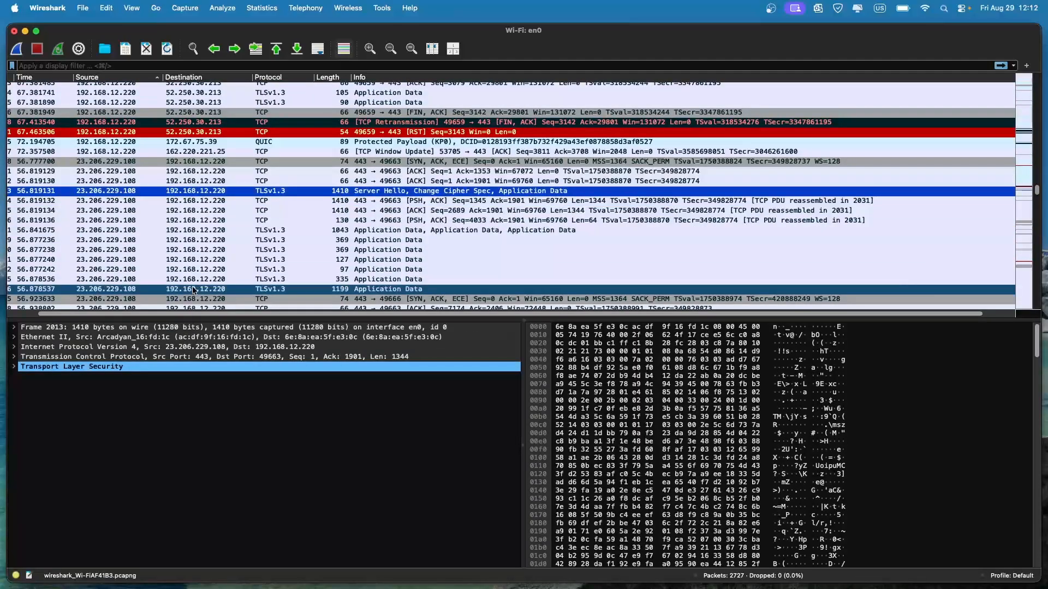
Expand Transport Layer Security and its Hypertext Transfer Protocol record, and select the Application Data Protocol line to inspect the encrypted data
double_click(23, 370)
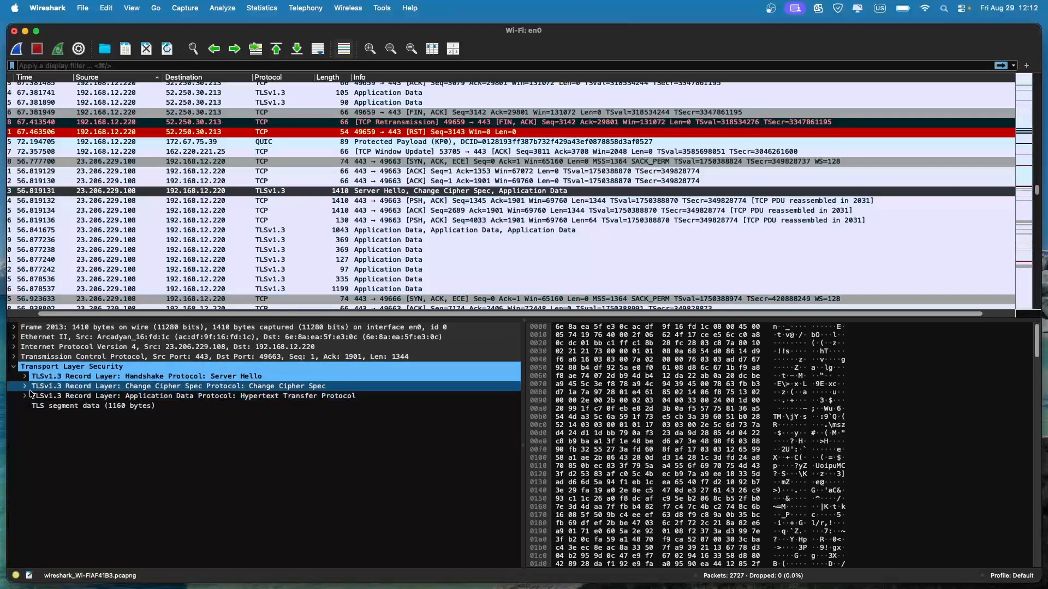
click(26, 396)
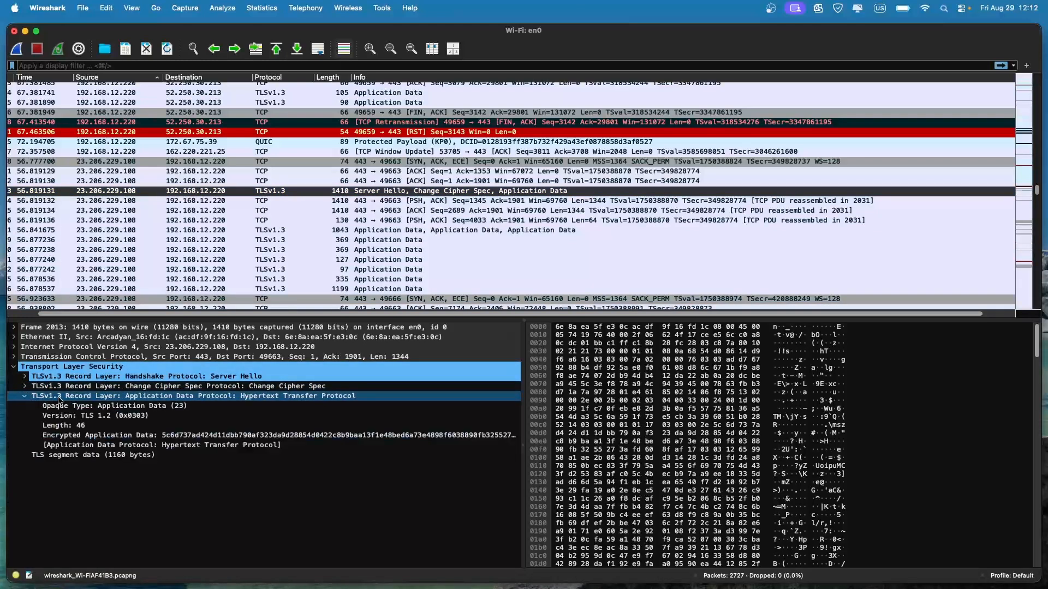
click(55, 445)
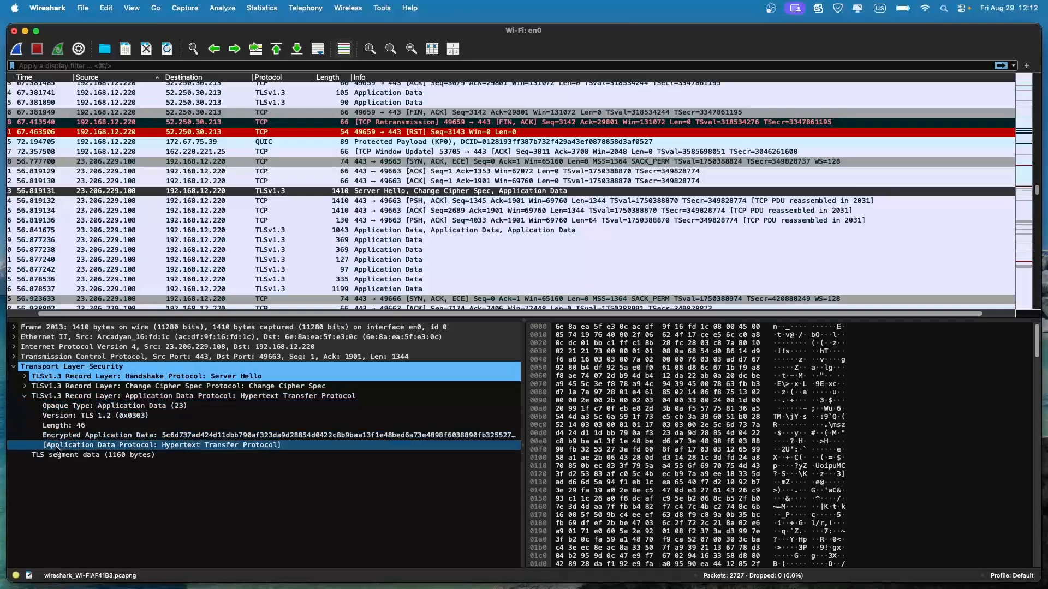
click(170, 426)
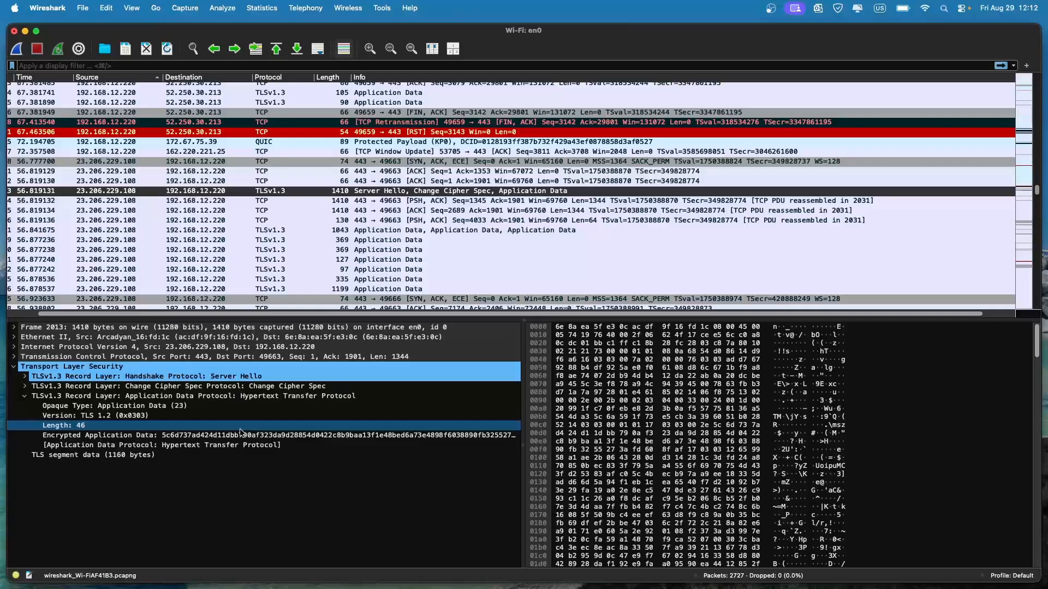
click(236, 445)
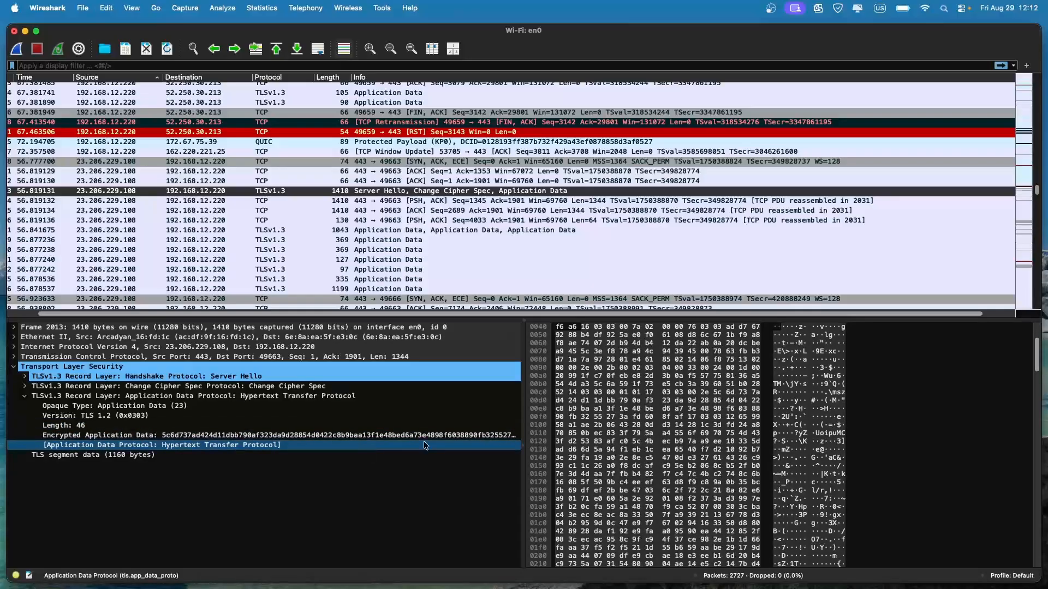
scroll(727, 401, up, 2)
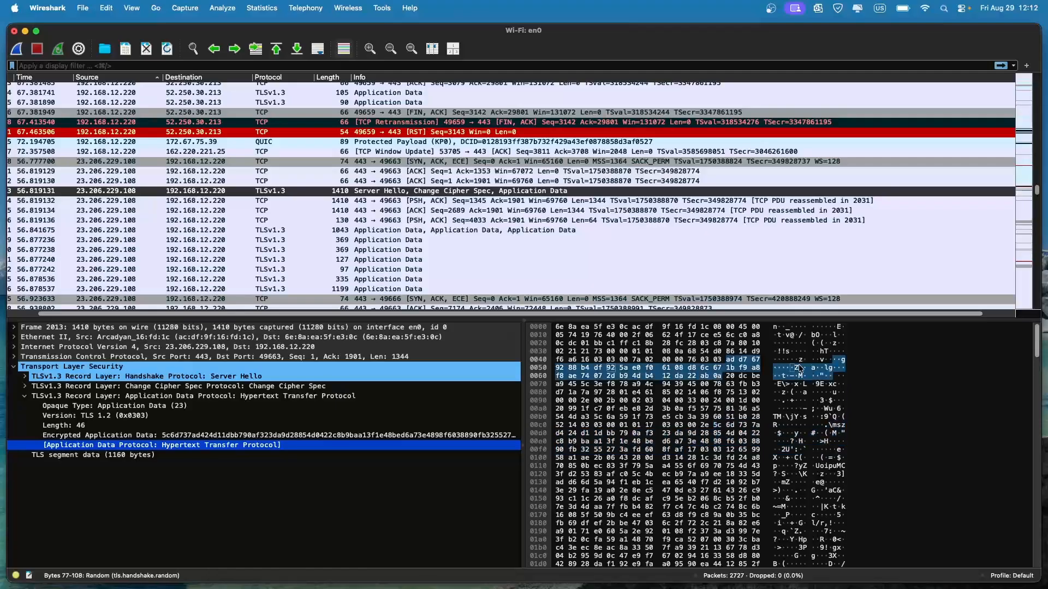
Examine the raw bytes of the Server Hello packet's application data and browse the packets listed after it
scroll(649, 426, down, 10)
scroll(872, 429, down, 10)
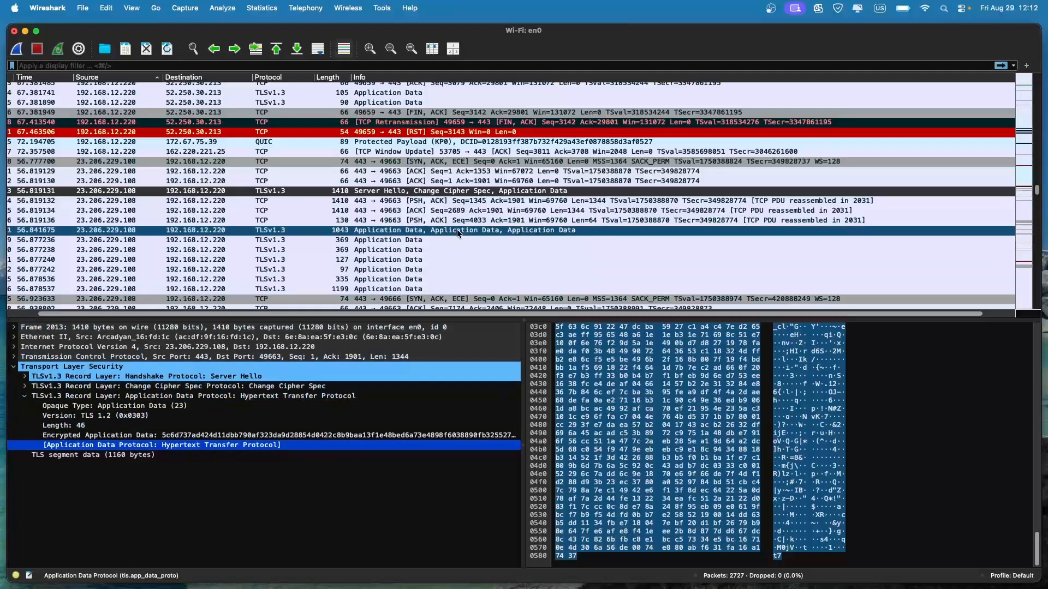
scroll(457, 229, down, 4)
scroll(456, 230, left, 2)
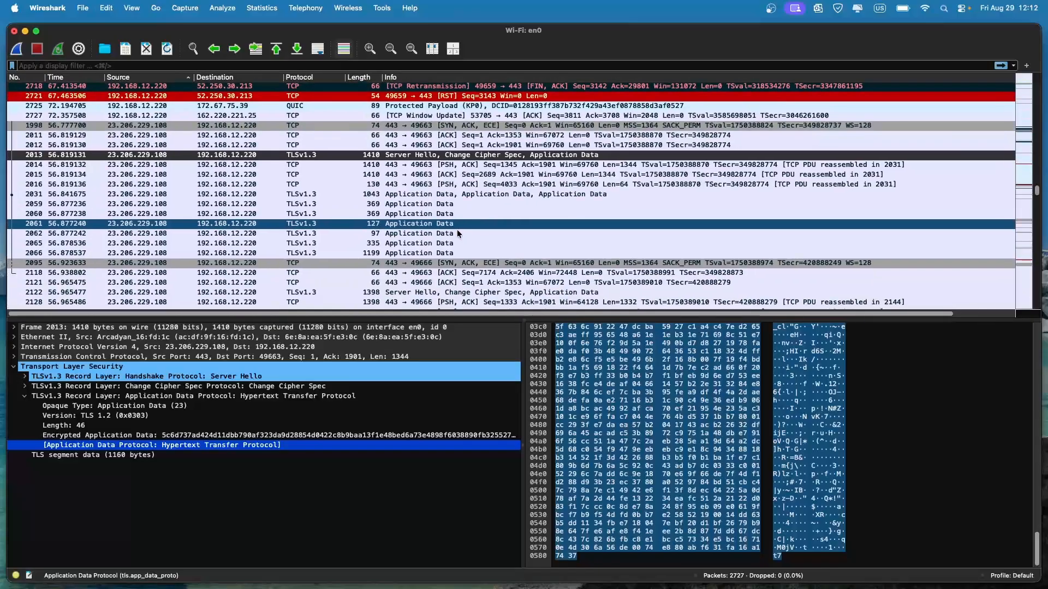
scroll(457, 234, down, 7)
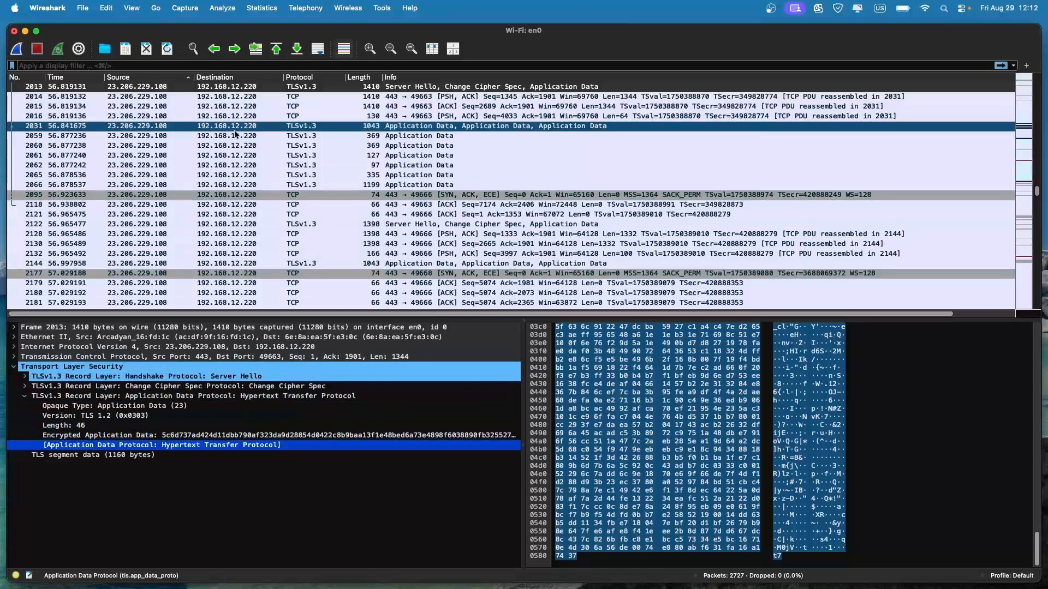
scroll(35, 98, down, 15)
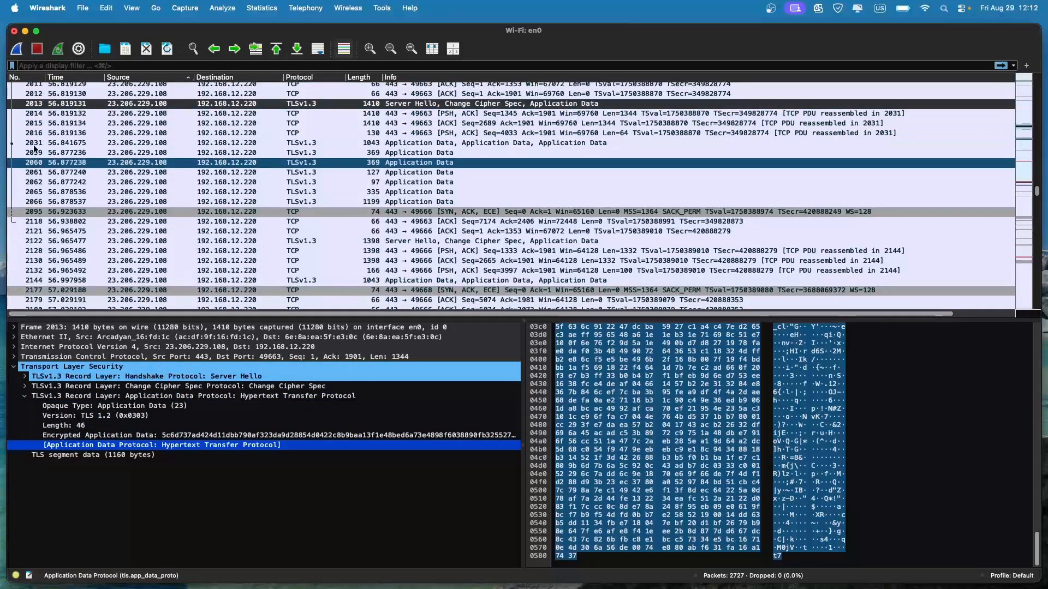
scroll(34, 147, down, 2)
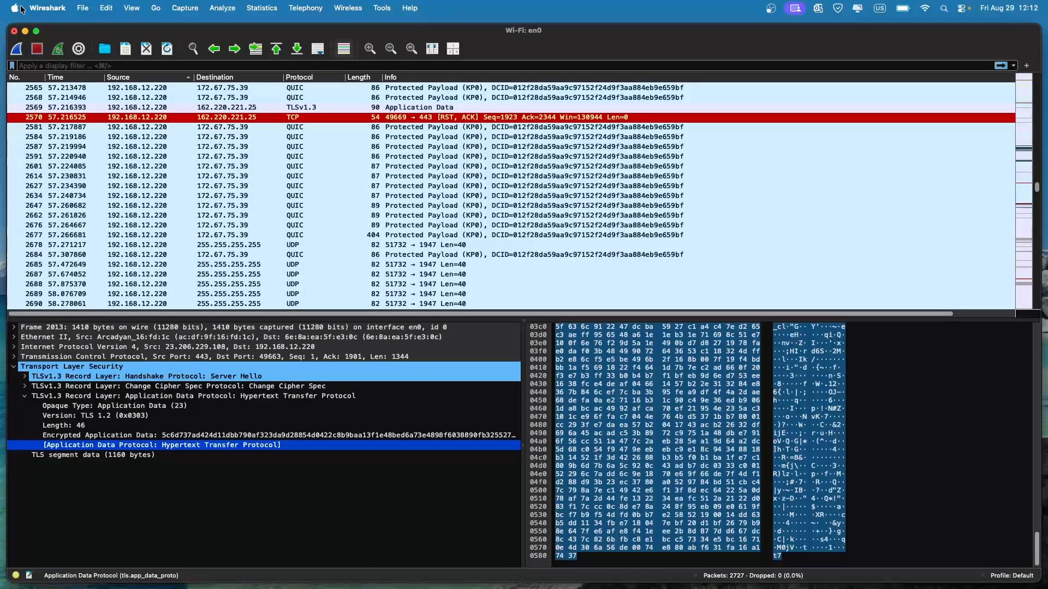
Open the capture file cap3.pcap from the Downloads folder, continuing without saving the captured Wi-Fi packets
click(83, 9)
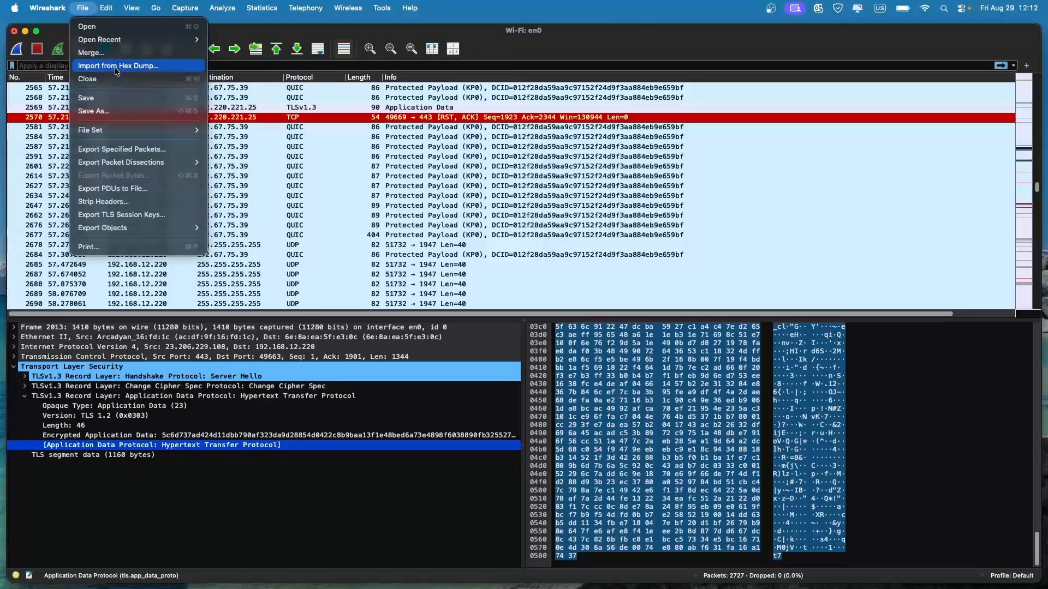
click(131, 30)
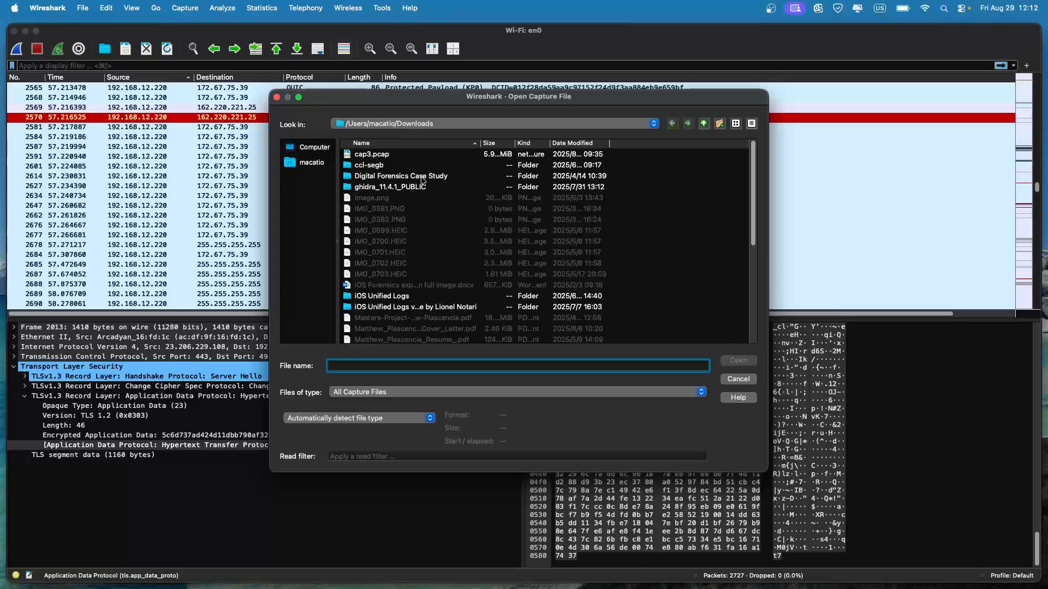
click(391, 155)
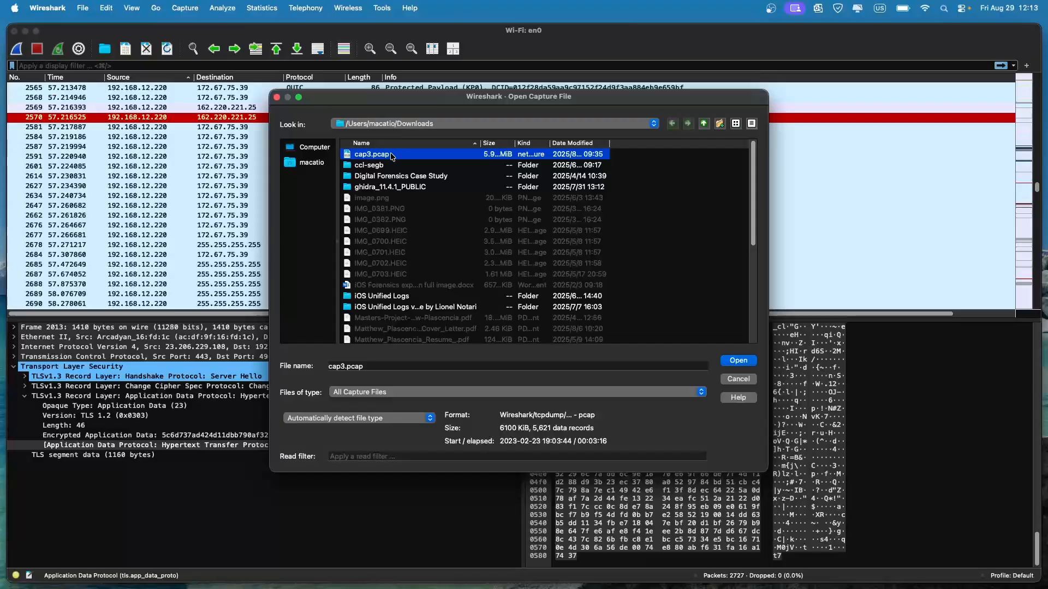
click(391, 155)
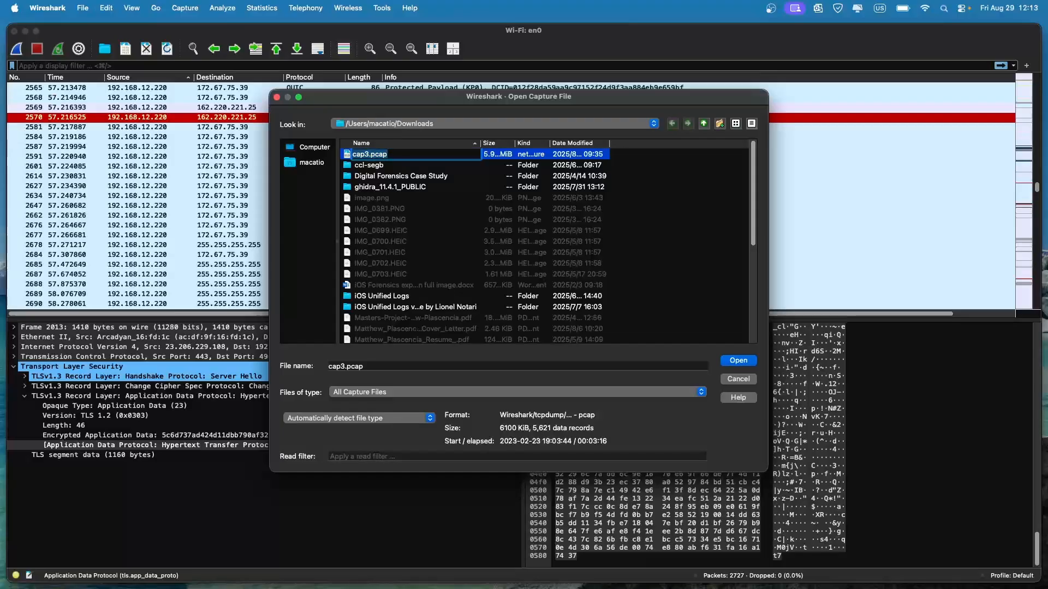
click(492, 157)
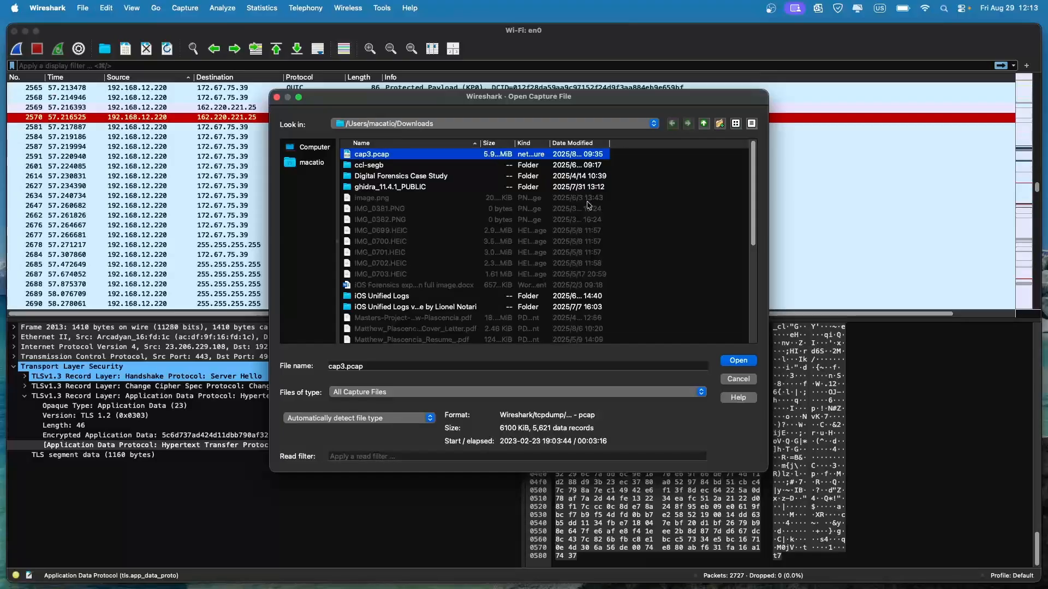
click(743, 360)
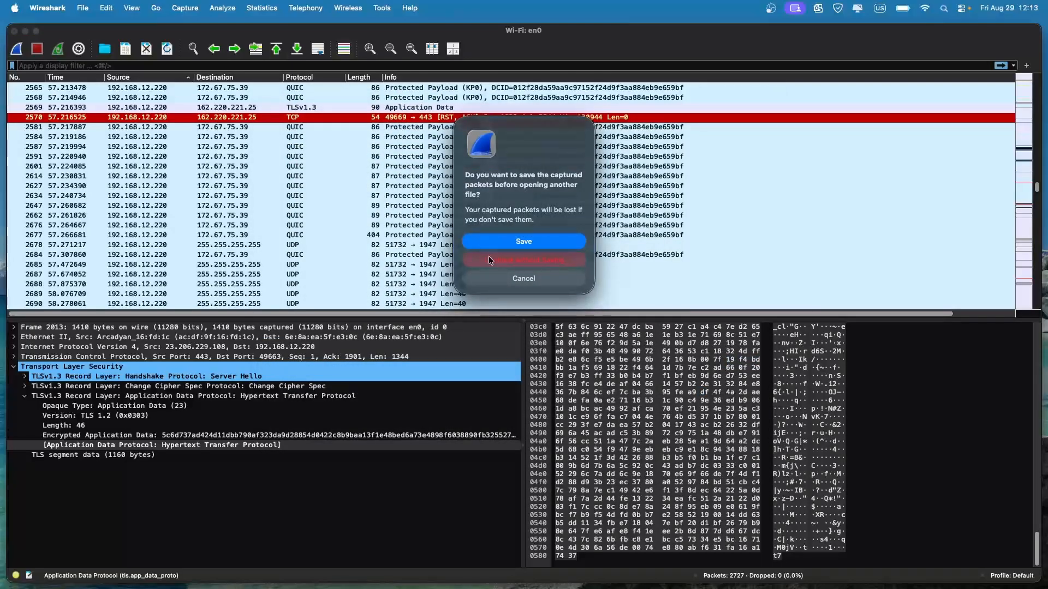
click(503, 259)
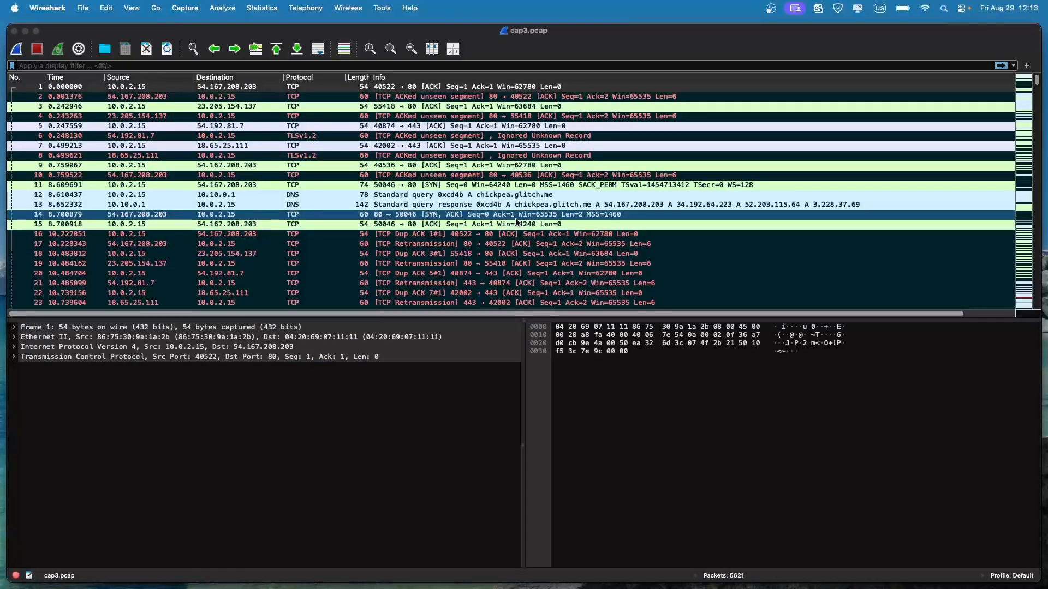
Show the details of packet 31, the HTTP Continuation, and expand its Hypertext Transfer Protocol and Data sections
scroll(515, 218, down, 7)
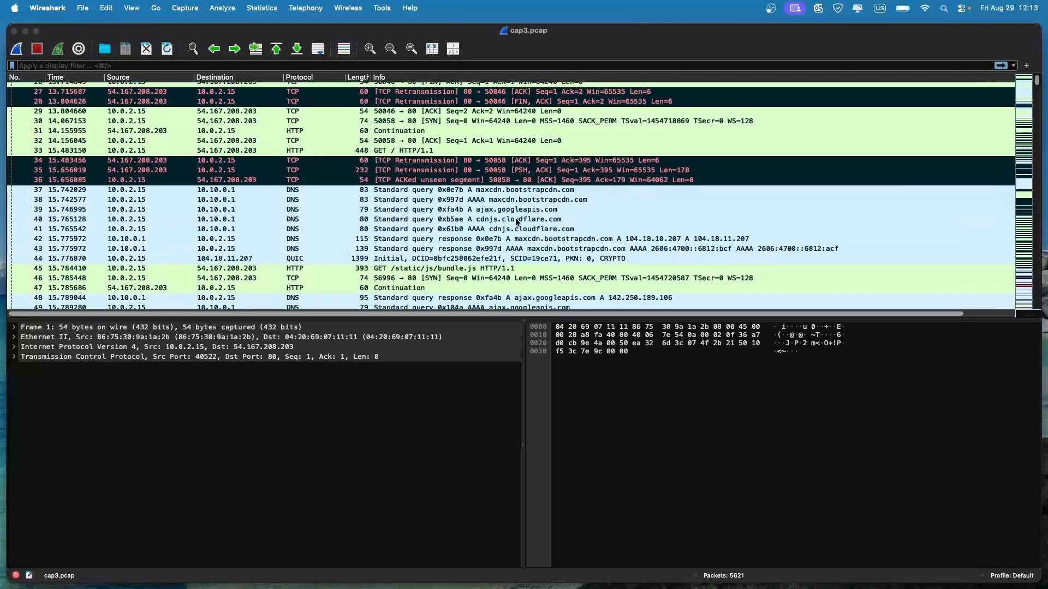
click(463, 178)
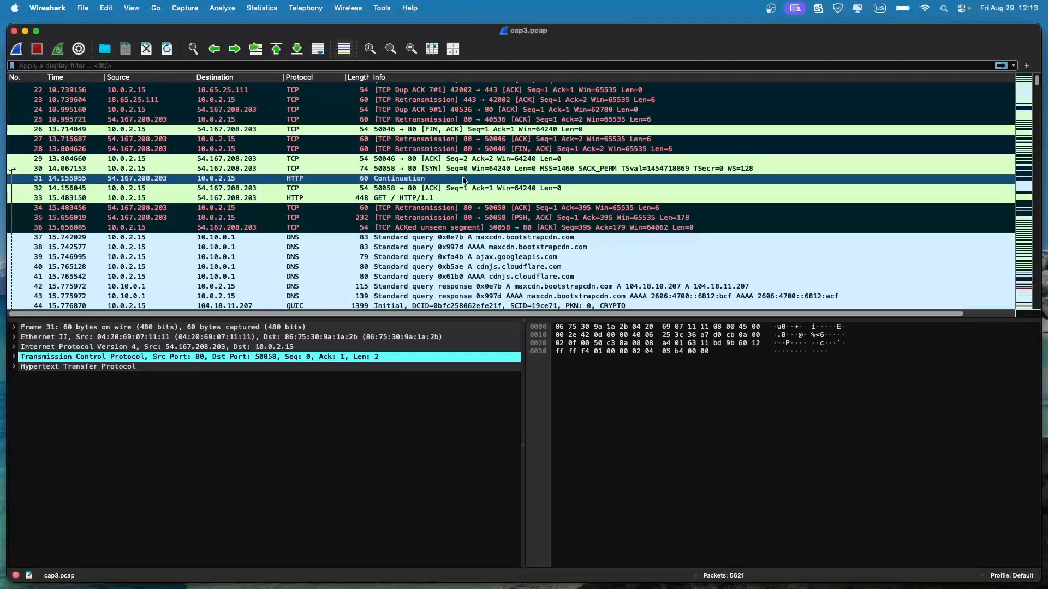
click(14, 366)
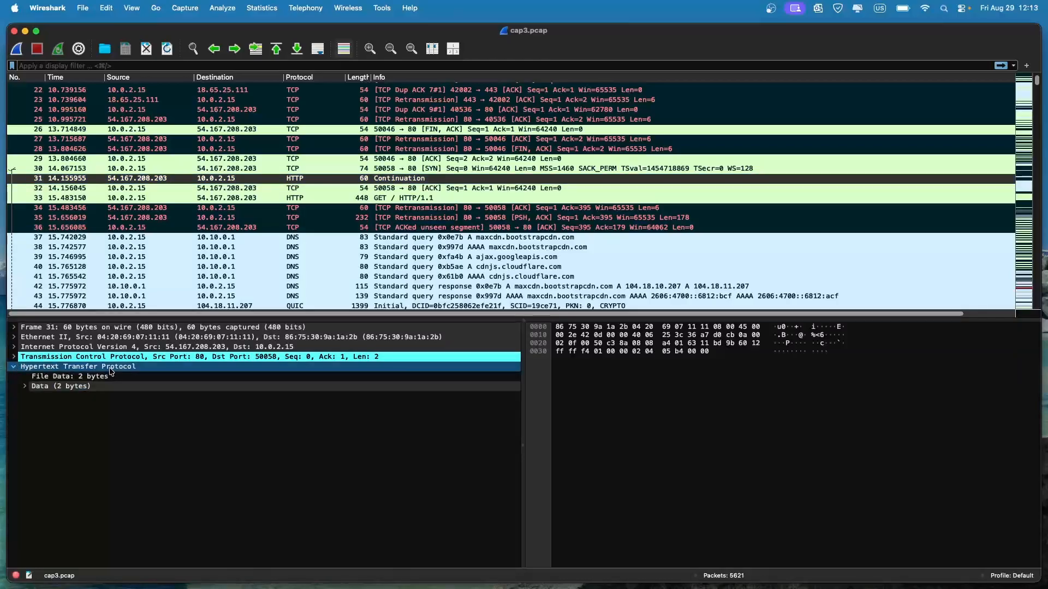
click(25, 387)
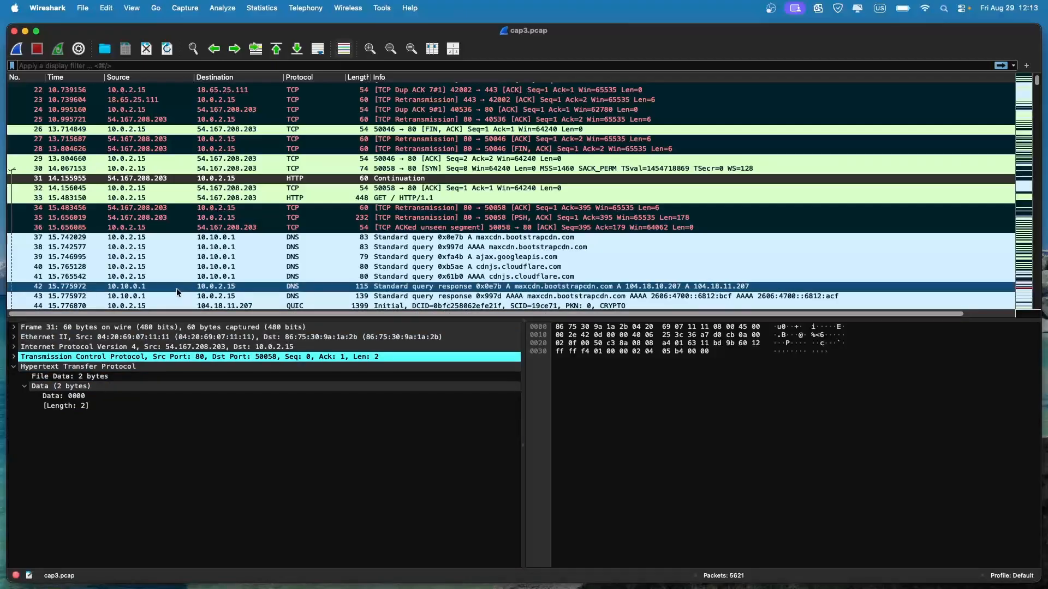
Show the details of packet 45, the HTTP GET request for /static/js/bundle.js, and inspect its HTTP headers
scroll(282, 222, down, 1)
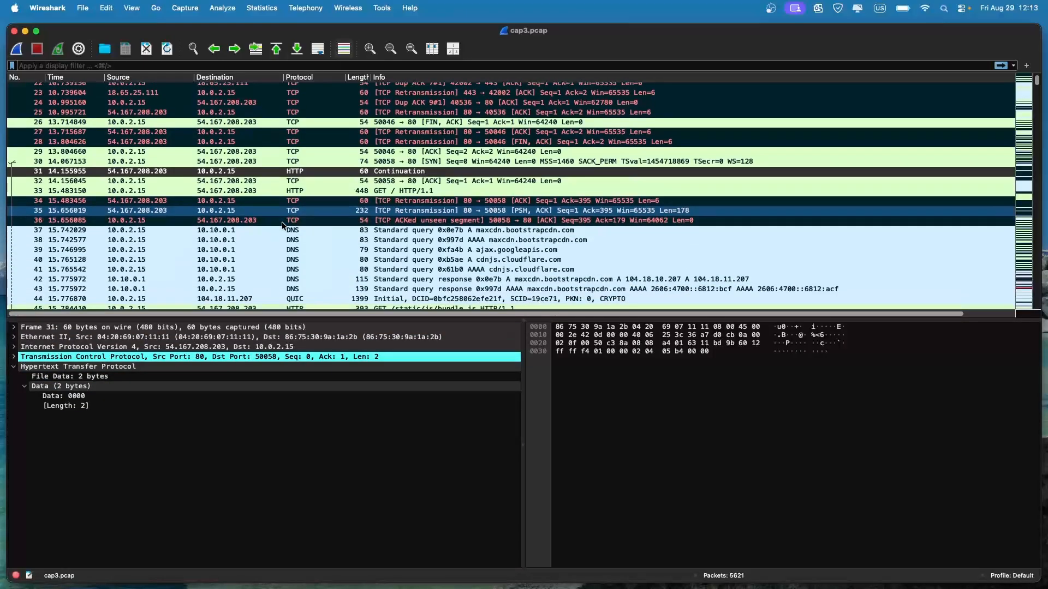
scroll(282, 221, down, 5)
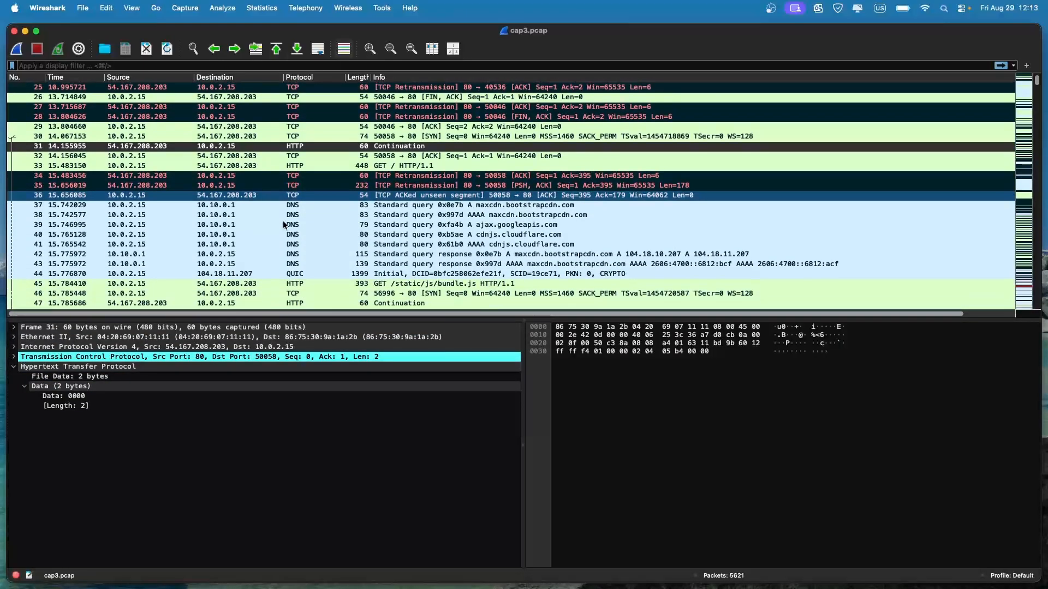
scroll(283, 225, down, 2)
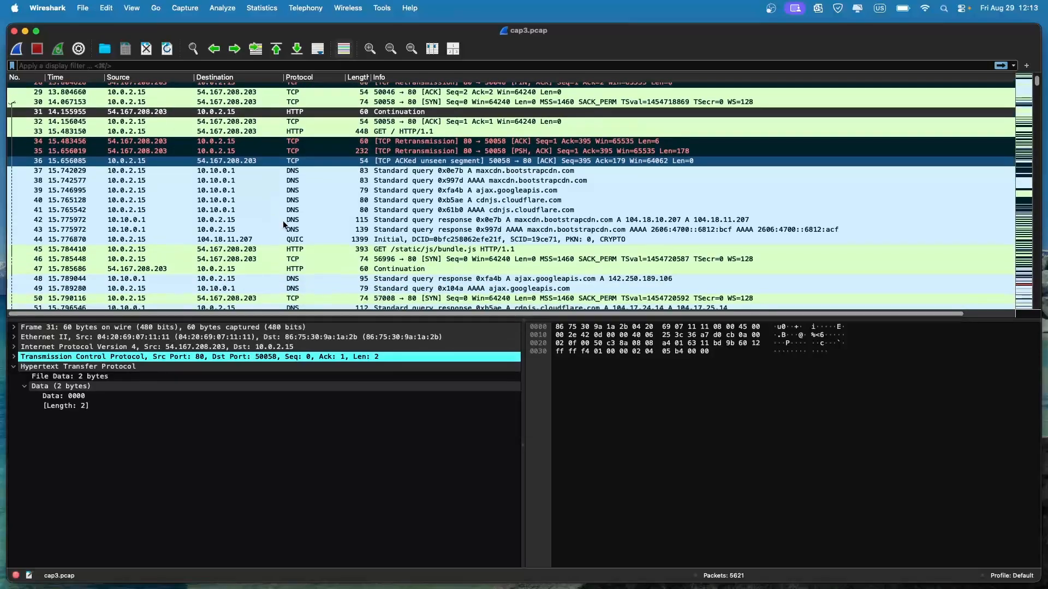
click(414, 250)
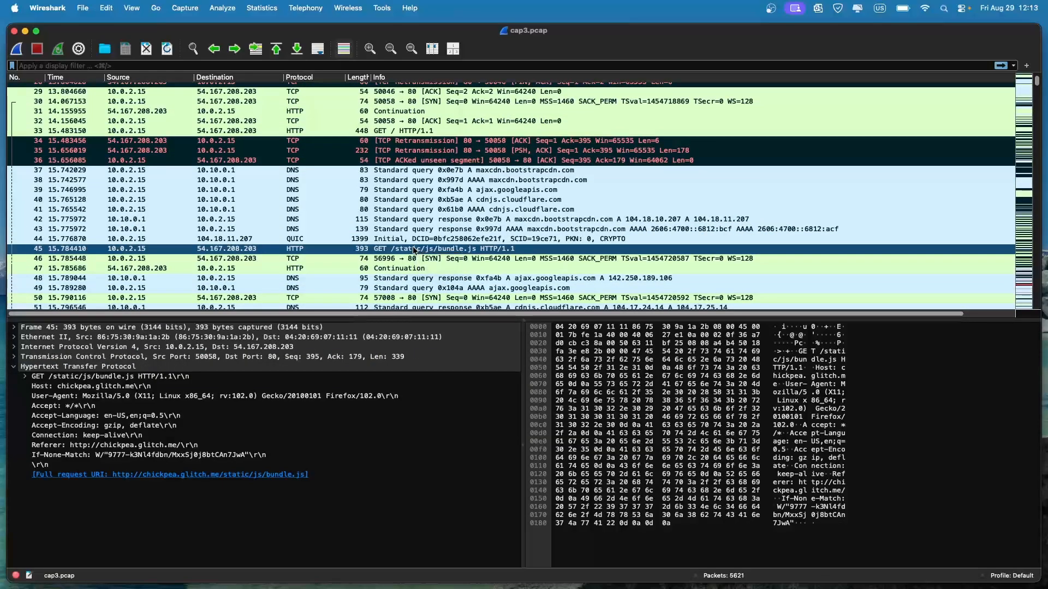
click(350, 368)
click(335, 425)
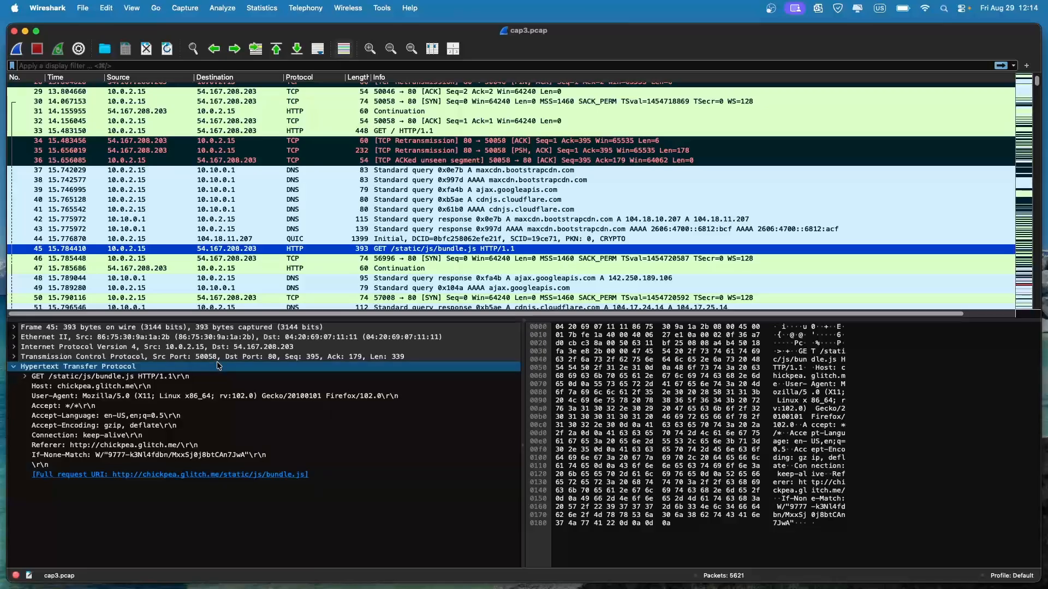
Expand the Frame section of packet 45 to inspect its arrival time, lengths and coloring rule
click(192, 338)
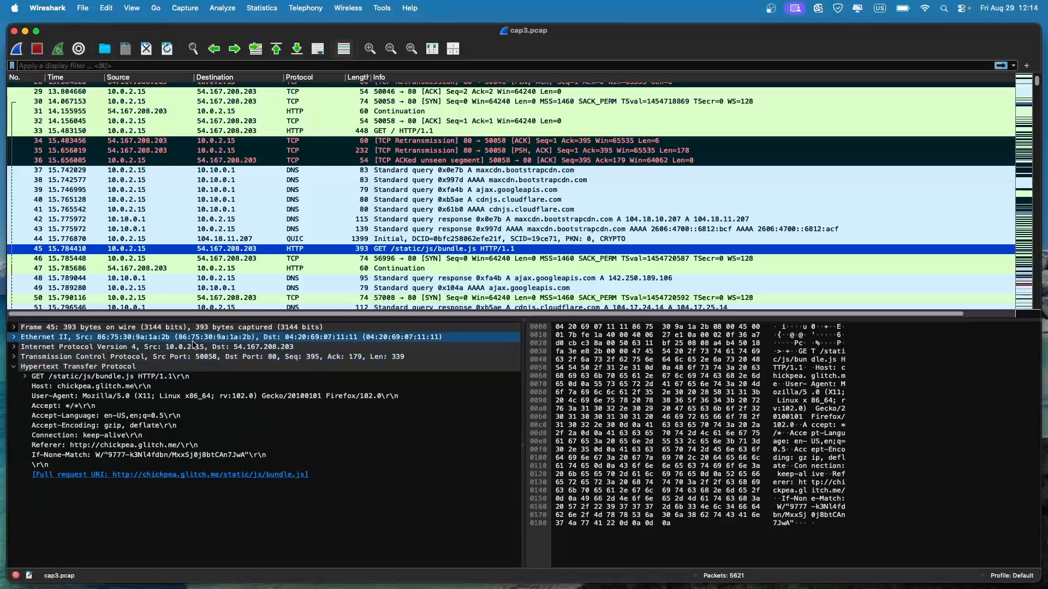
click(87, 328)
click(14, 328)
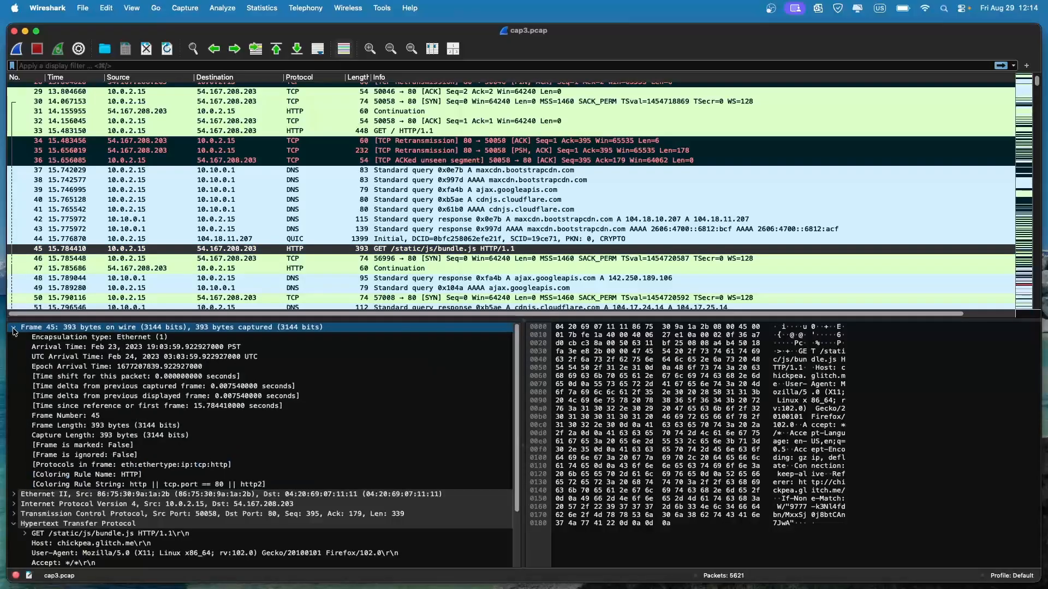
click(49, 347)
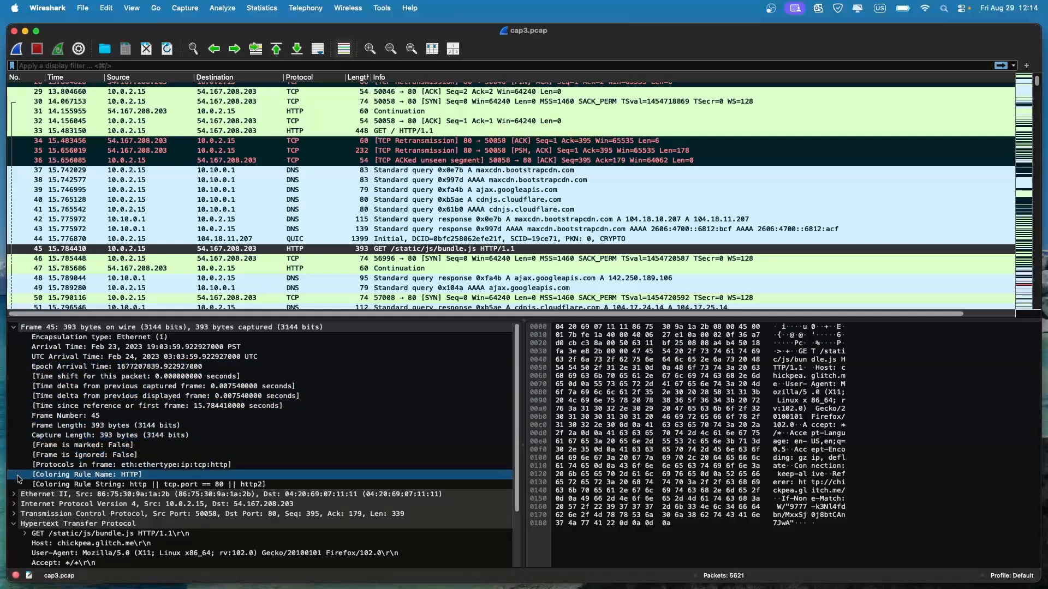
Expand the Ethernet II section of packet 45 to inspect the source and destination MAC addresses
click(15, 494)
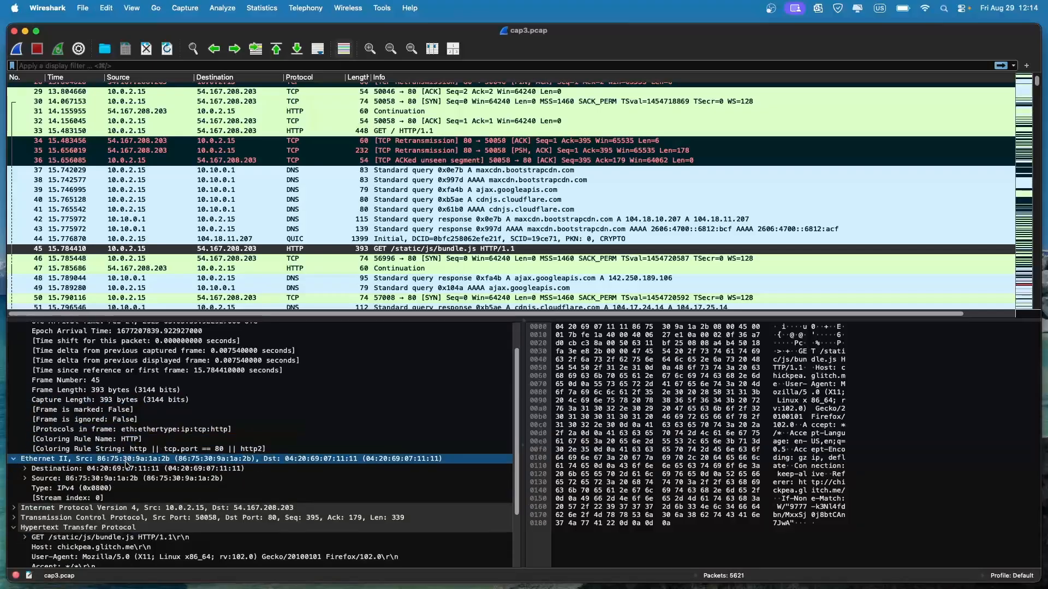
scroll(127, 465, down, 2)
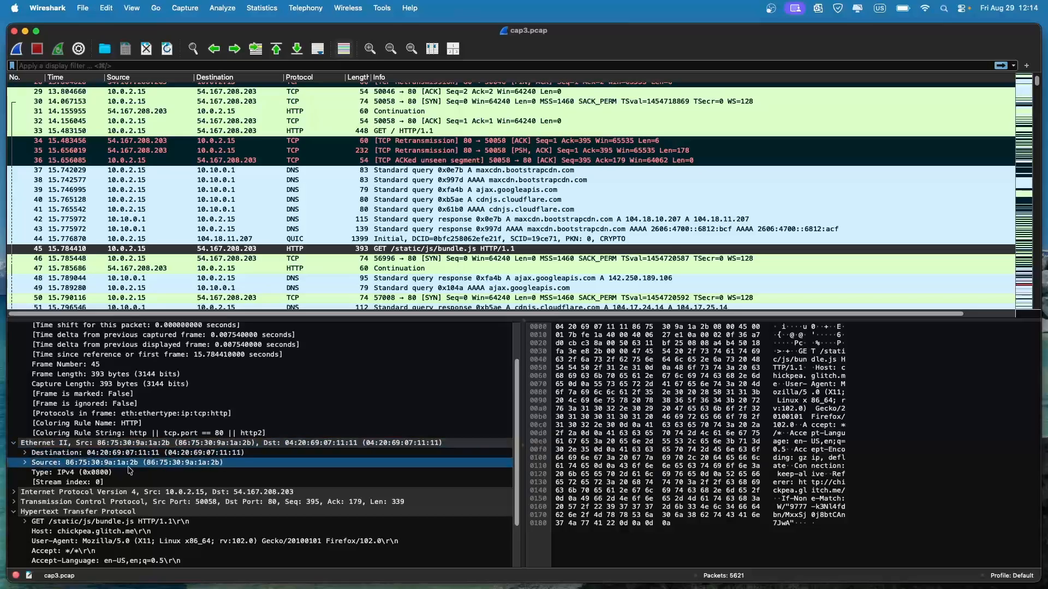
scroll(130, 469, down, 2)
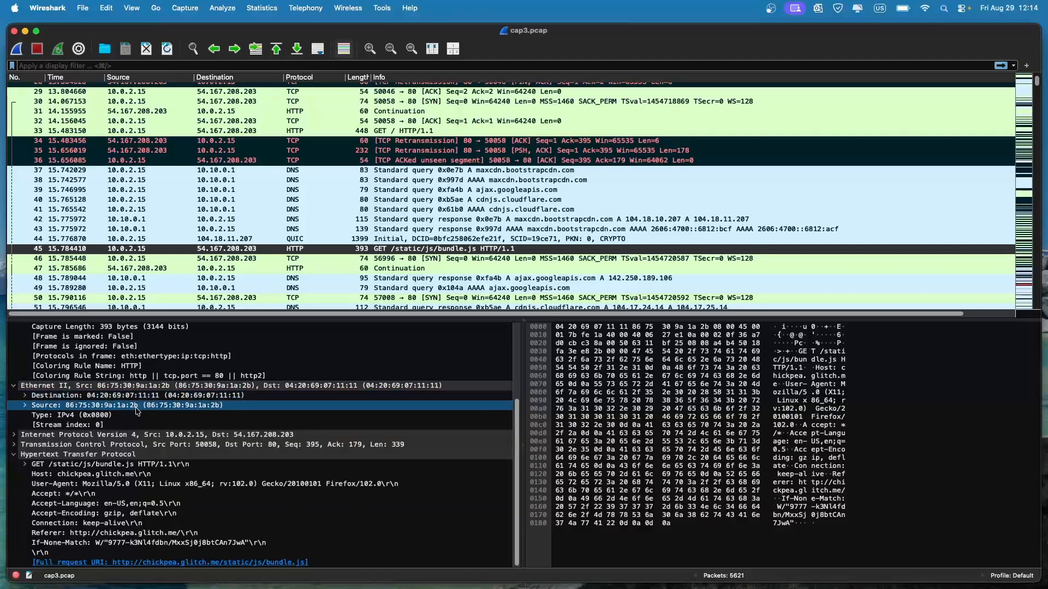
Expand the Internet Protocol Version 4 section of packet 45 and inspect its header fields, including Time to Live
click(15, 435)
scroll(79, 428, down, 3)
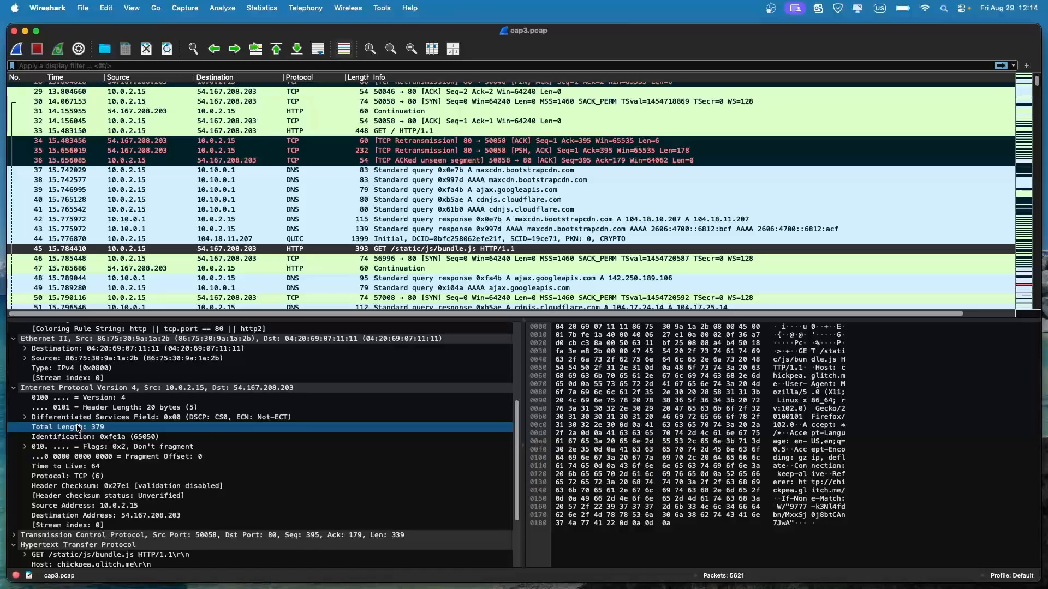
scroll(192, 386, down, 5)
click(193, 376)
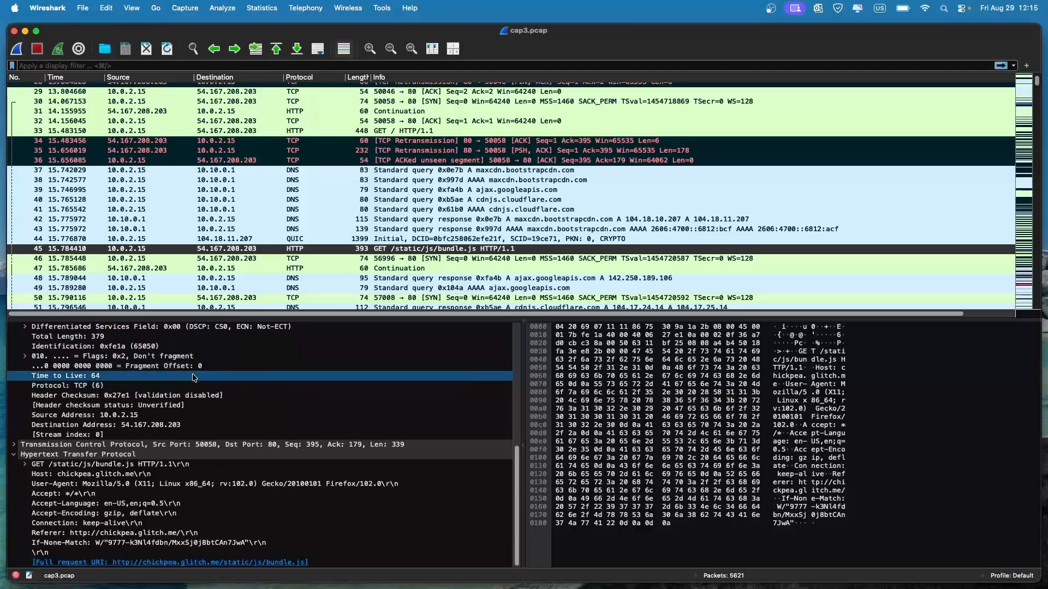
Expand the Transmission Control Protocol section of packet 45 to inspect its ports, sequence and acknowledgment numbers
click(15, 445)
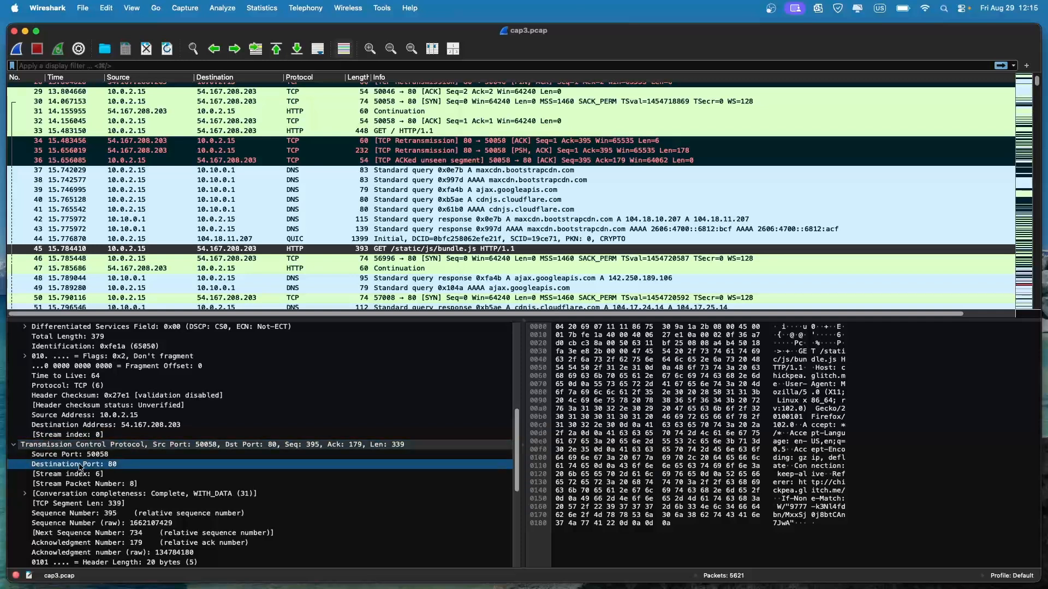
scroll(97, 473, down, 5)
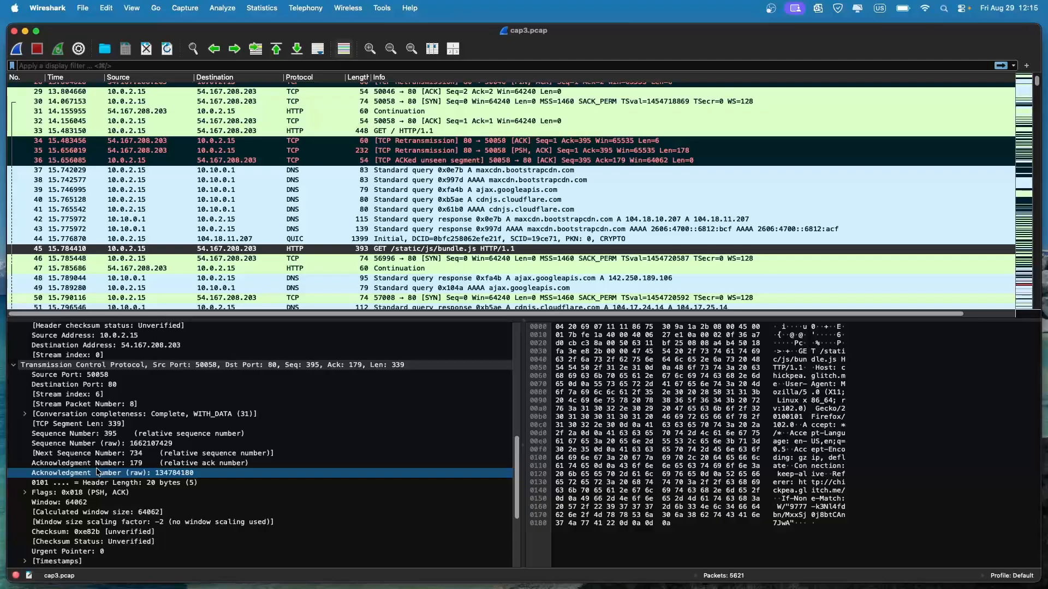
scroll(97, 473, down, 5)
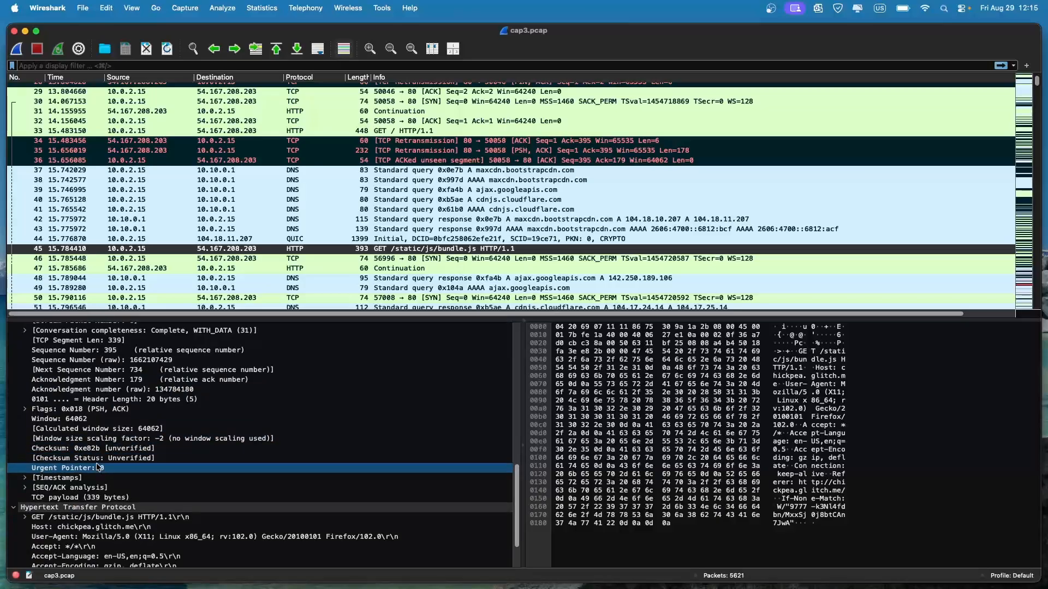
Expand the Flags and Timestamps entries within packet 45's Transmission Control Protocol section
scroll(125, 380, up, 3)
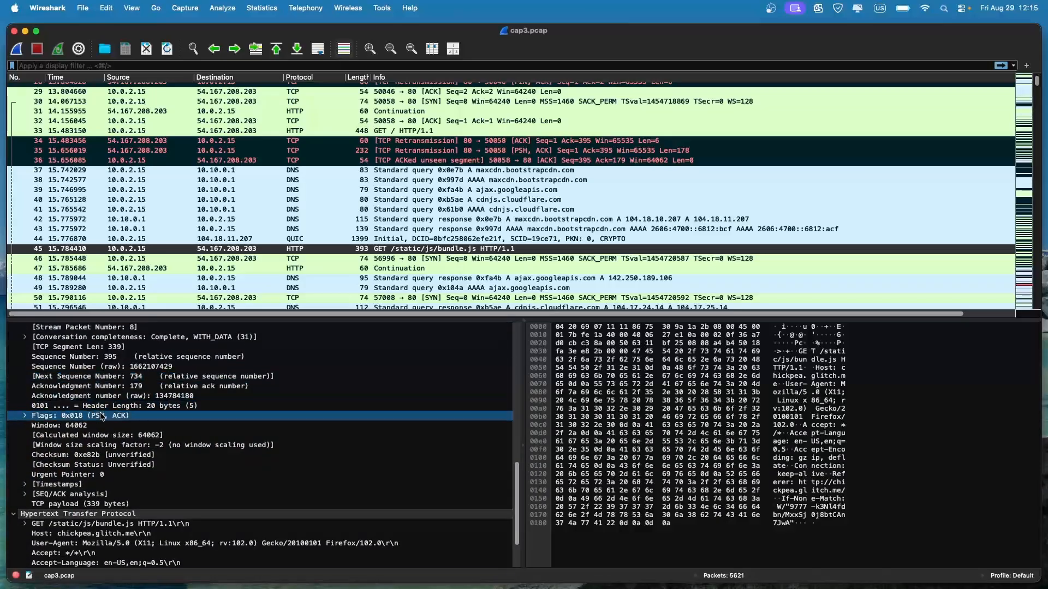
click(25, 416)
scroll(80, 415, down, 1)
scroll(80, 415, down, 5)
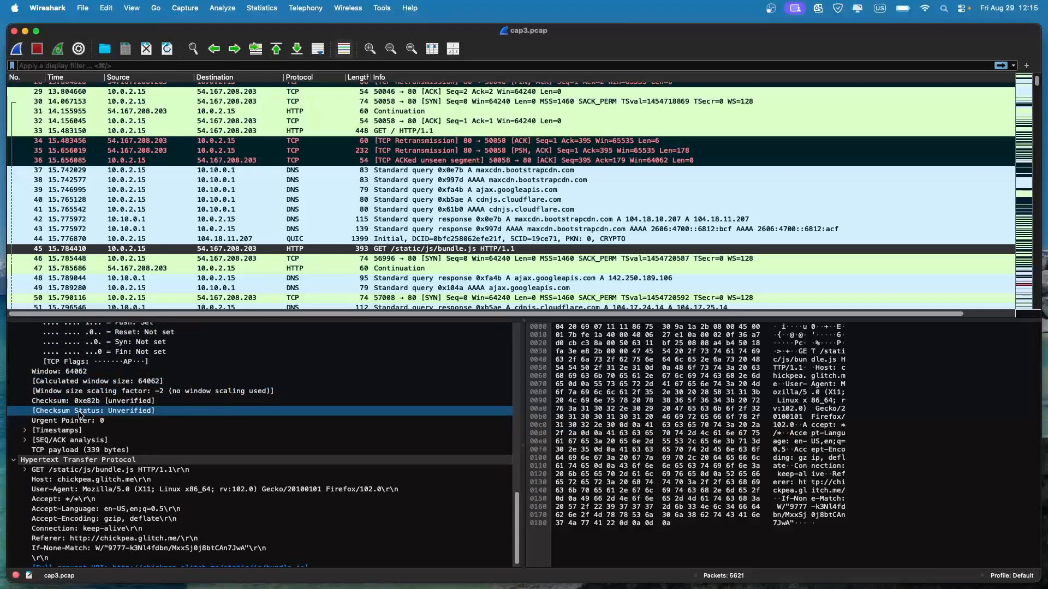
click(24, 430)
scroll(26, 435, down, 1)
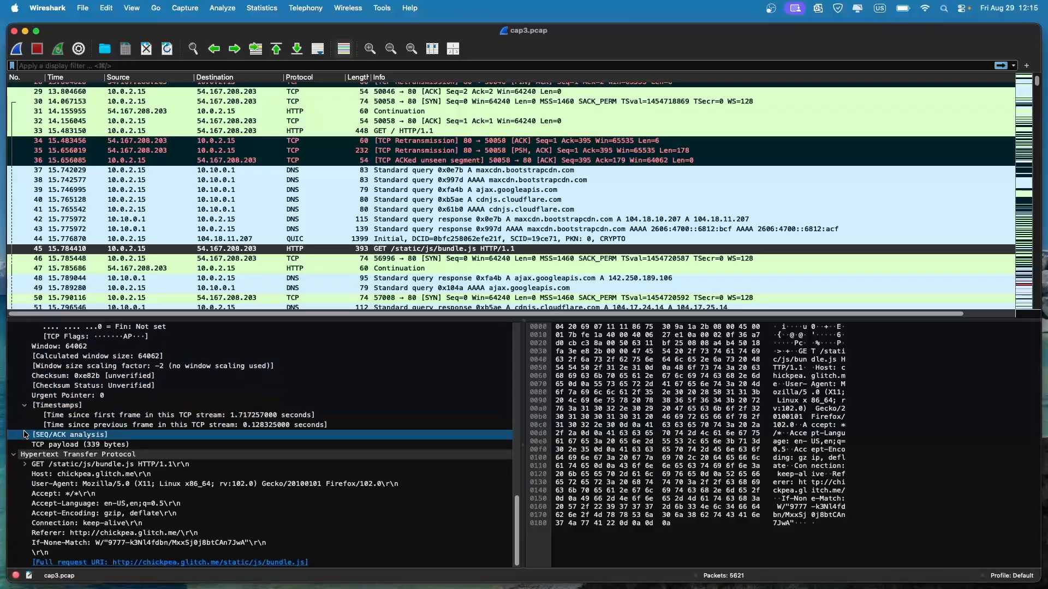
Expand the SEQ/ACK analysis entry in packet 45's Transmission Control Protocol section and inspect its fields
click(25, 435)
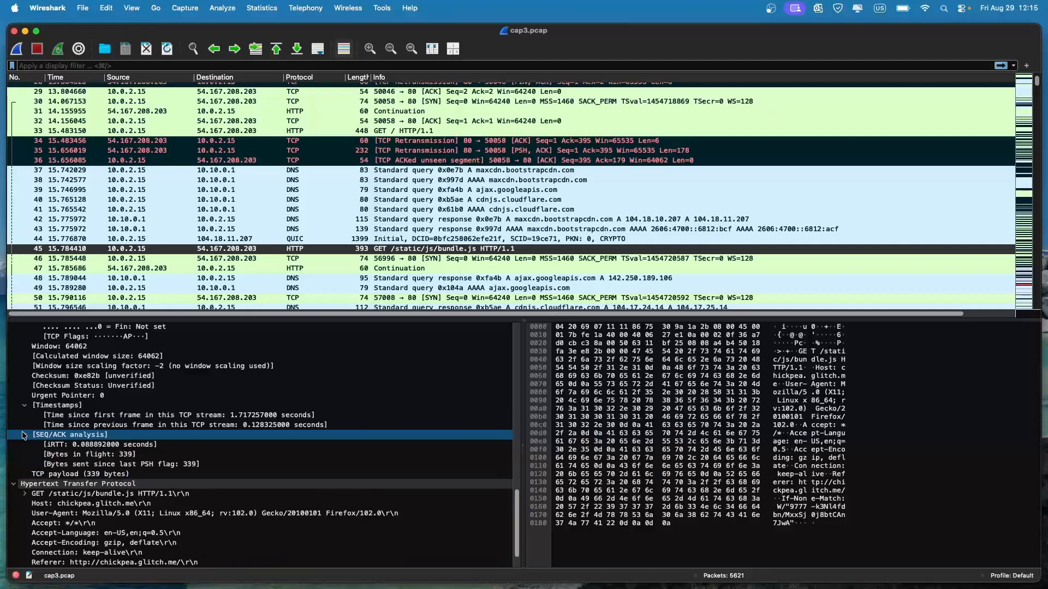
scroll(32, 433, down, 1)
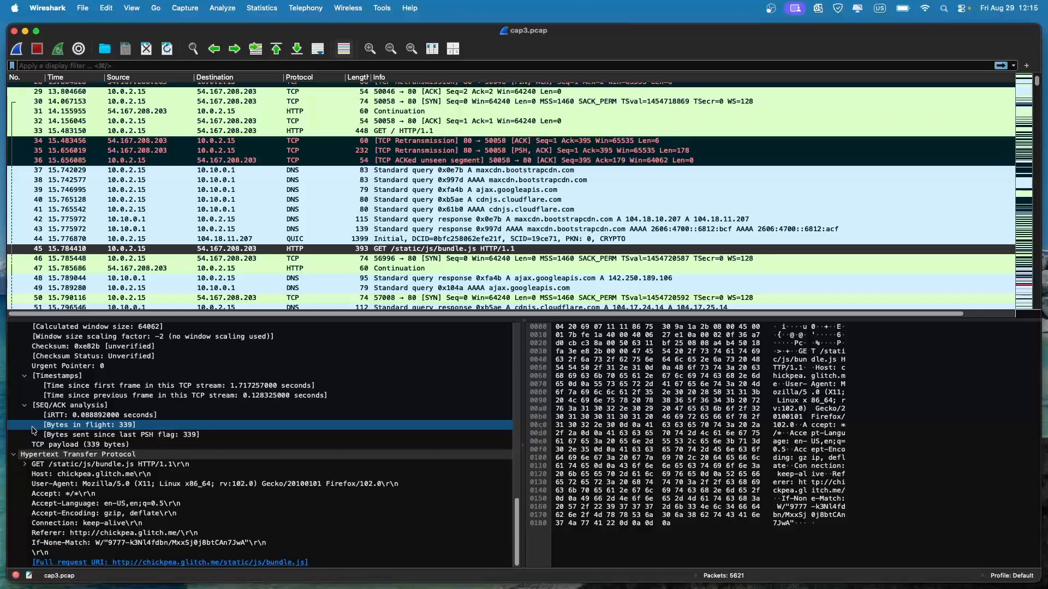
Select the Host, User-Agent and Accept-Encoding headers in packet 45's Hypertext Transfer Protocol section to match them with their raw bytes
click(60, 484)
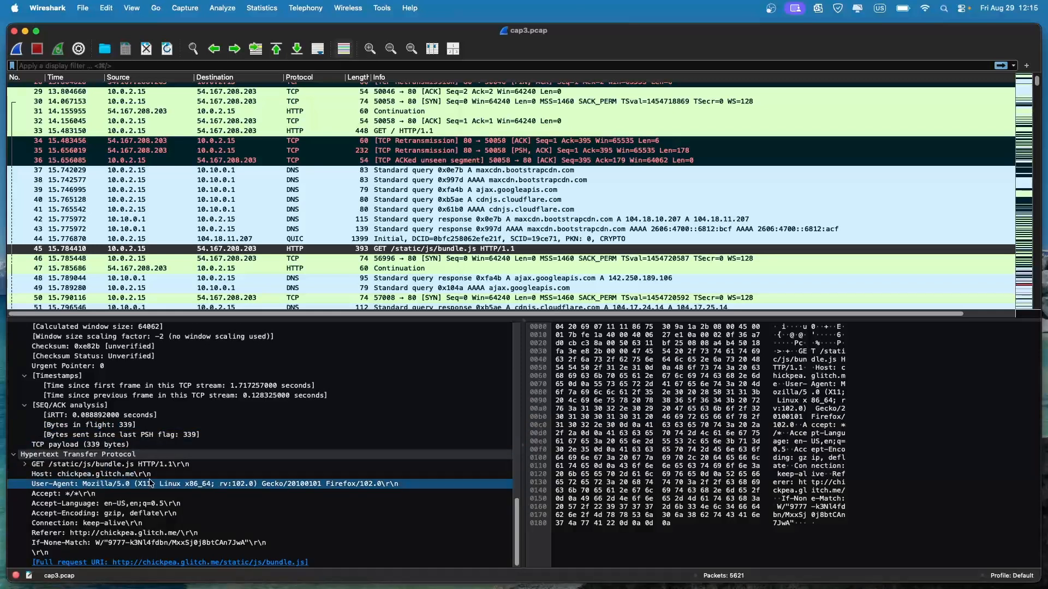
click(477, 416)
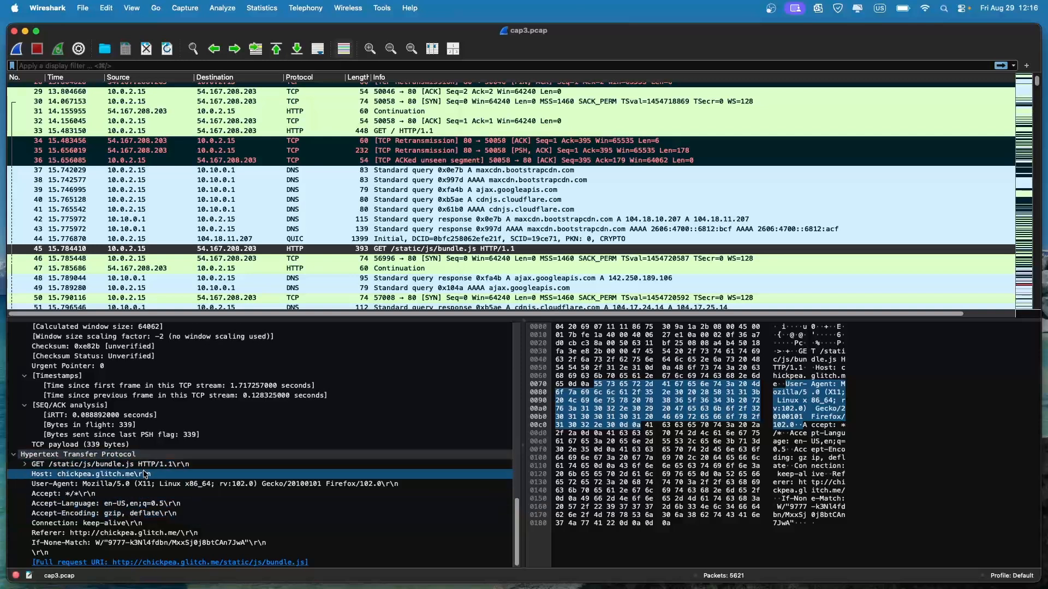
click(128, 474)
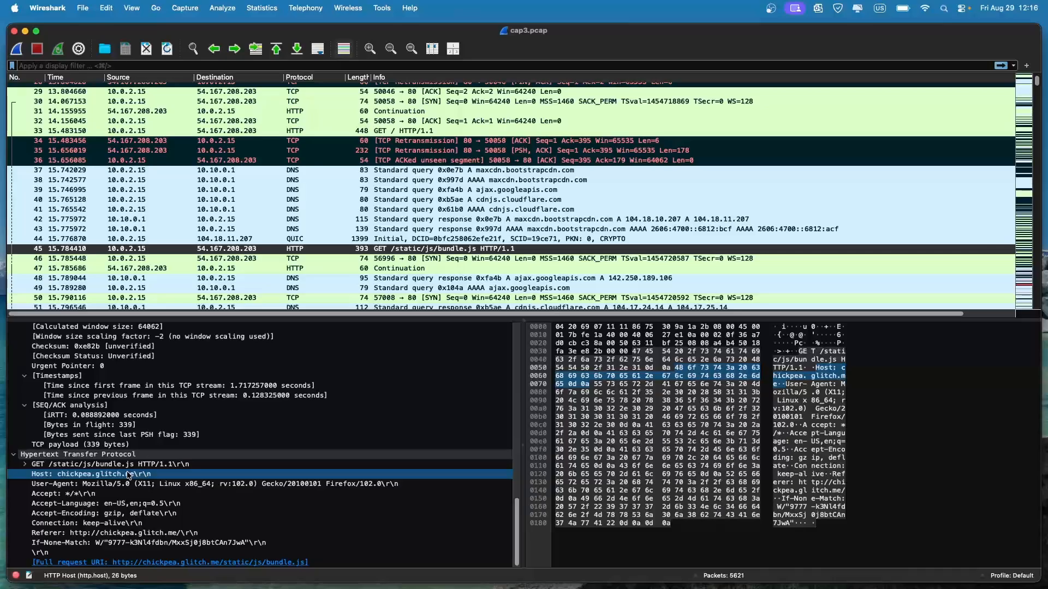
shift+click(98, 484)
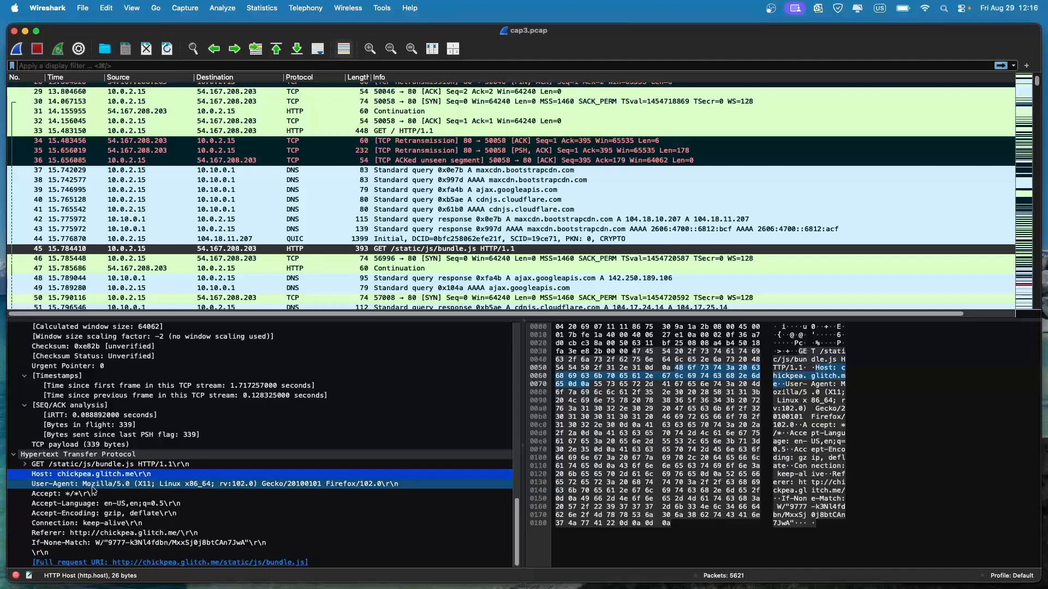
click(96, 487)
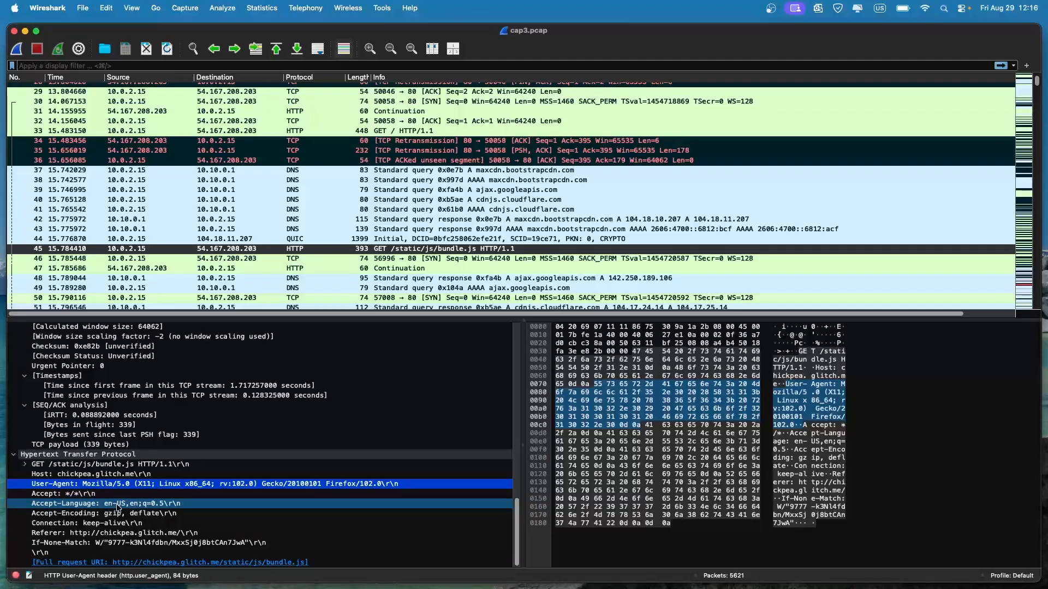
click(143, 514)
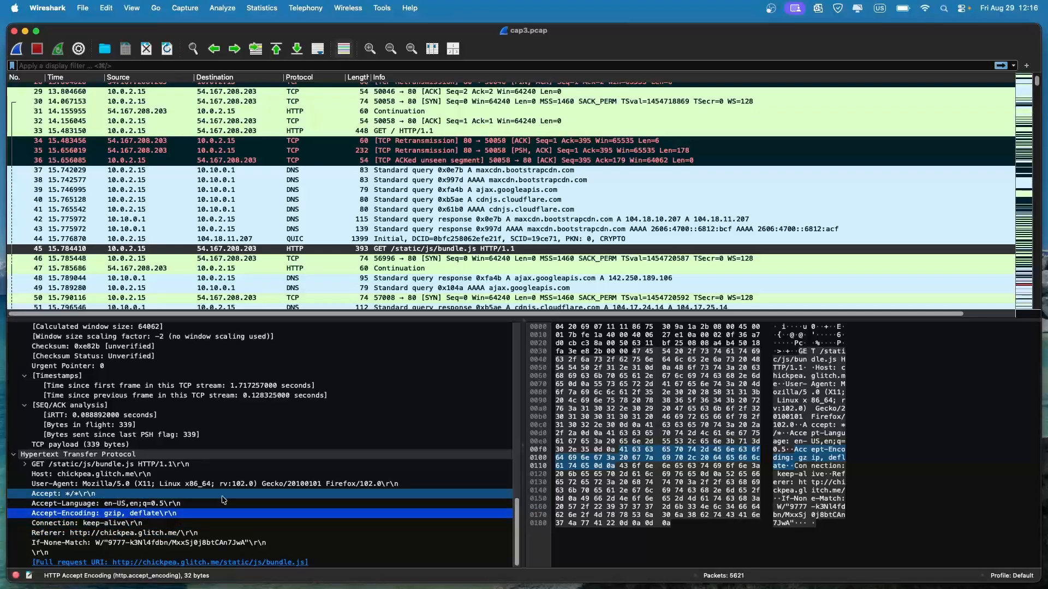
Select TCP SYN packet 46 and TCP ACK packet 68 to compare their flags
scroll(366, 298, down, 2)
scroll(366, 298, down, 5)
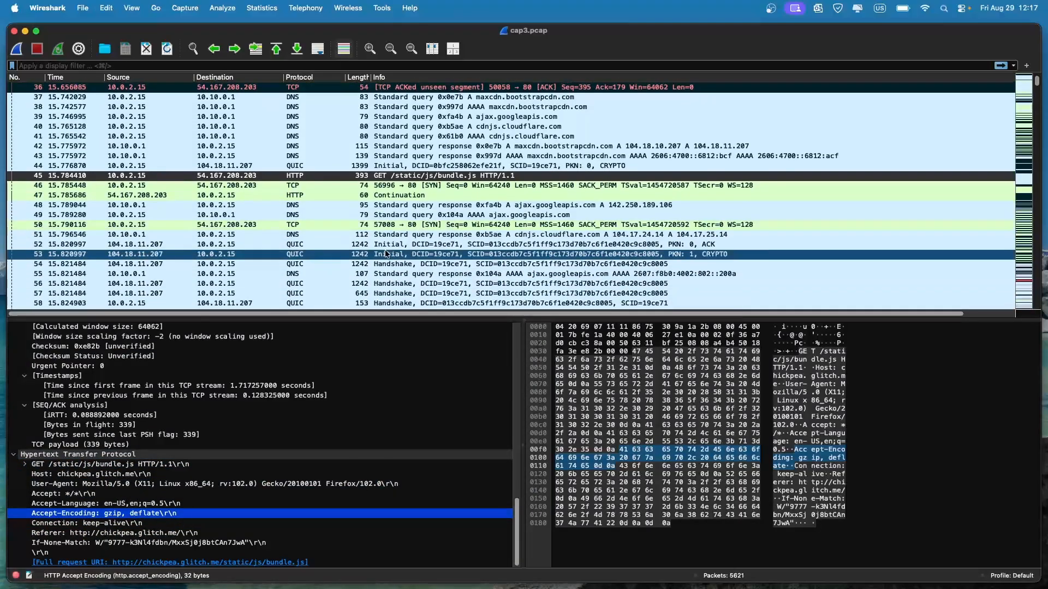
click(420, 185)
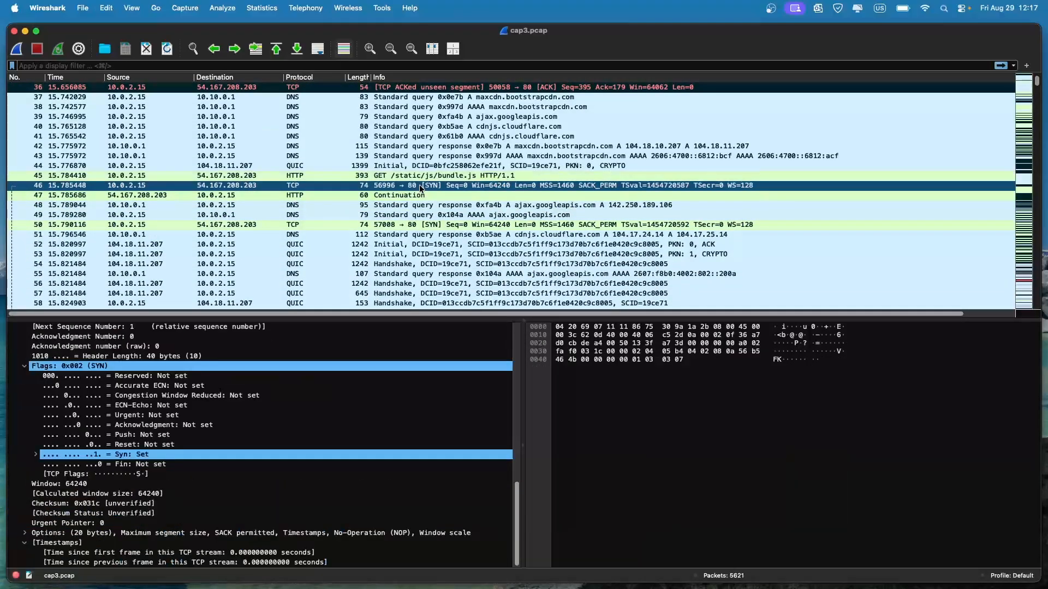
scroll(419, 194, down, 8)
scroll(418, 192, down, 16)
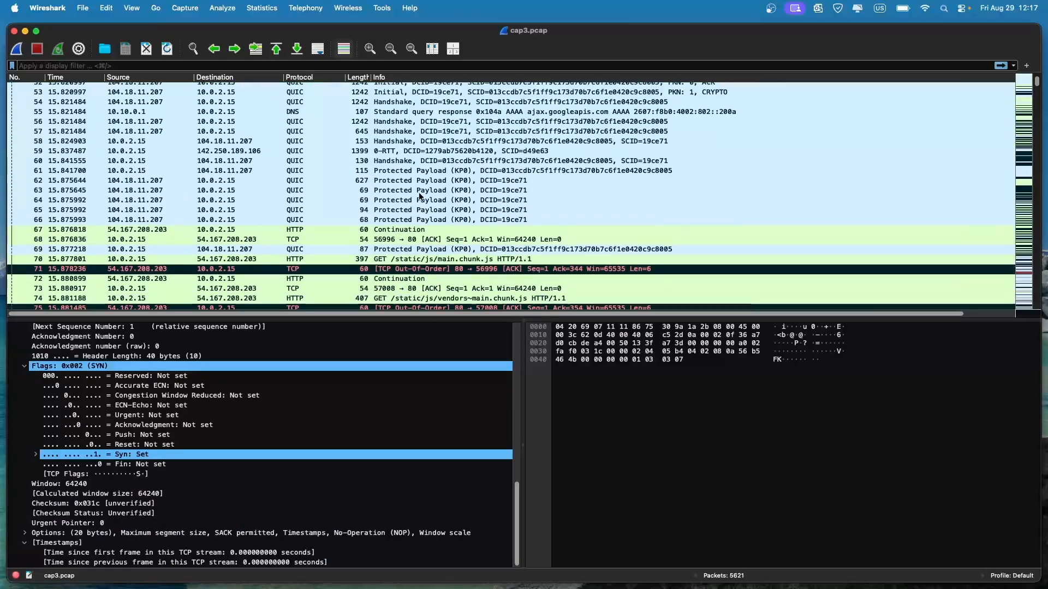
click(428, 161)
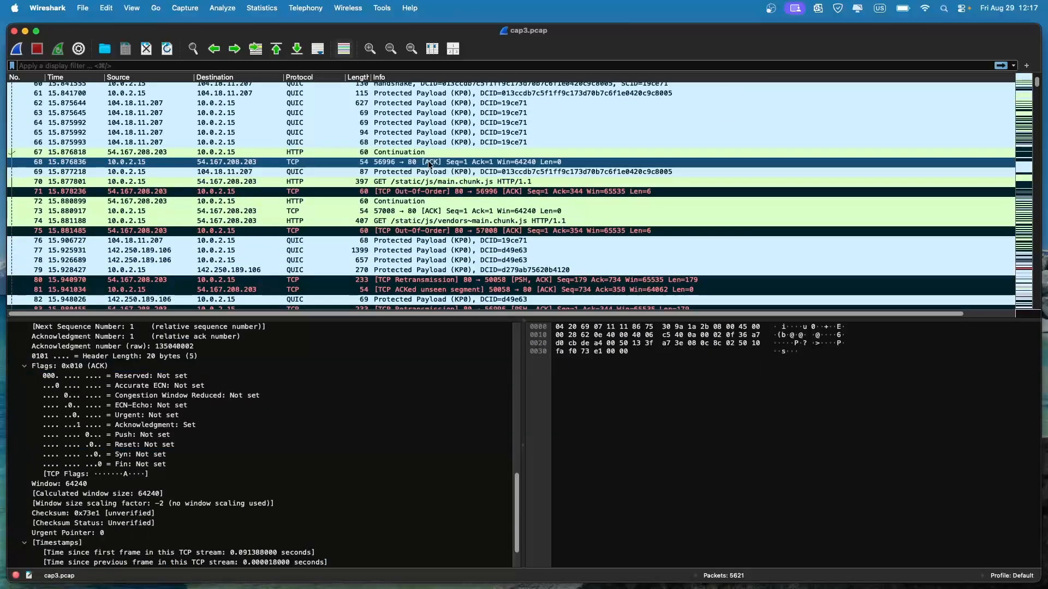
Select packet 74, the GET request for vendors~main.chunk.js, and inspect its HTTP headers
scroll(423, 209, down, 1)
click(423, 209)
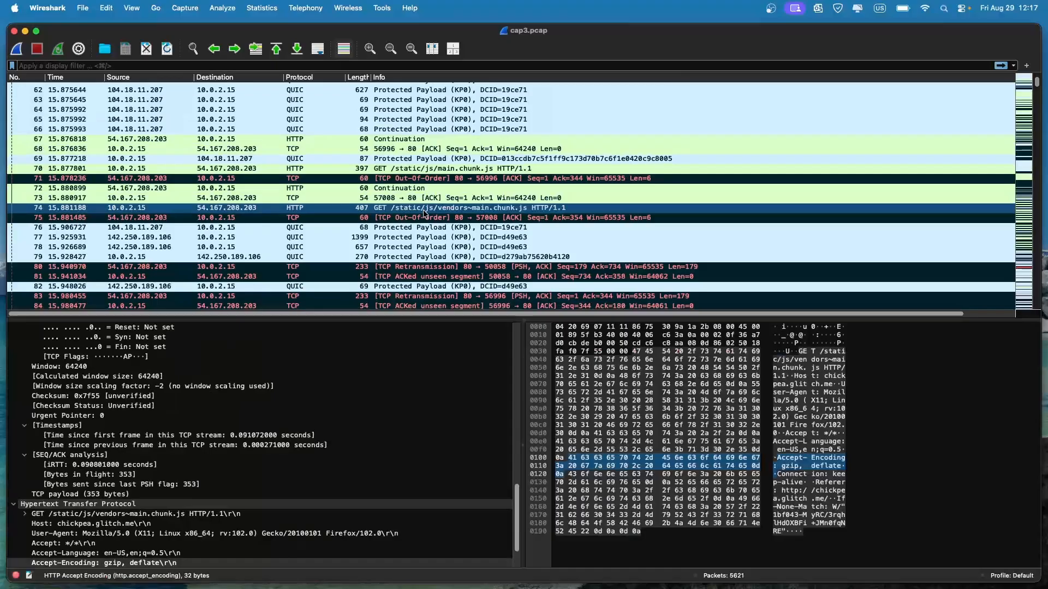
scroll(424, 209, down, 5)
scroll(424, 330, down, 2)
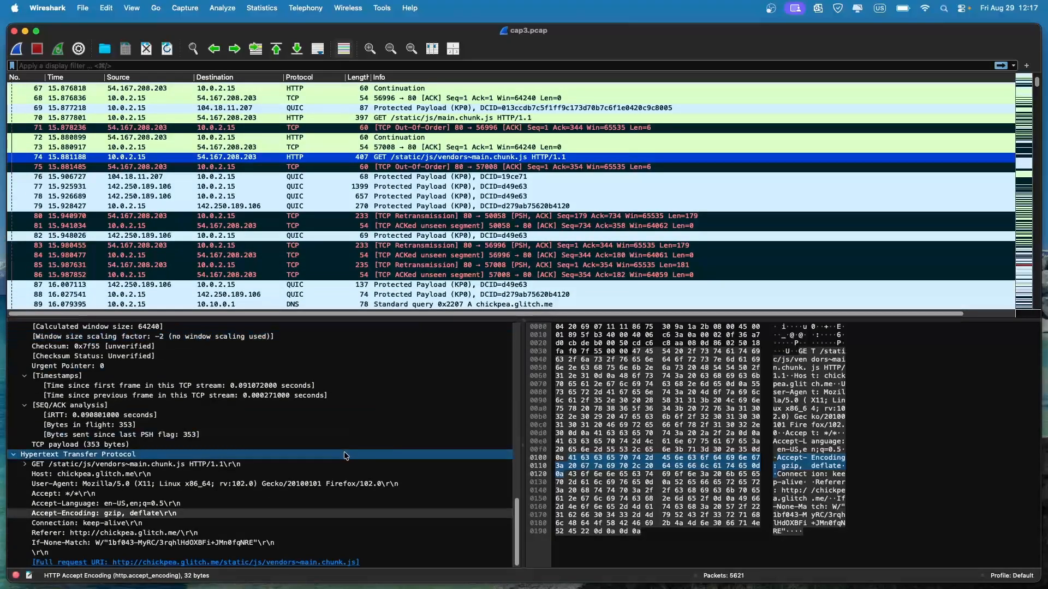
Select HTTP Continuation packets 96 and 92 to inspect their protocol details
scroll(449, 218, down, 8)
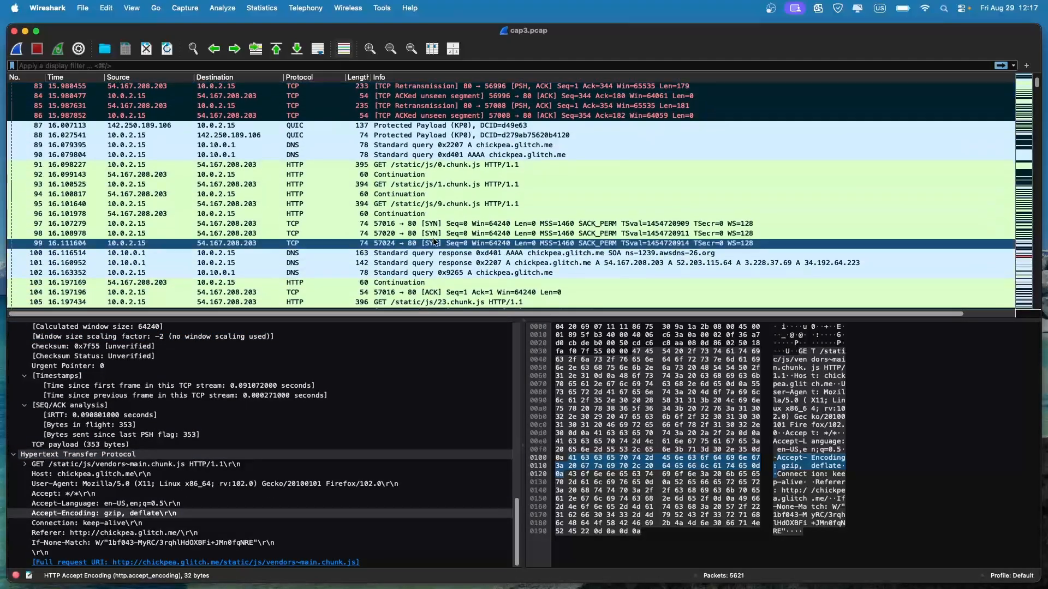
click(449, 223)
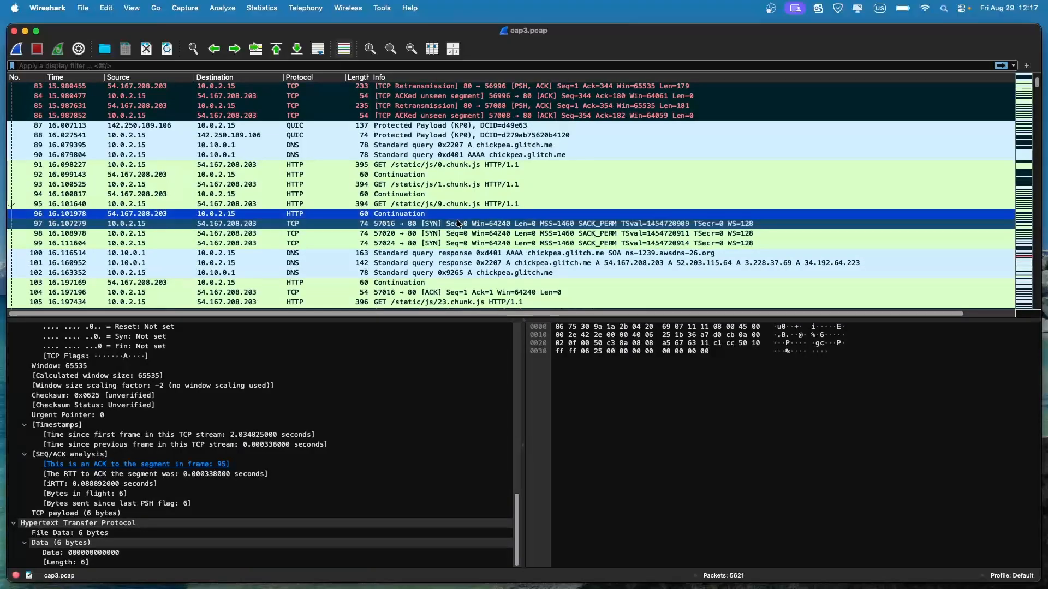
click(472, 174)
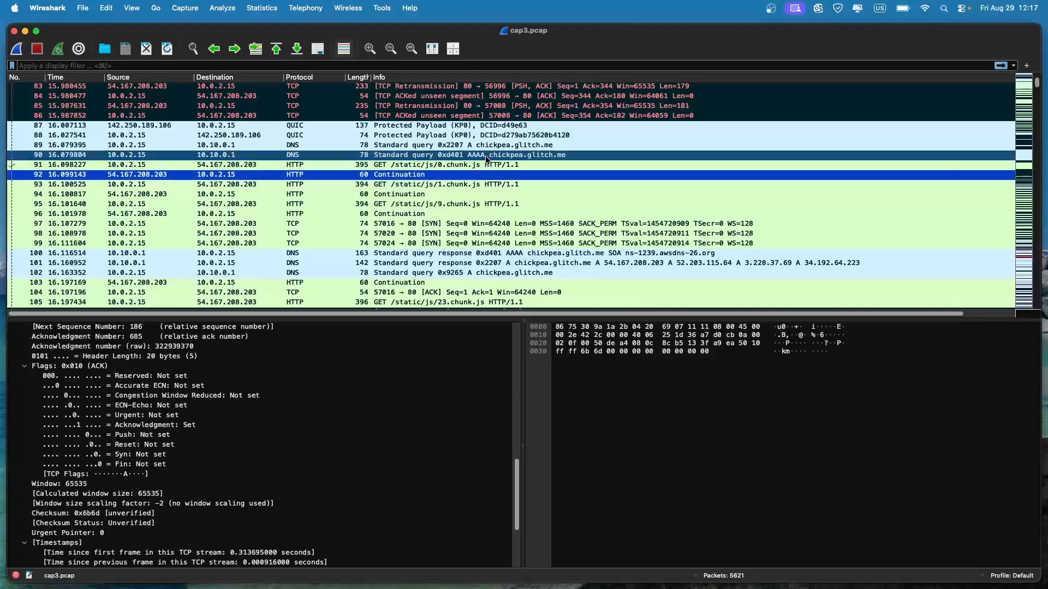
Compare HTTP Continuation packet 107 with packet 109, the GET request for 6.chunk.js
click(450, 224)
scroll(450, 221, down, 4)
click(452, 216)
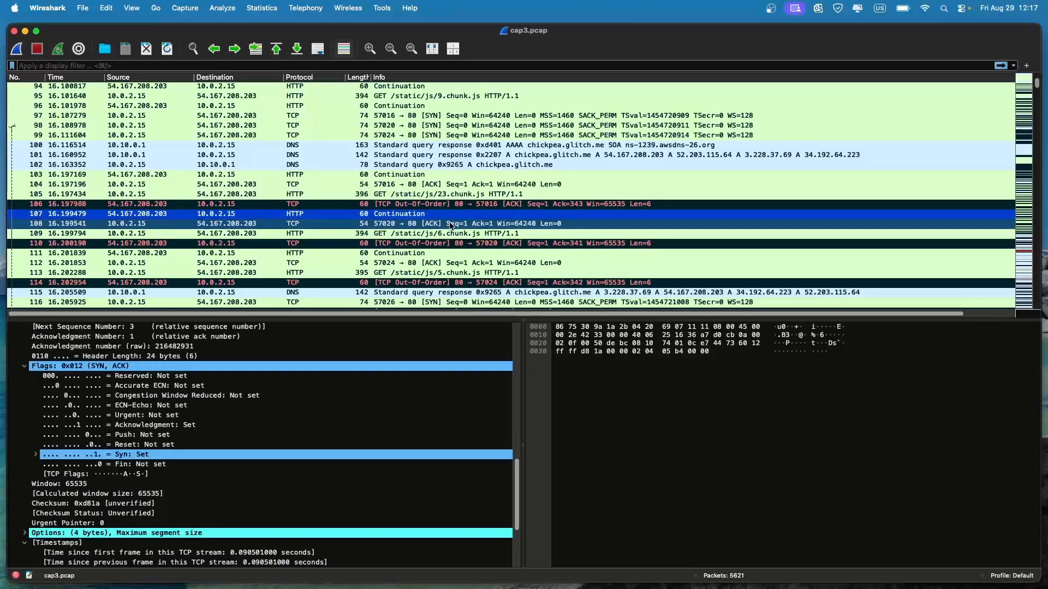
click(445, 229)
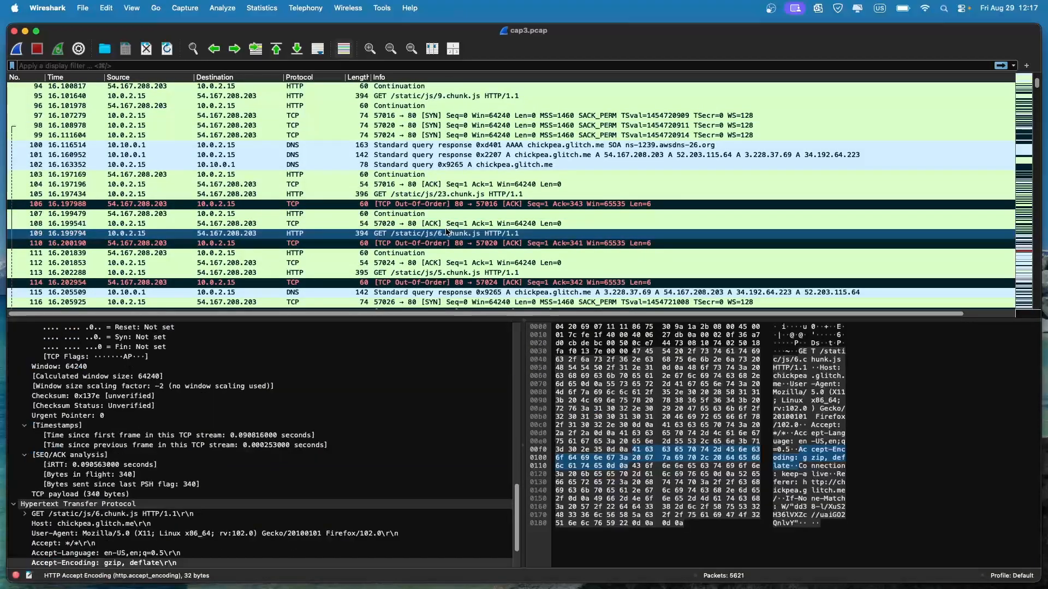
click(460, 213)
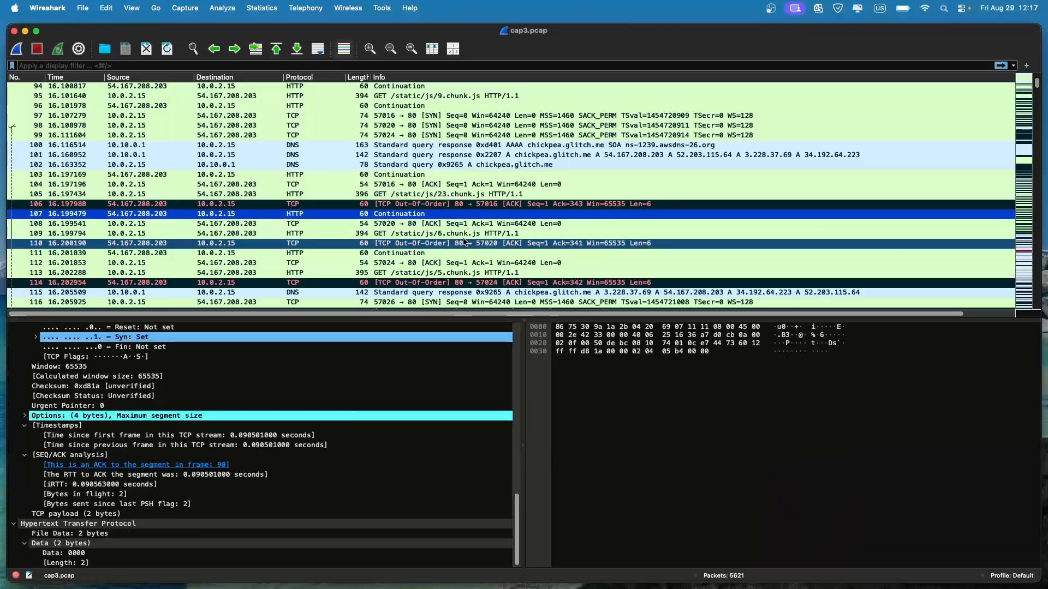
Inspect TCP ACK packet 112 and the GET requests for 5.chunk.js in packet 113 and 16.chunk.js in packet 119
scroll(463, 242, down, 2)
click(463, 241)
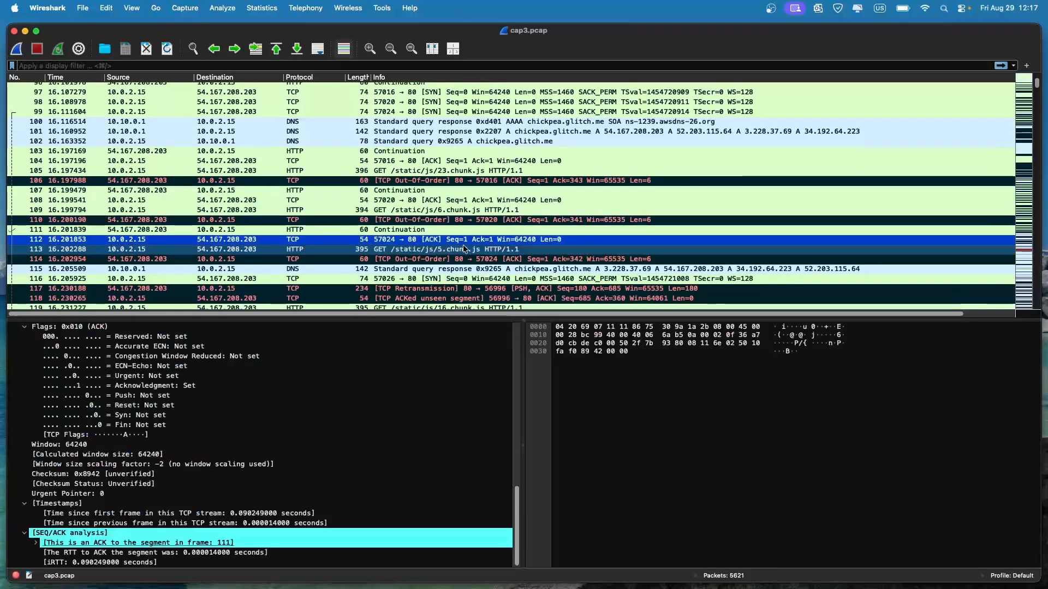
click(465, 250)
scroll(465, 252, down, 5)
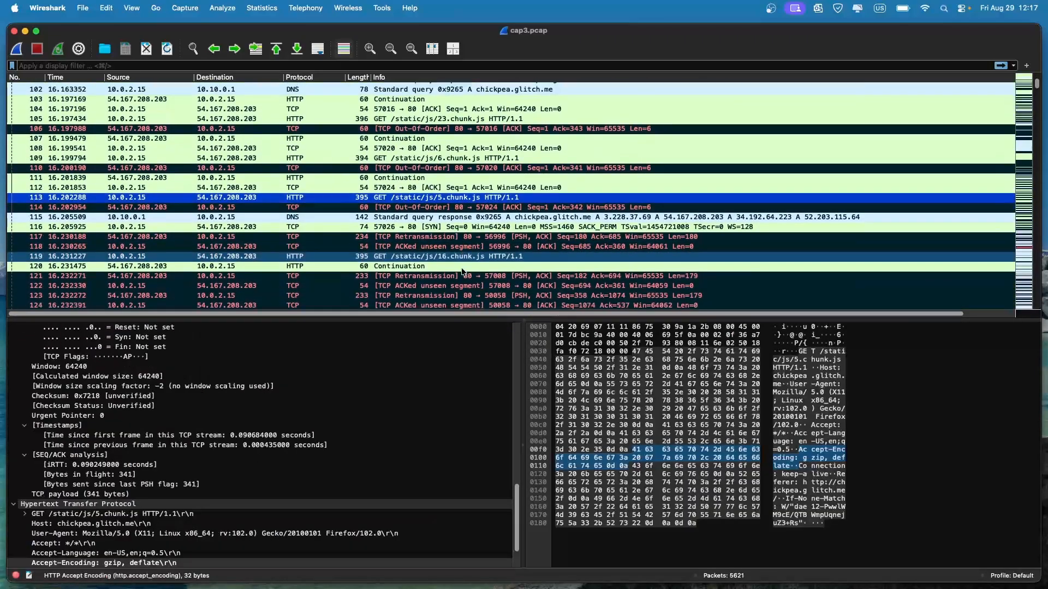
click(477, 244)
Inspect Continuation packet 126 and packet 127, the GET request for the stores PNG image
scroll(477, 244, down, 4)
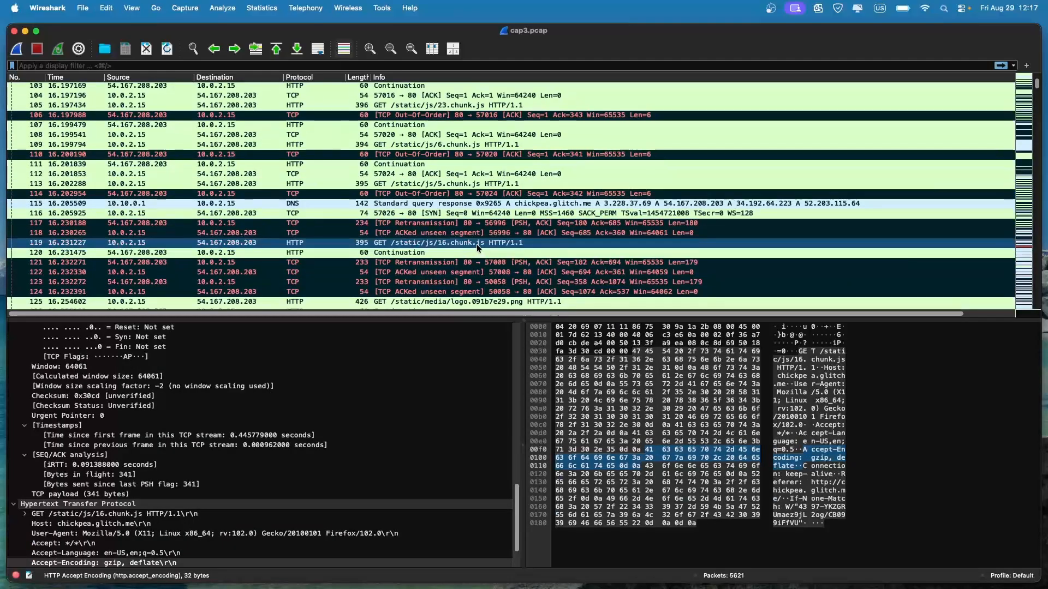
click(473, 258)
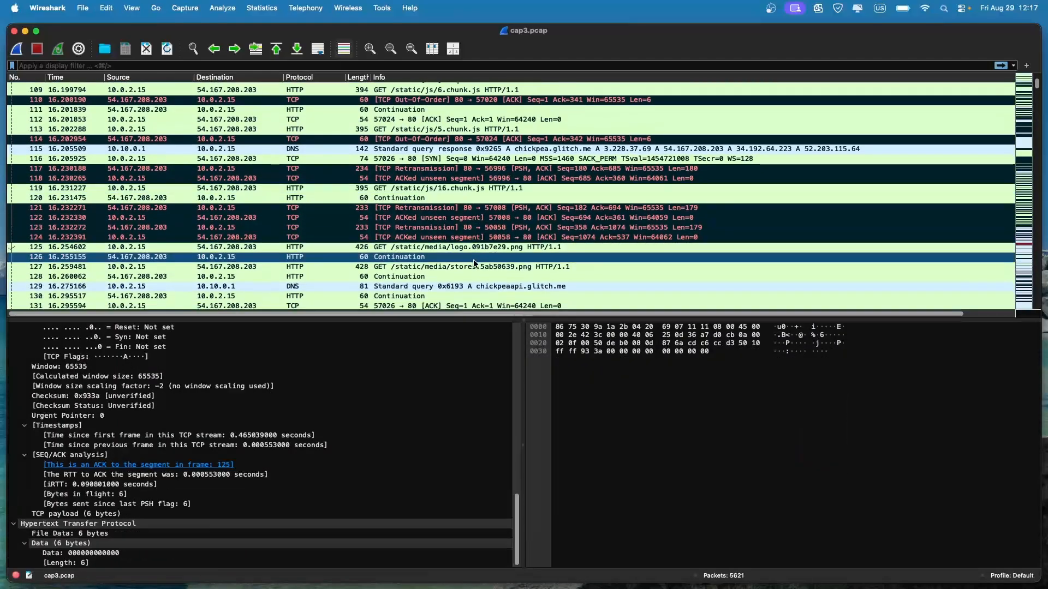
click(473, 266)
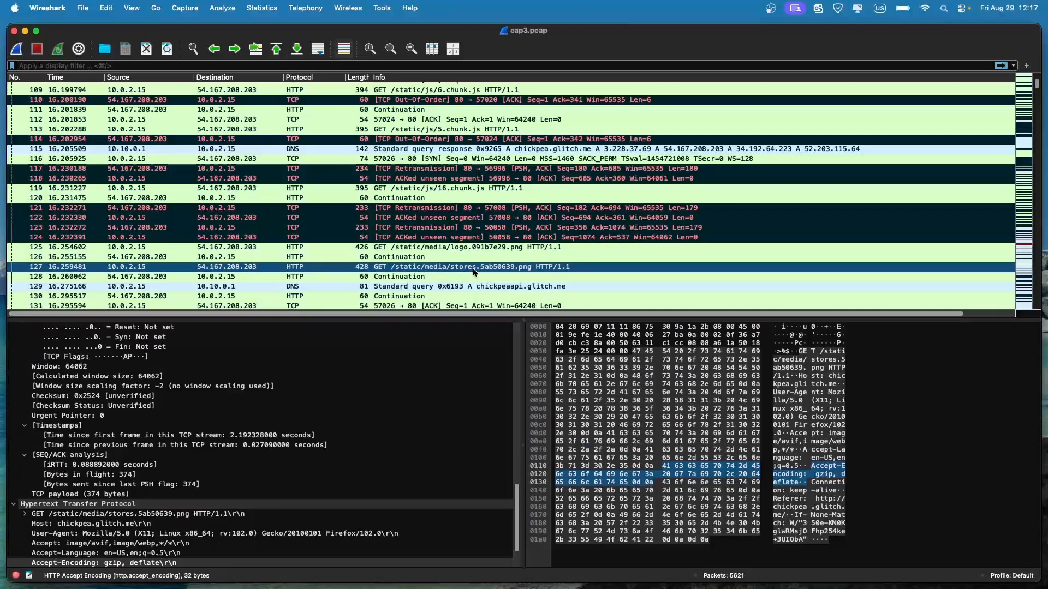
Select DNS packet 129, the query for chickpeaapi.glitch.me, and expand its Domain Name System section
scroll(472, 268, down, 1)
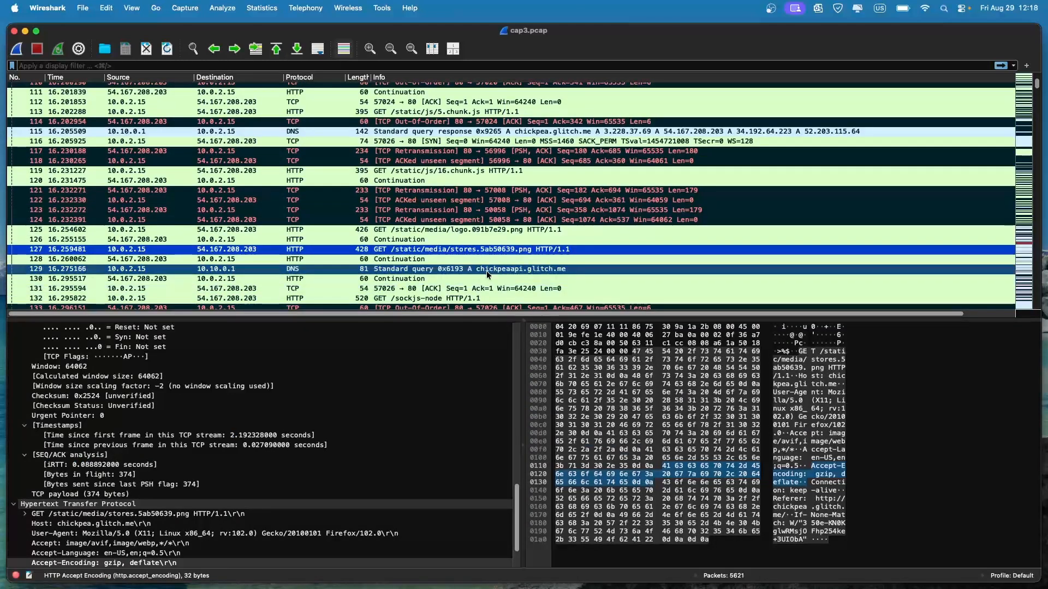
click(486, 269)
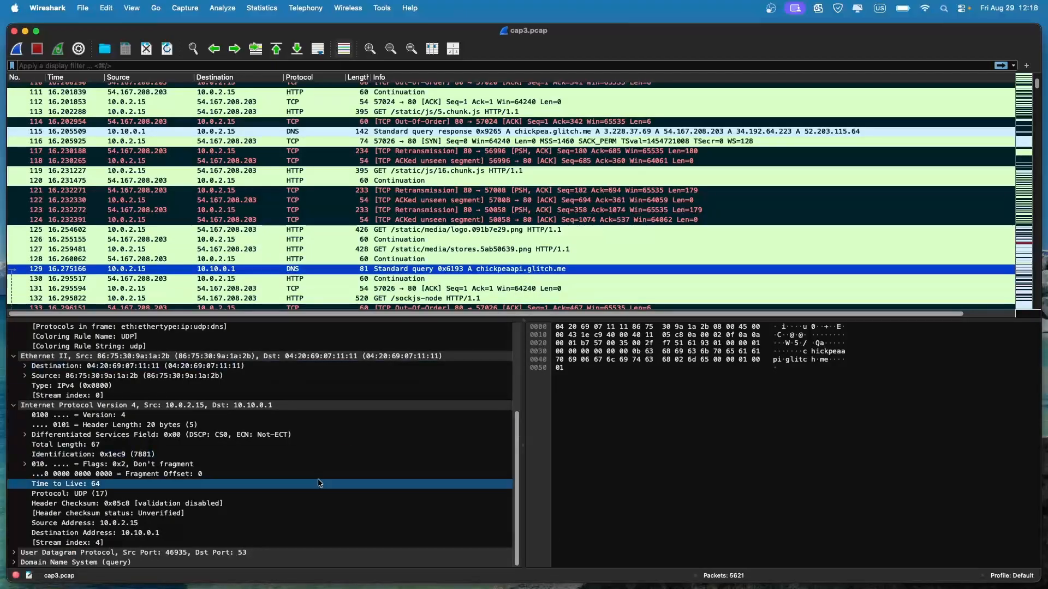
click(13, 564)
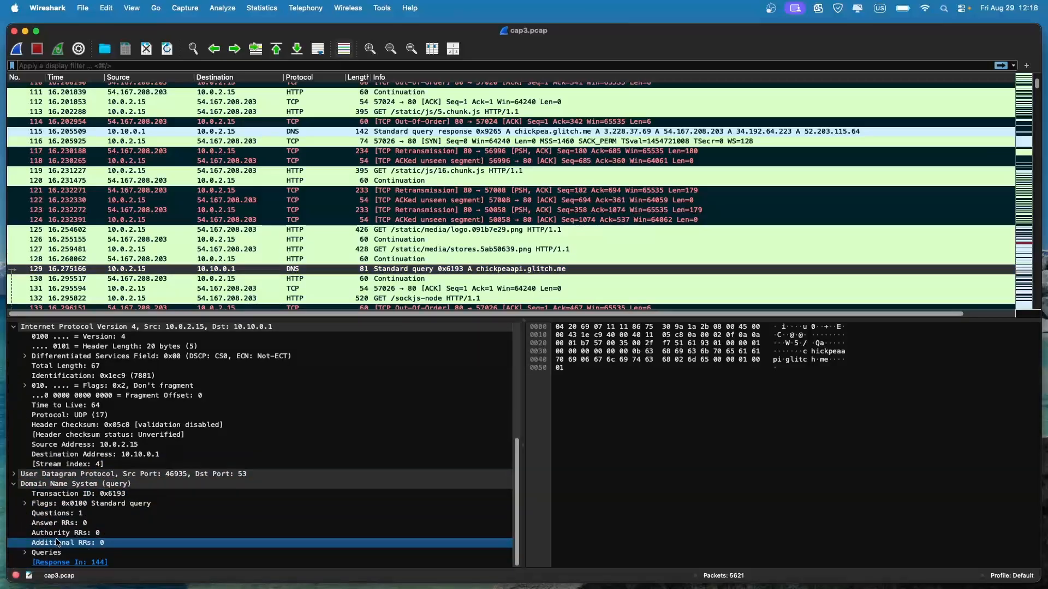
click(213, 347)
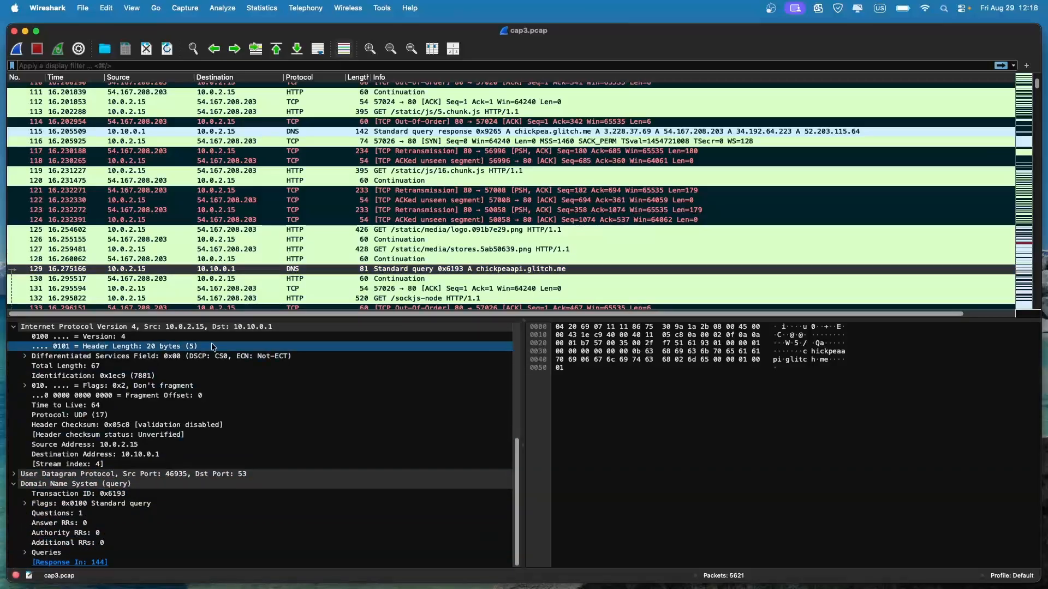
Select packet 132, the GET /sockjs-node request, and inspect its full list of HTTP headers
click(372, 298)
scroll(372, 295, down, 2)
scroll(257, 491, down, 5)
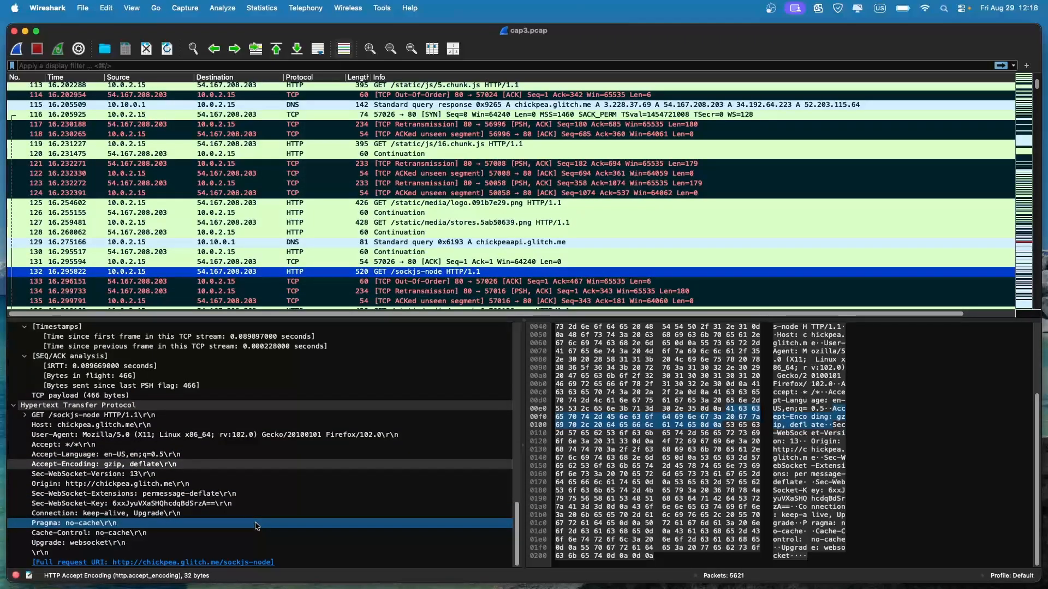
Select TCP ACK packet 131 and expand the frame 130 acknowledgment entry under SEQ/ACK analysis
click(447, 260)
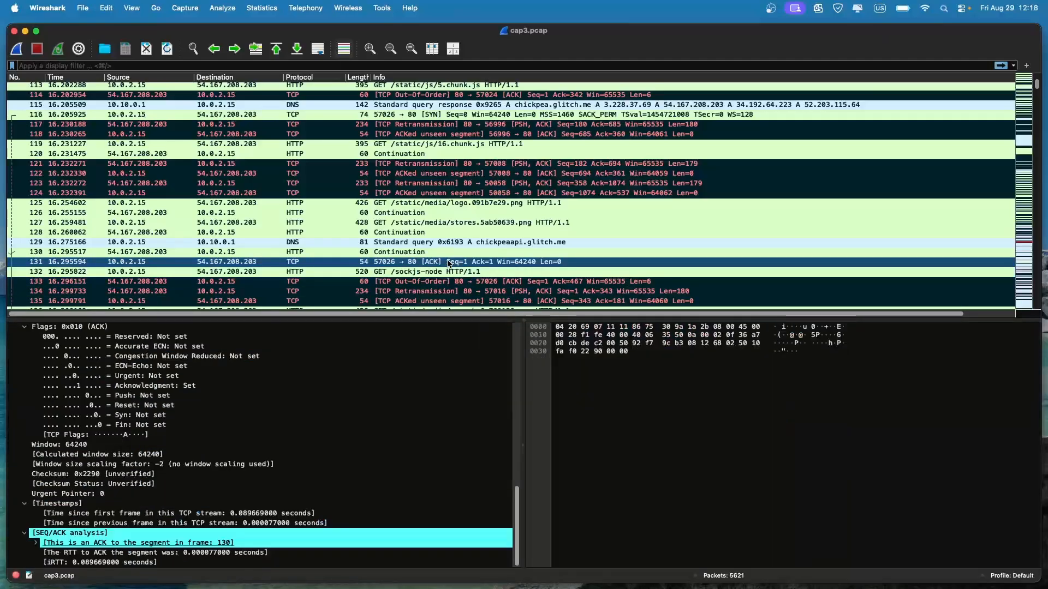
scroll(442, 273, down, 3)
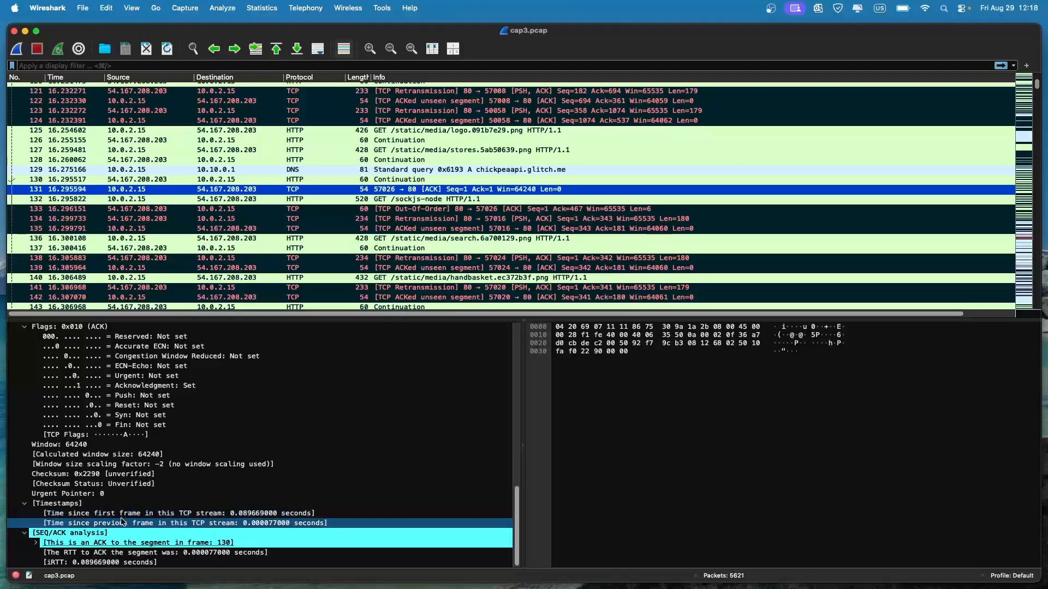
click(36, 542)
Select packet 149, the GET request for the store1 PNG image, and look over the packets that follow it
scroll(309, 273, down, 2)
scroll(309, 273, down, 5)
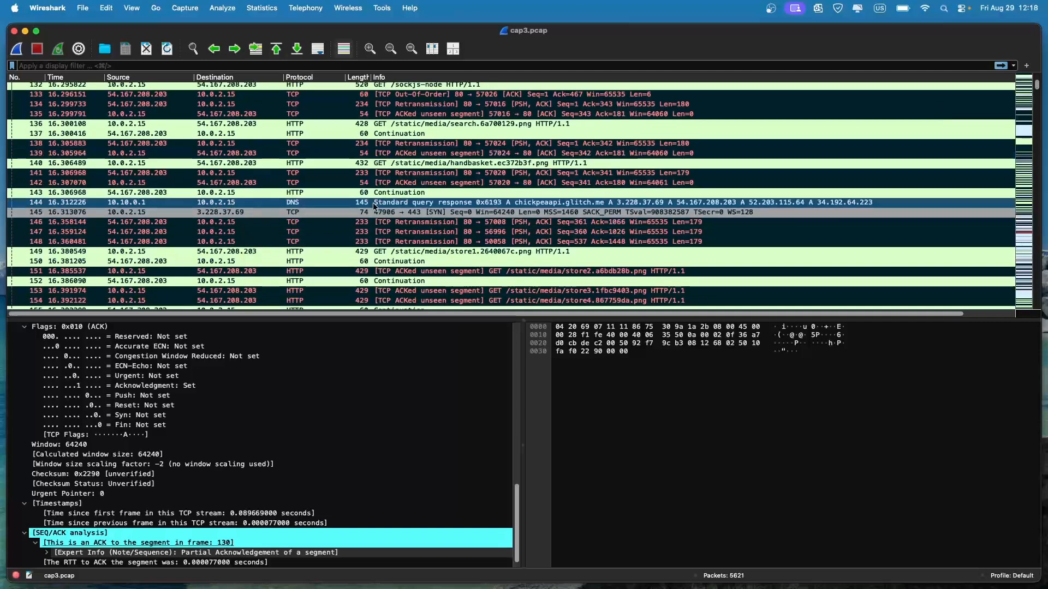
click(382, 192)
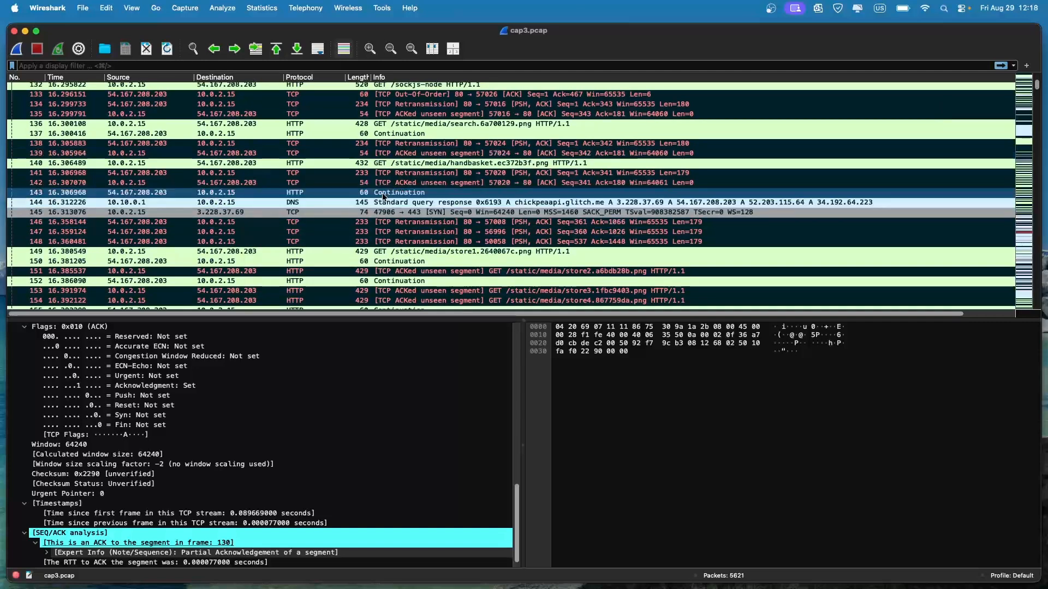
click(383, 251)
scroll(383, 251, down, 3)
scroll(383, 251, down, 3)
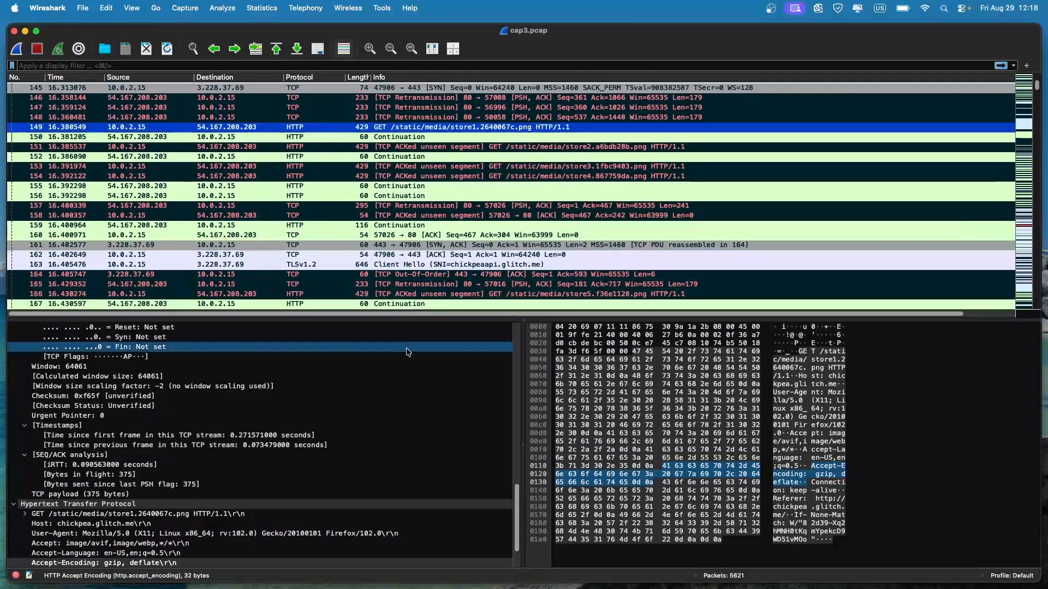
Select packet 189, an HTTP Continuation from 54.167.208.203, to inspect its TCP flags and raw bytes
scroll(407, 352, down, 2)
scroll(407, 352, up, 6)
scroll(461, 220, down, 10)
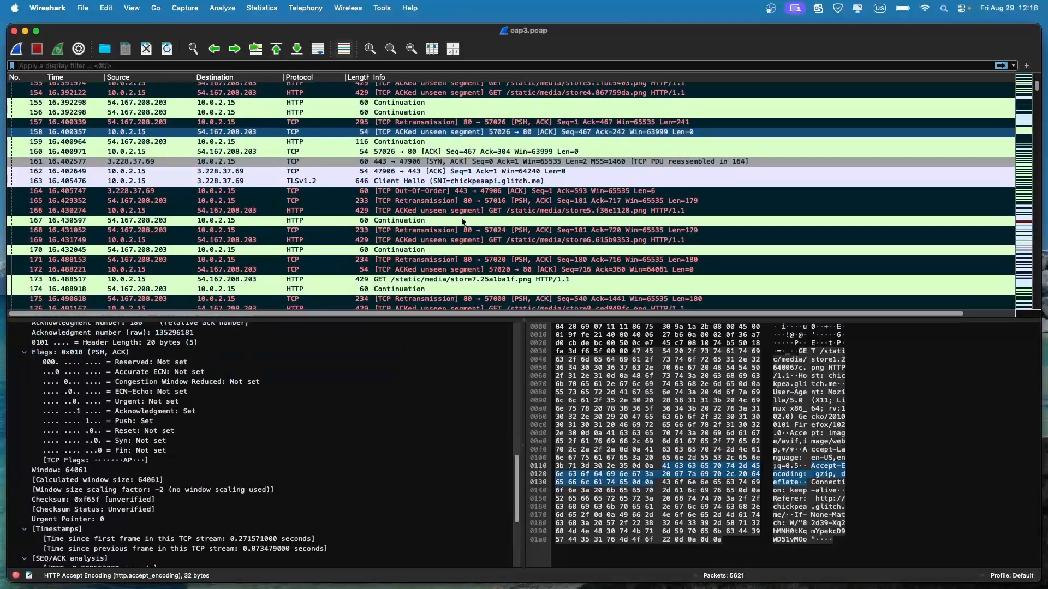
click(461, 221)
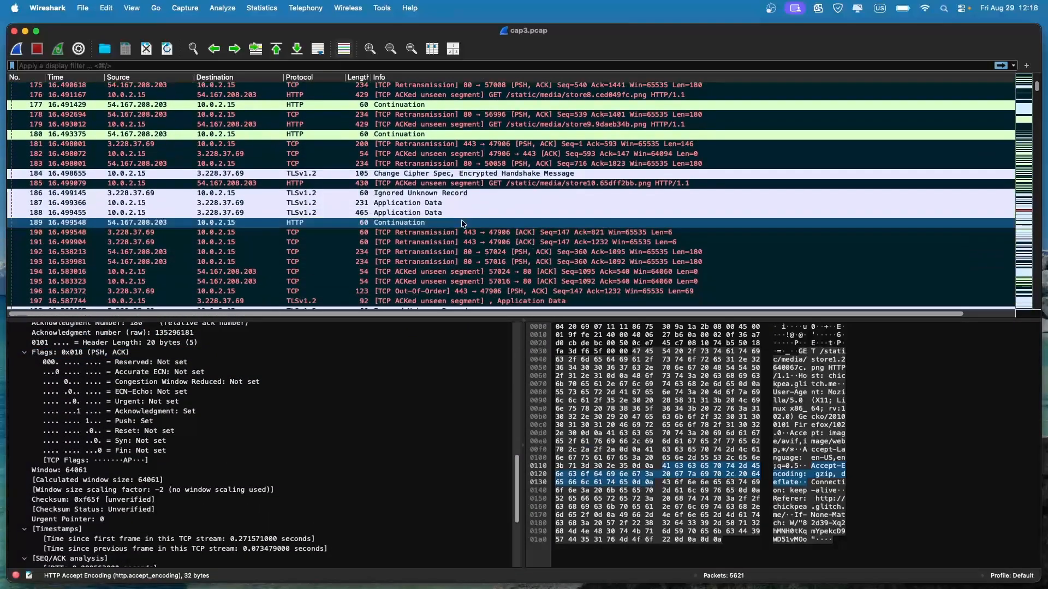
scroll(463, 223, down, 2)
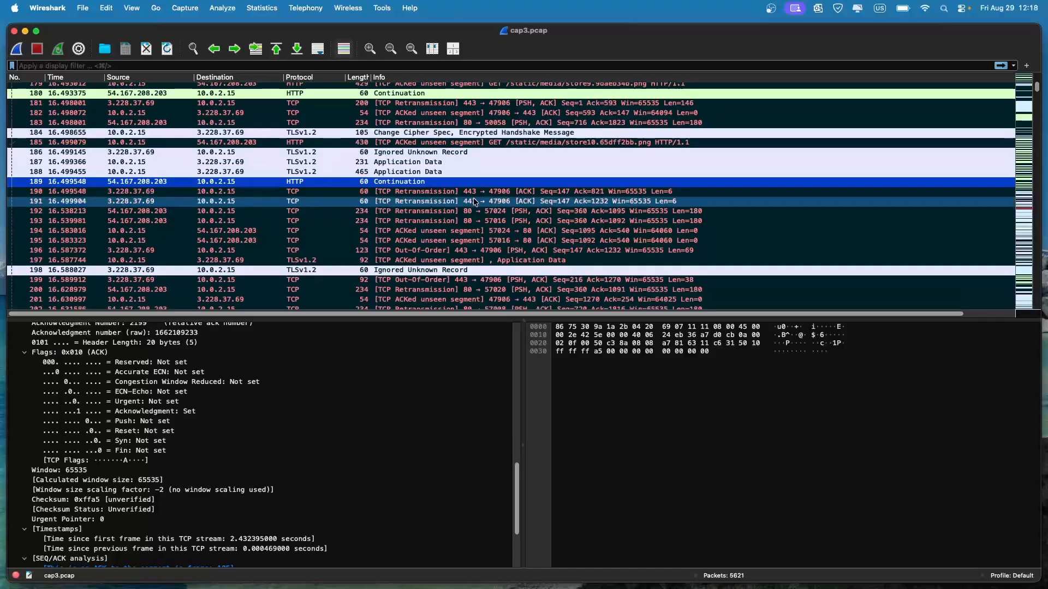
Select packet 198, the TLSv1.2 Ignored Unknown Record, and look over the DNS and QUIC packets further down the list
scroll(464, 240, down, 1)
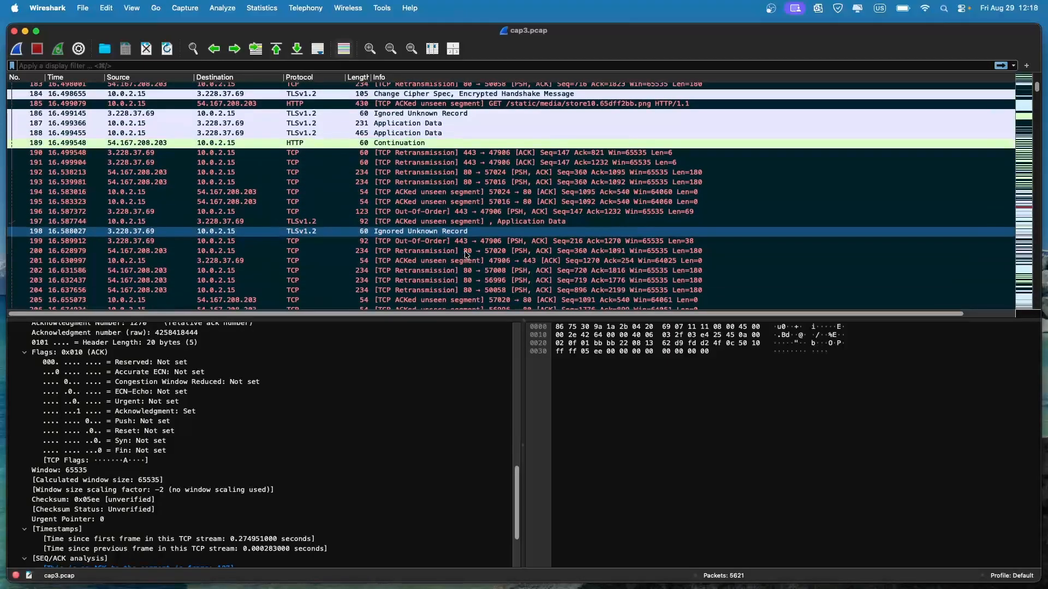
scroll(464, 251, down, 6)
click(481, 224)
scroll(481, 223, down, 2)
scroll(481, 224, down, 5)
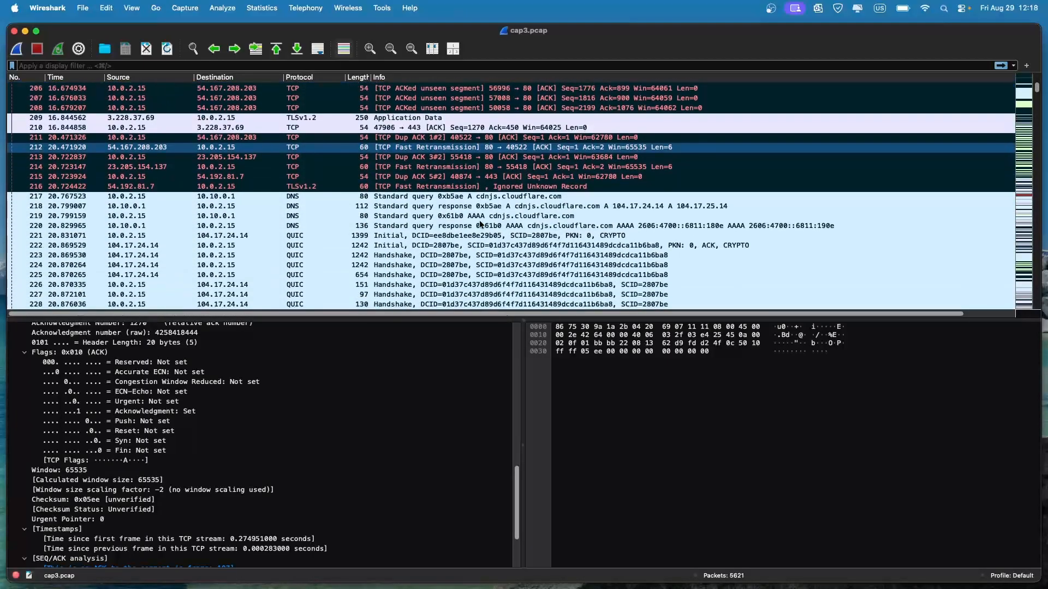
Select TCP Keep-Alive packet 242 from port 57016 and inspect its flags and timestamps
scroll(479, 221, down, 4)
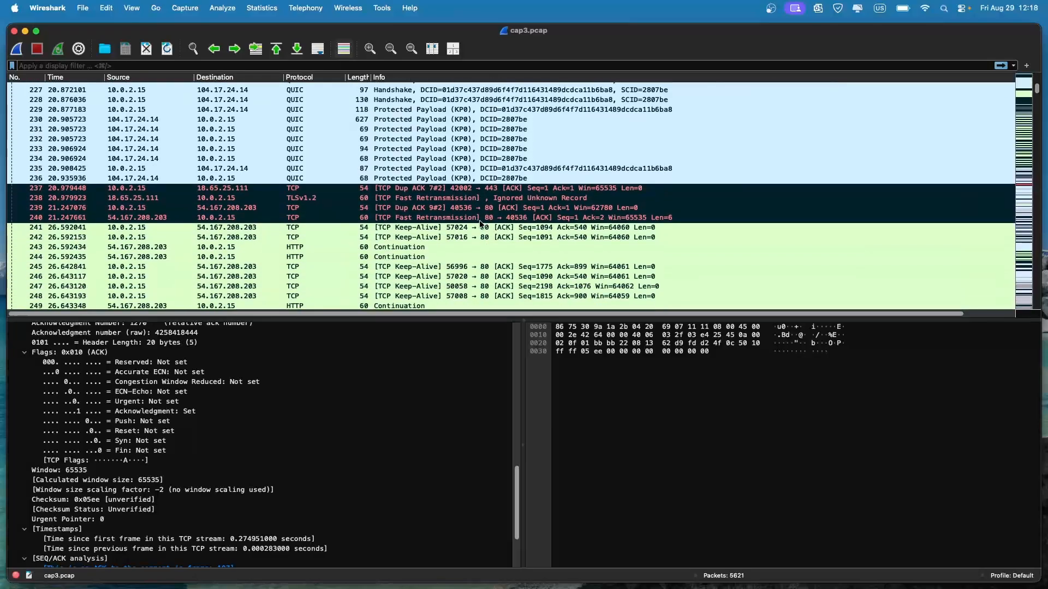
click(479, 221)
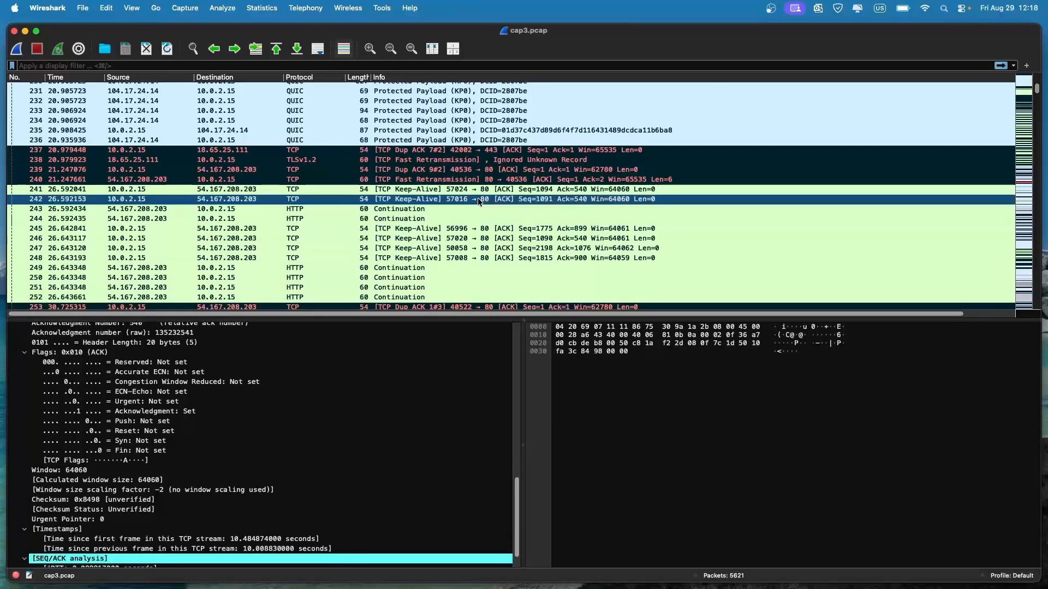
scroll(476, 205, down, 2)
click(476, 198)
scroll(476, 211, down, 3)
scroll(476, 214, down, 2)
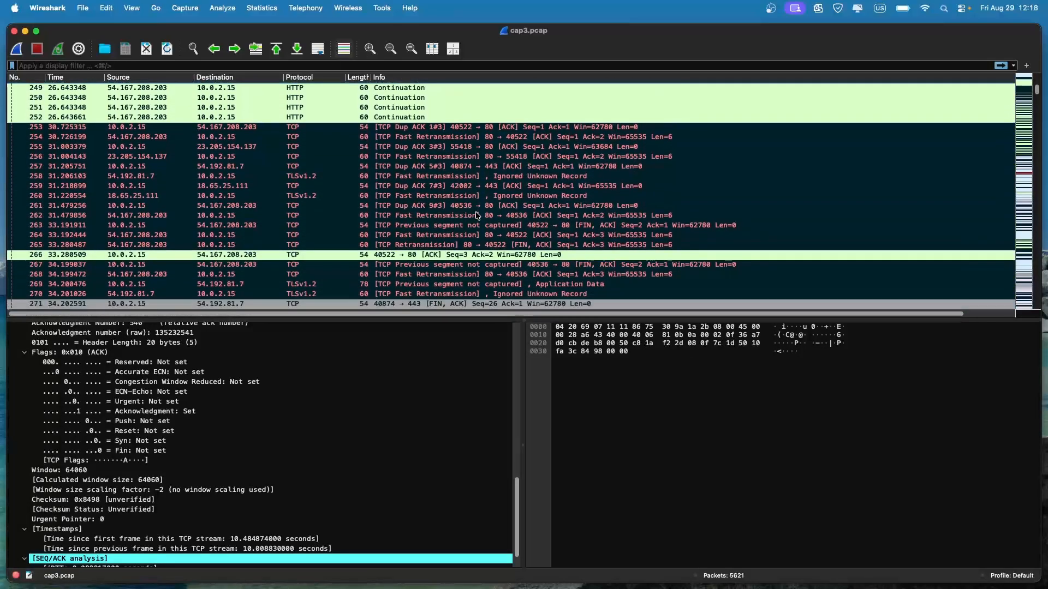
Select the TCP ACK packets 266, 284 and 286 in turn to compare their details
click(480, 228)
scroll(480, 228, down, 2)
scroll(481, 232, down, 2)
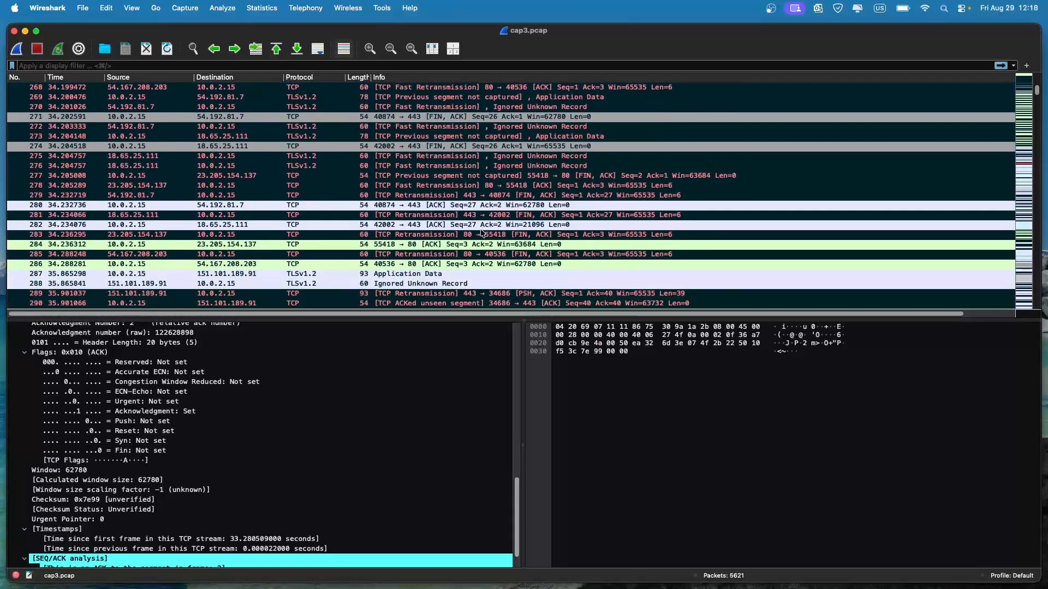
click(473, 243)
click(473, 264)
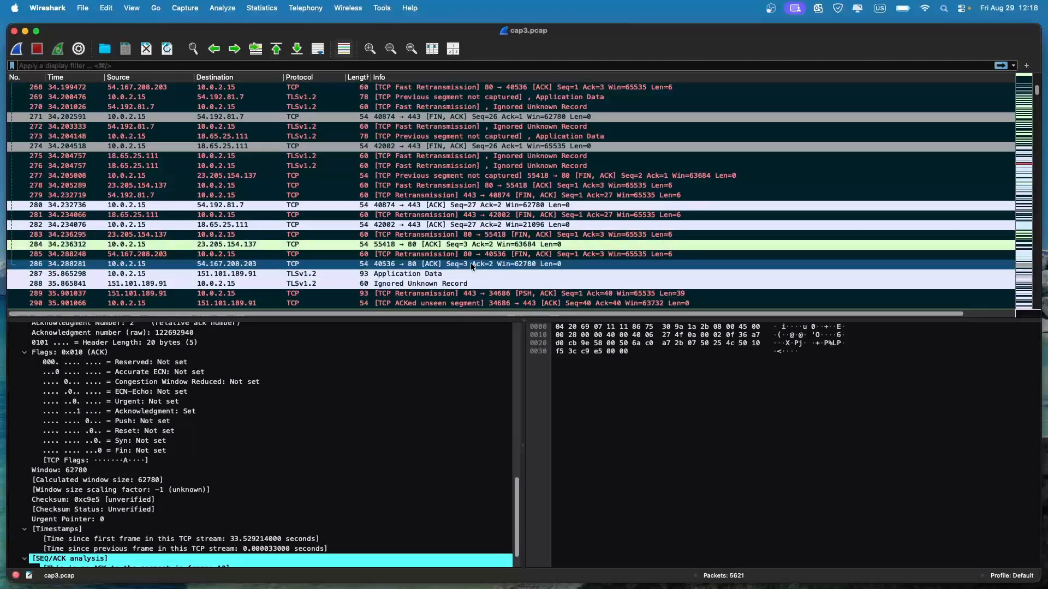
Select TCP Keep-Alive packet 291 and expand the TCP Analysis Flags entry under SEQ/ACK analysis
scroll(473, 265, down, 2)
click(502, 220)
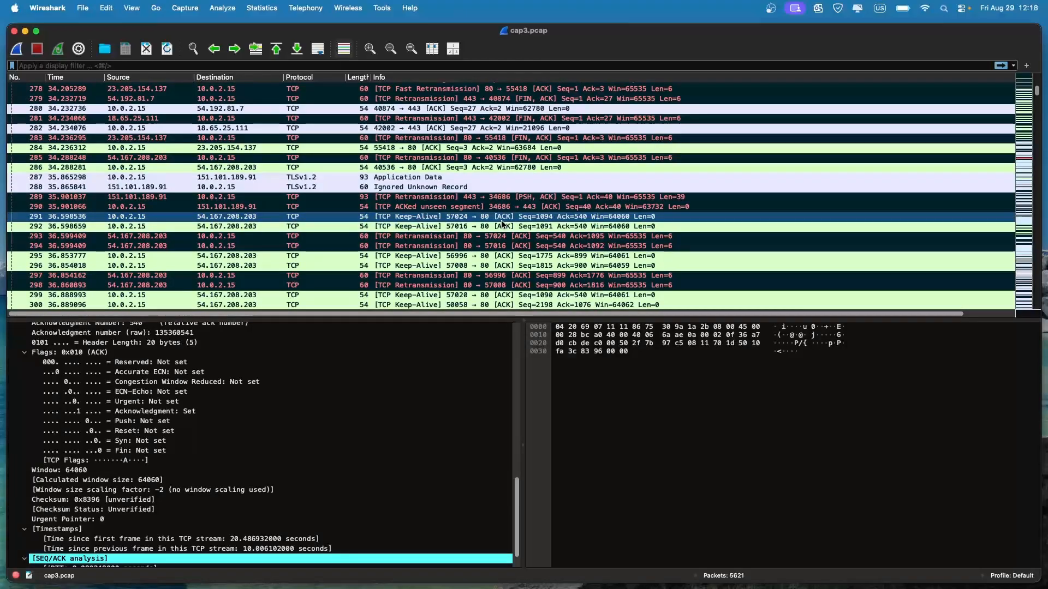
scroll(218, 419, down, 1)
double_click(45, 553)
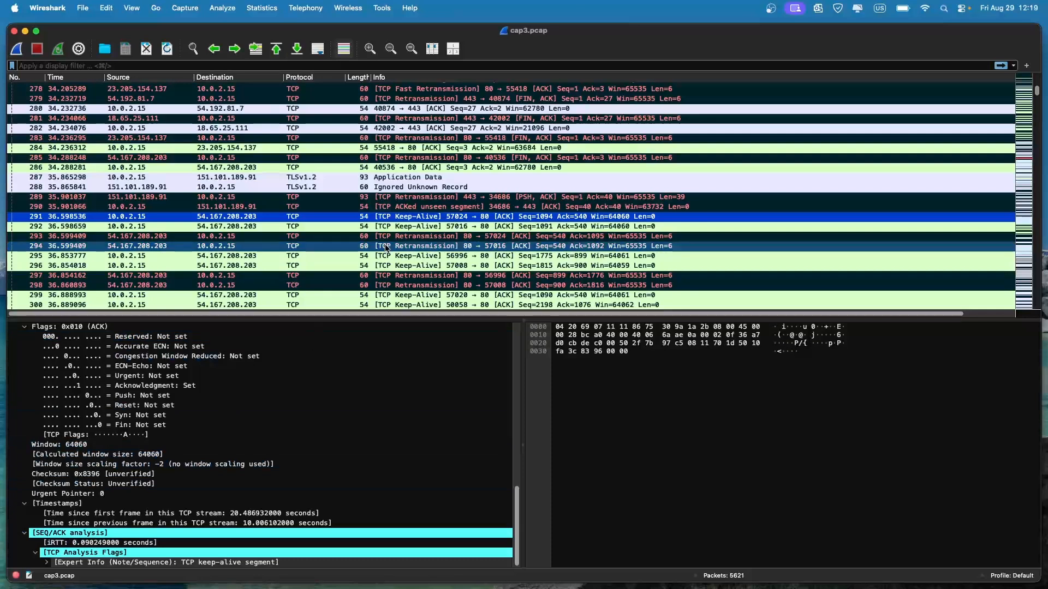
Compare the SEQ/ACK analysis of ACK packet 308 with that of Keep-Alive packet 311
scroll(386, 248, down, 3)
scroll(386, 248, down, 1)
click(412, 233)
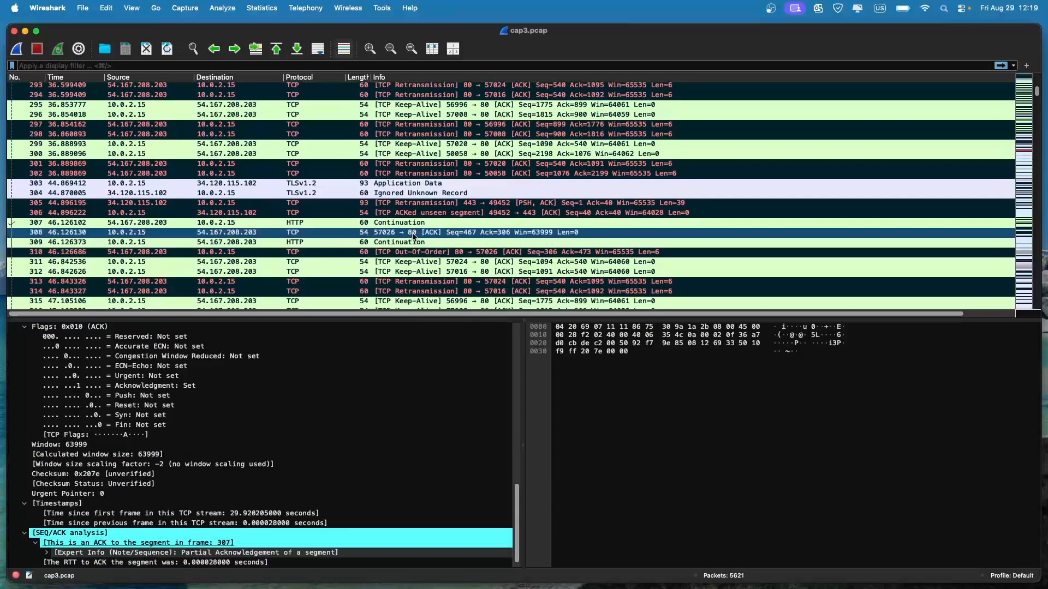
click(415, 263)
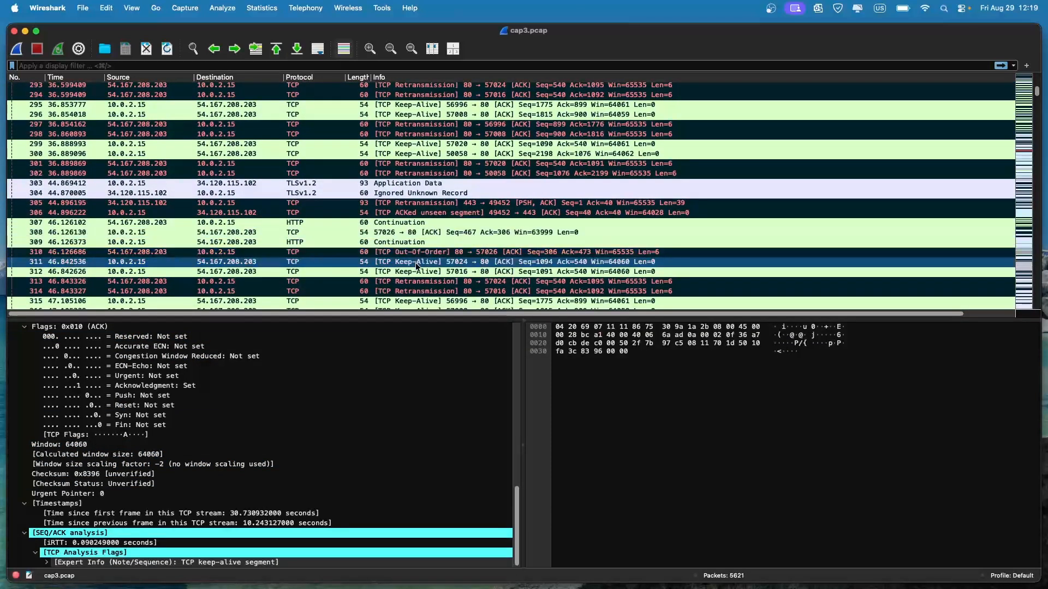
Go through Keep-Alive packets 316, 319 and 327, checking the analysis flags of each
scroll(414, 263, down, 2)
click(428, 249)
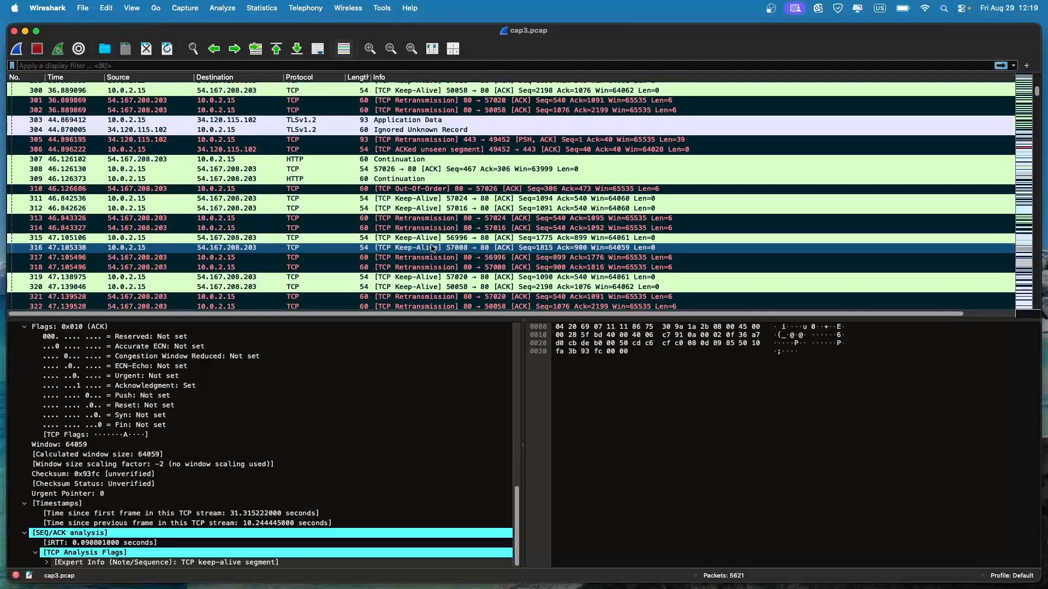
click(427, 277)
scroll(428, 277, down, 3)
click(463, 215)
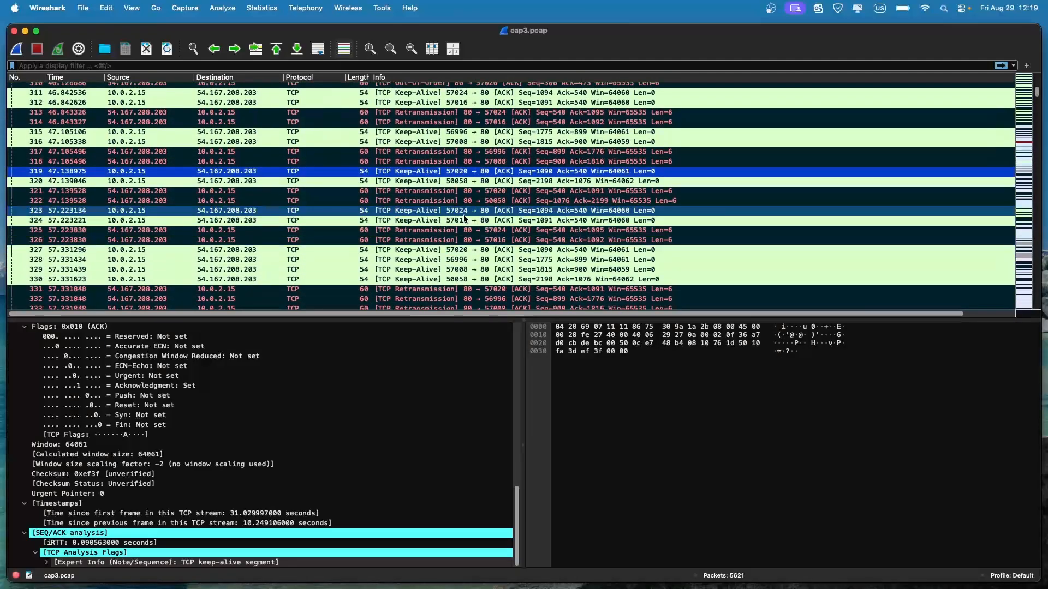
click(453, 269)
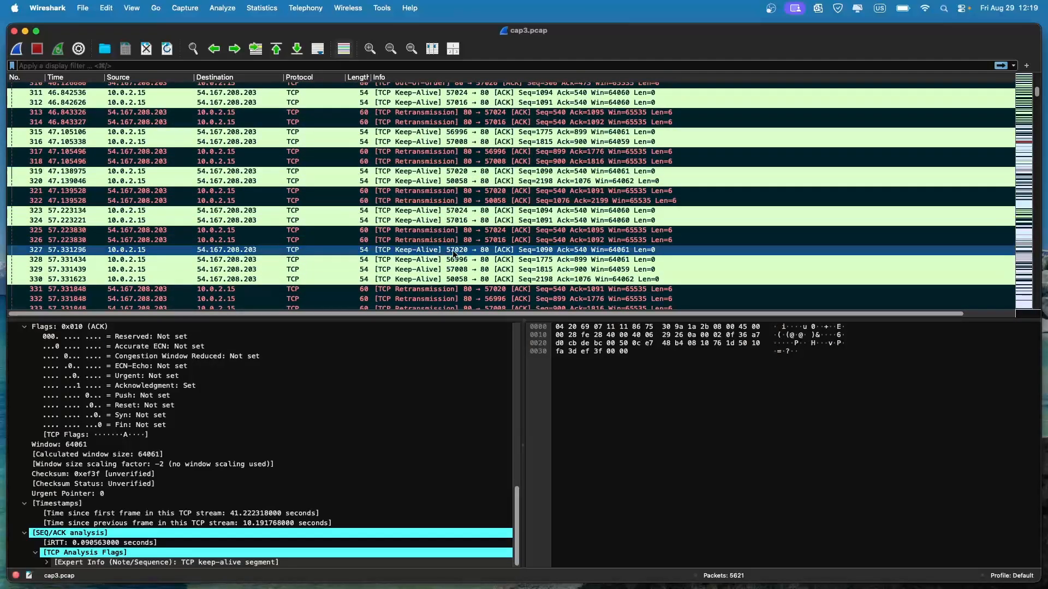
Check the analysis flags of Keep-Alive packets 329, 343 and 344
scroll(455, 270, down, 1)
scroll(459, 262, down, 3)
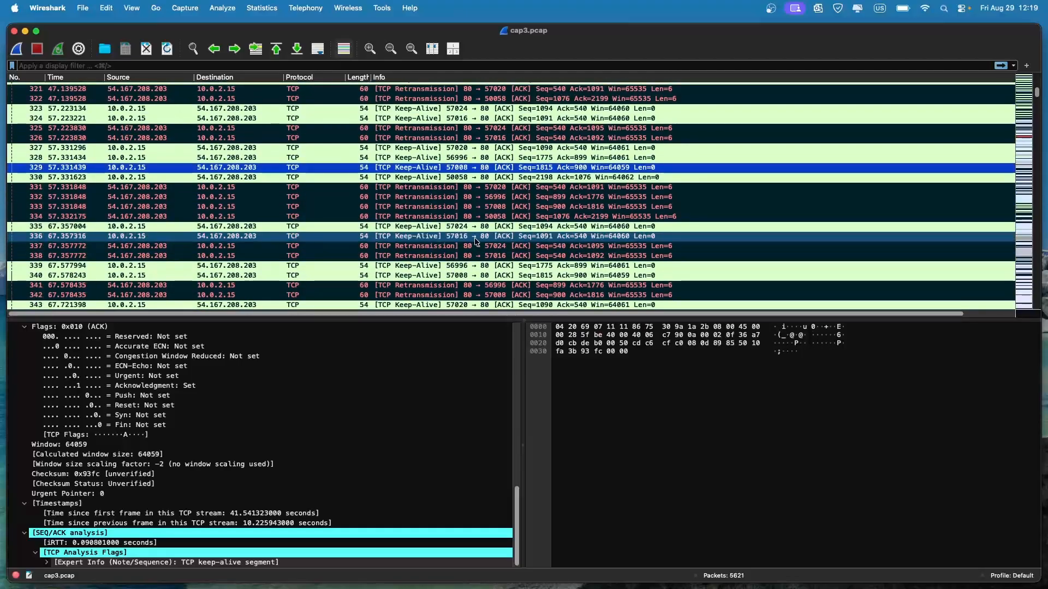
click(476, 242)
scroll(476, 243, down, 3)
click(477, 241)
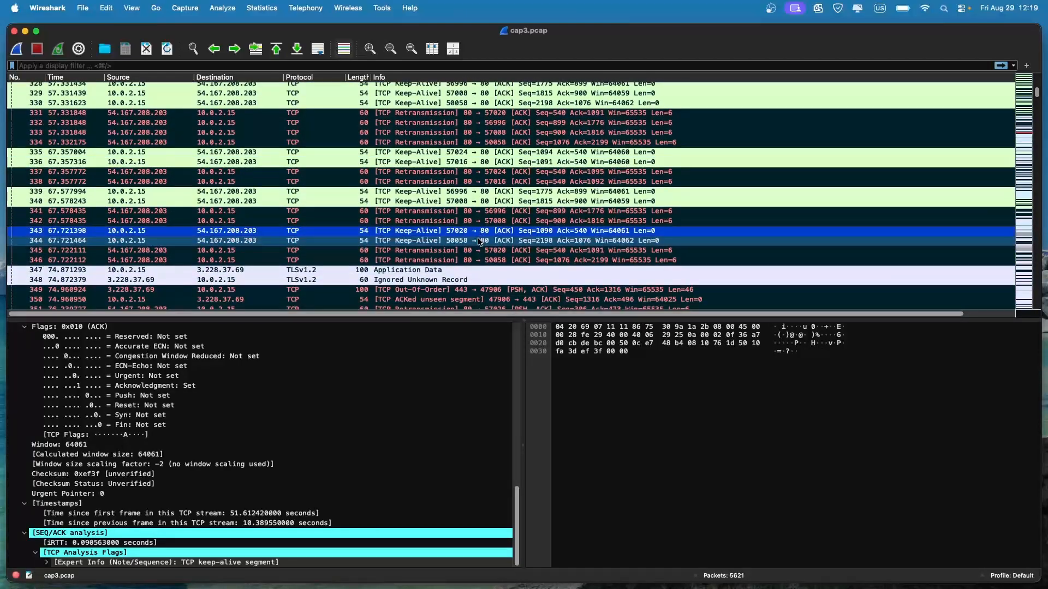
Select HTTP Continuation packet 352 and inspect its acknowledgment details under SEQ/ACK analysis
scroll(479, 241, down, 3)
scroll(478, 242, down, 2)
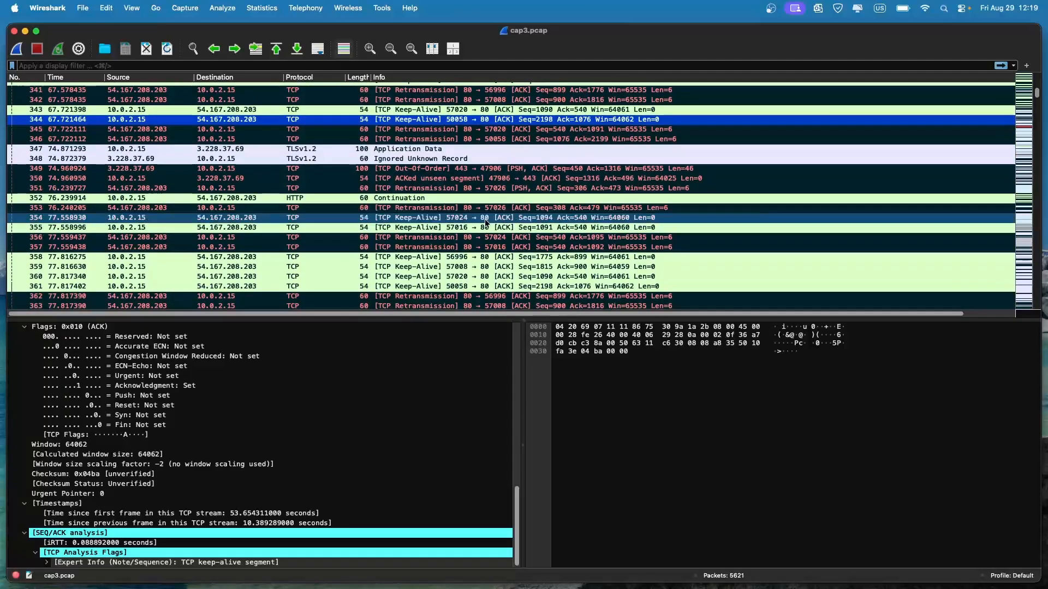
click(493, 195)
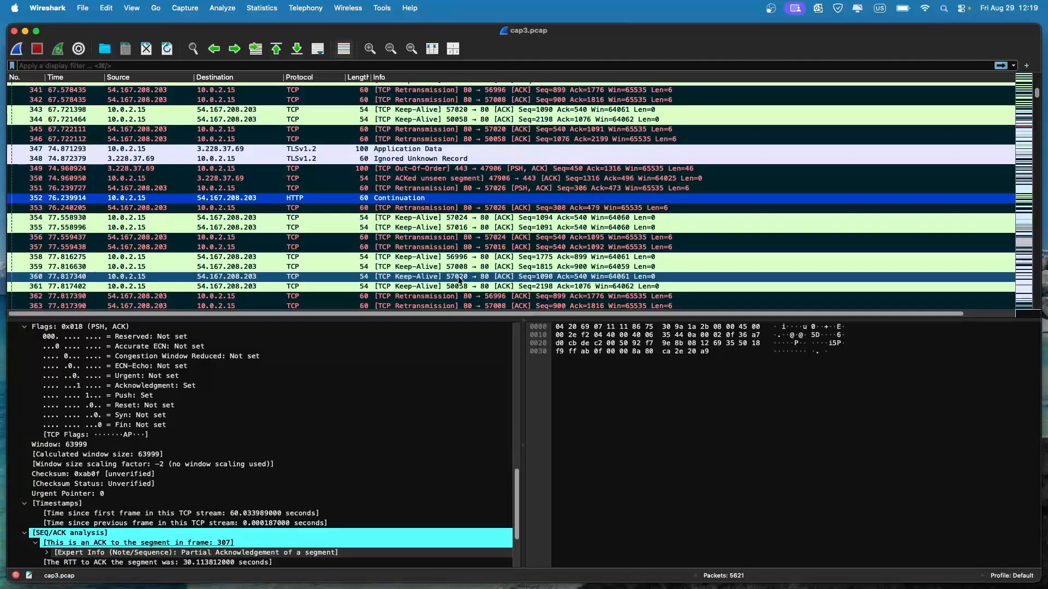
Look through the packet list from 362 to 496, reviewing the mix of TCP, HTTP, DNS, QUIC and TLSv1.2 traffic
scroll(464, 260, down, 4)
scroll(464, 260, down, 8)
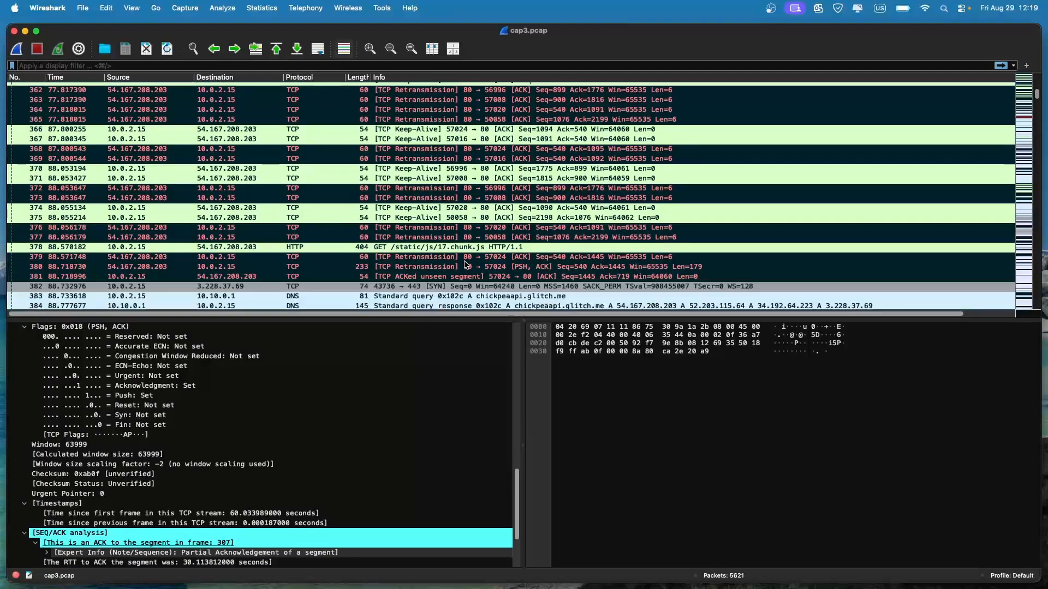
scroll(464, 265, down, 4)
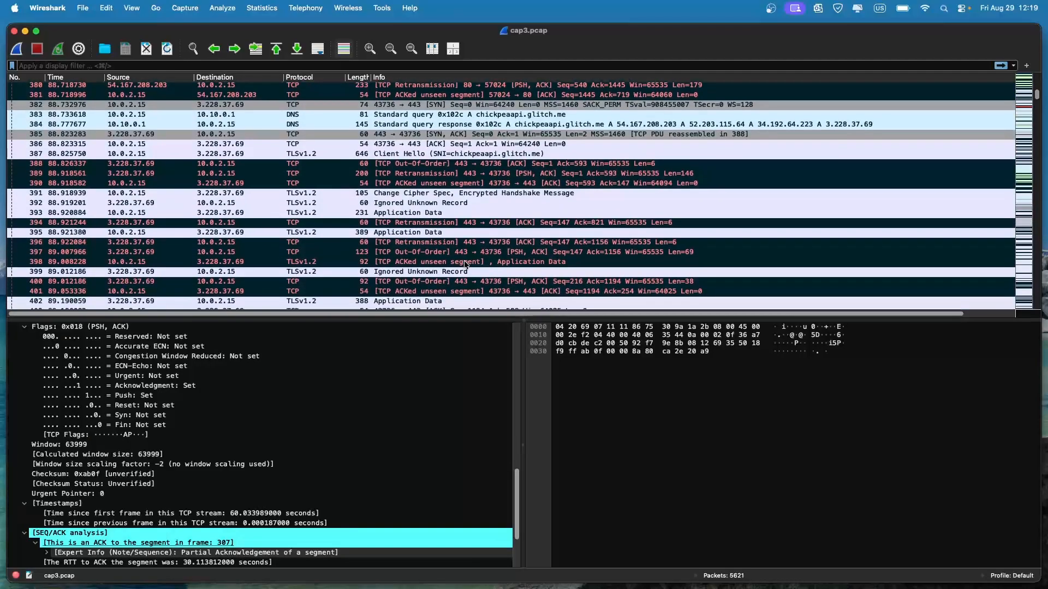
scroll(464, 264, down, 9)
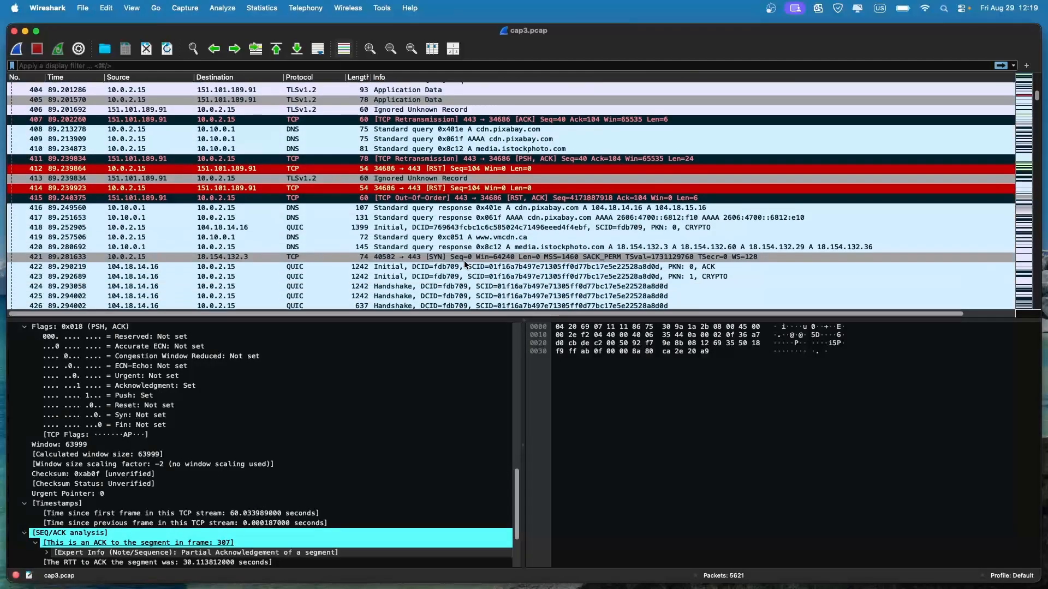
scroll(465, 262, down, 1)
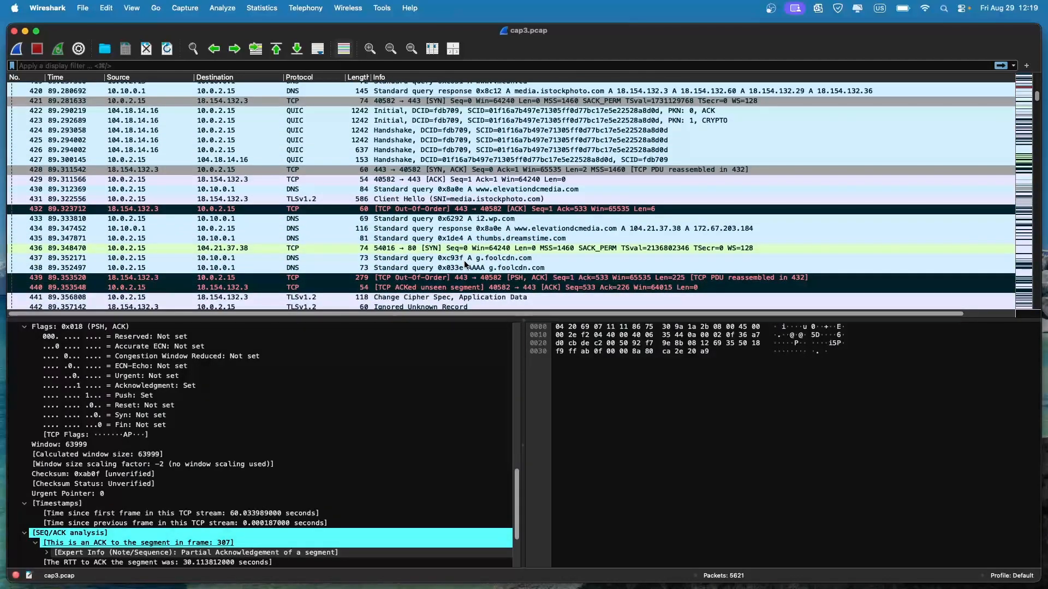
scroll(464, 260, down, 5)
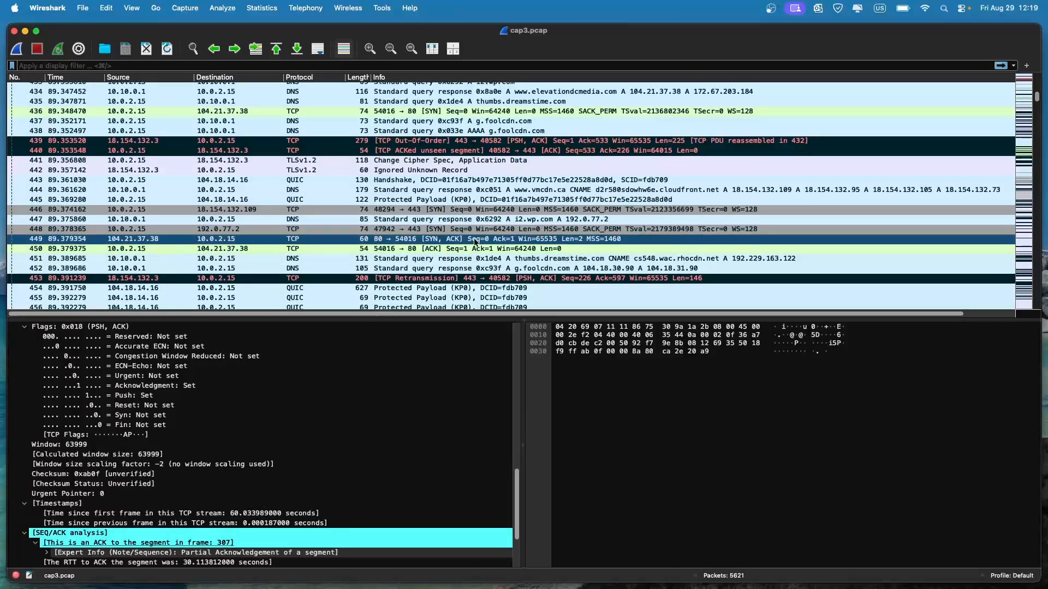
scroll(503, 113, down, 4)
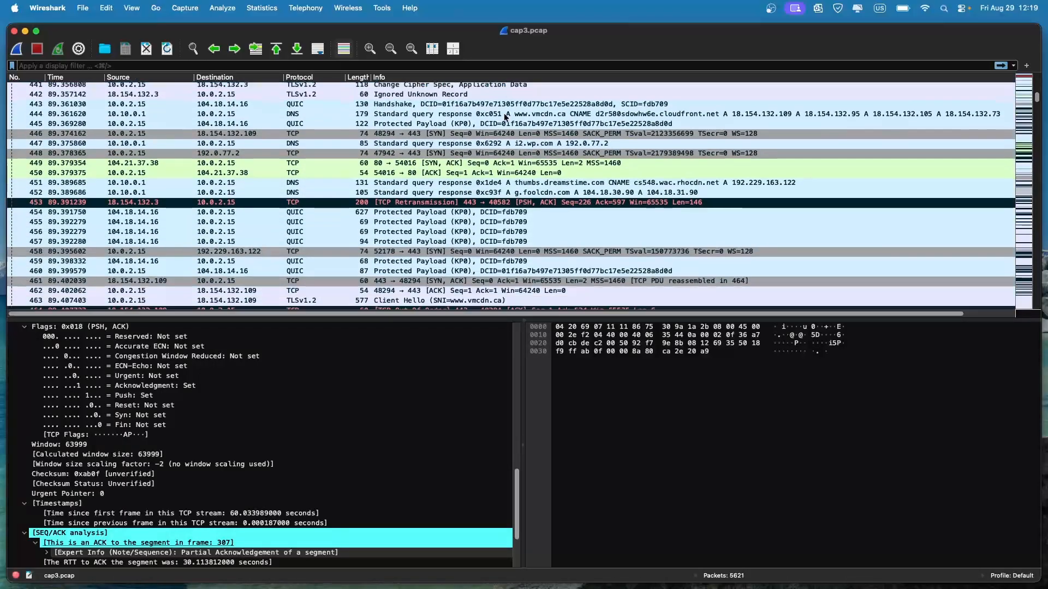
scroll(502, 171, down, 9)
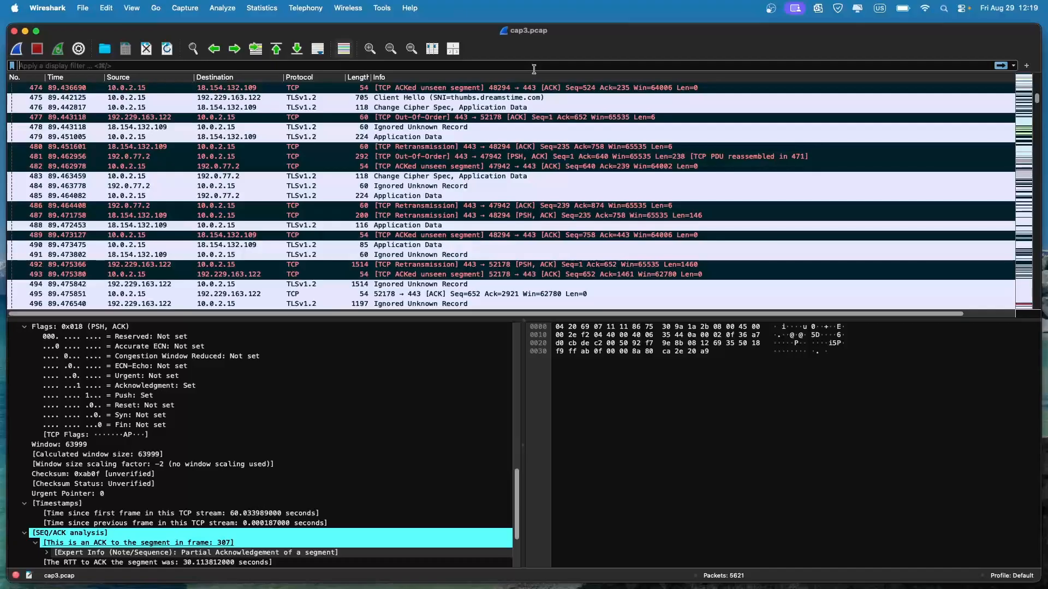
Apply the display filter http to the capture
click(534, 69)
text(htt)
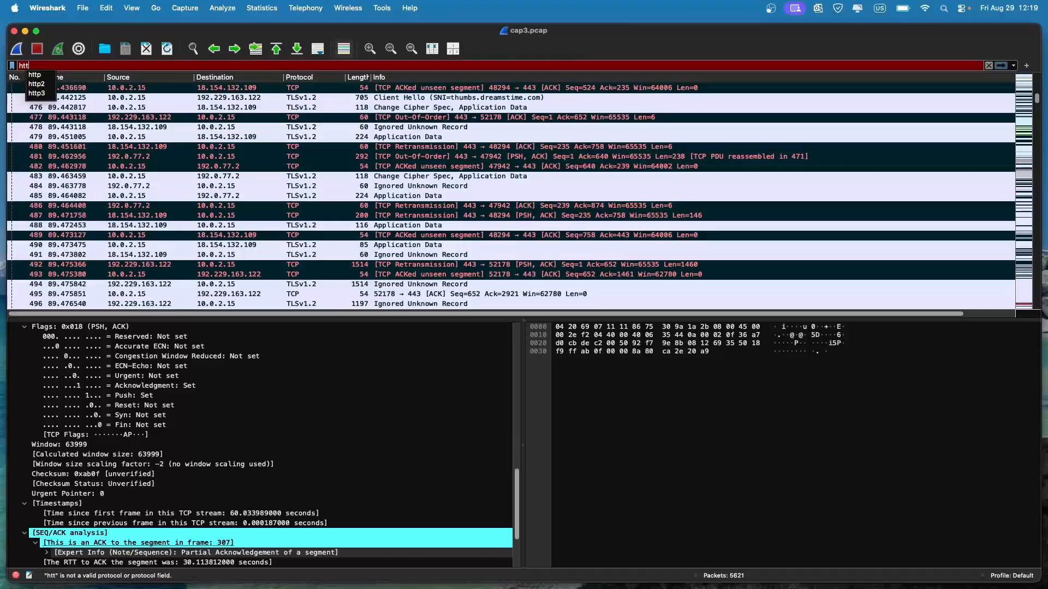
text(p)
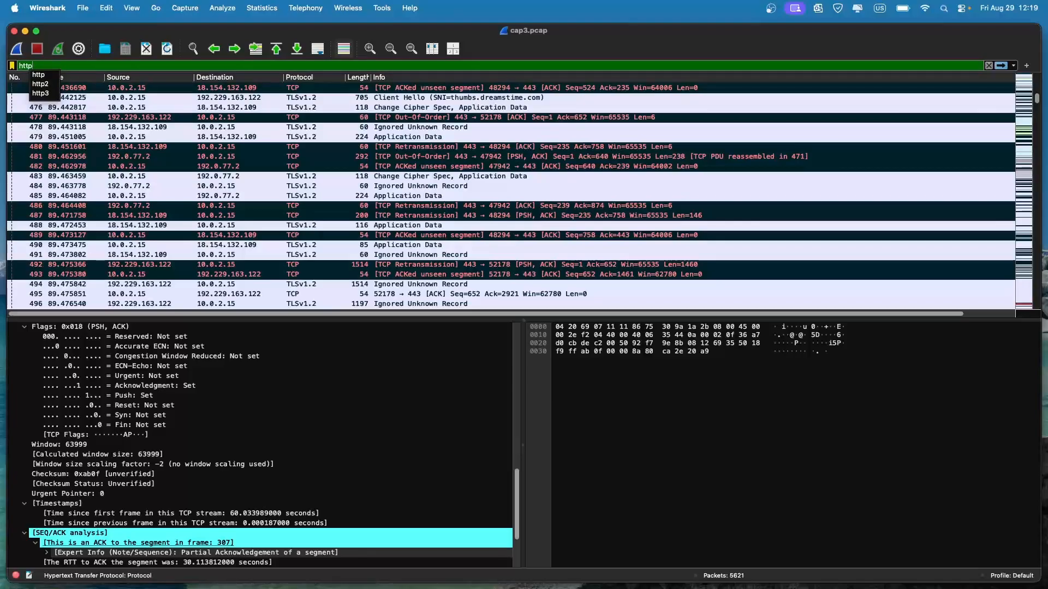
key(Return)
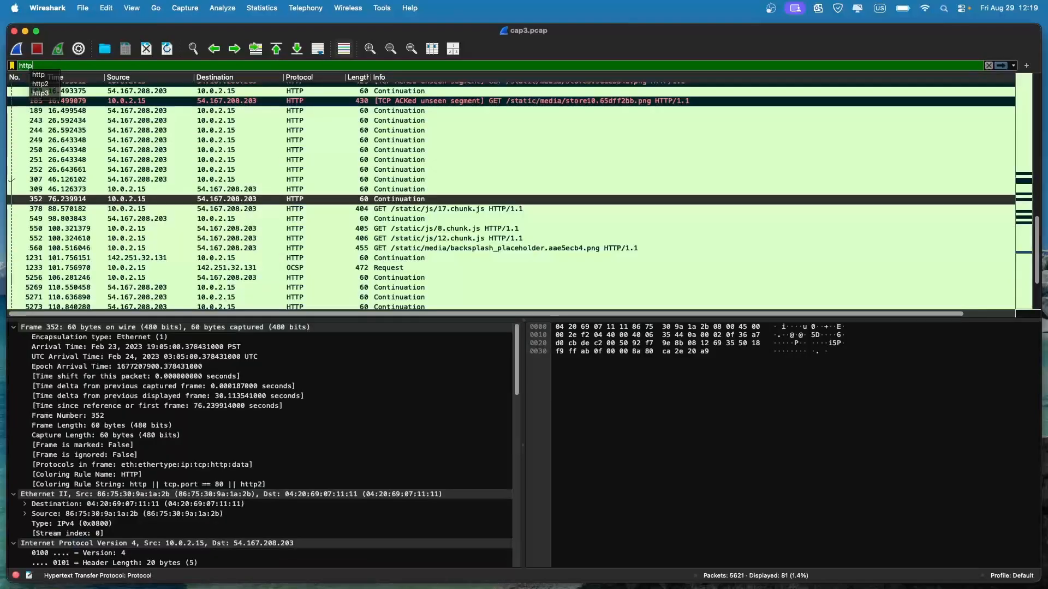
Look through the filtered HTTP packets and select packet 93, the GET /static/js/1.chunk.js request
scroll(479, 191, down, 3)
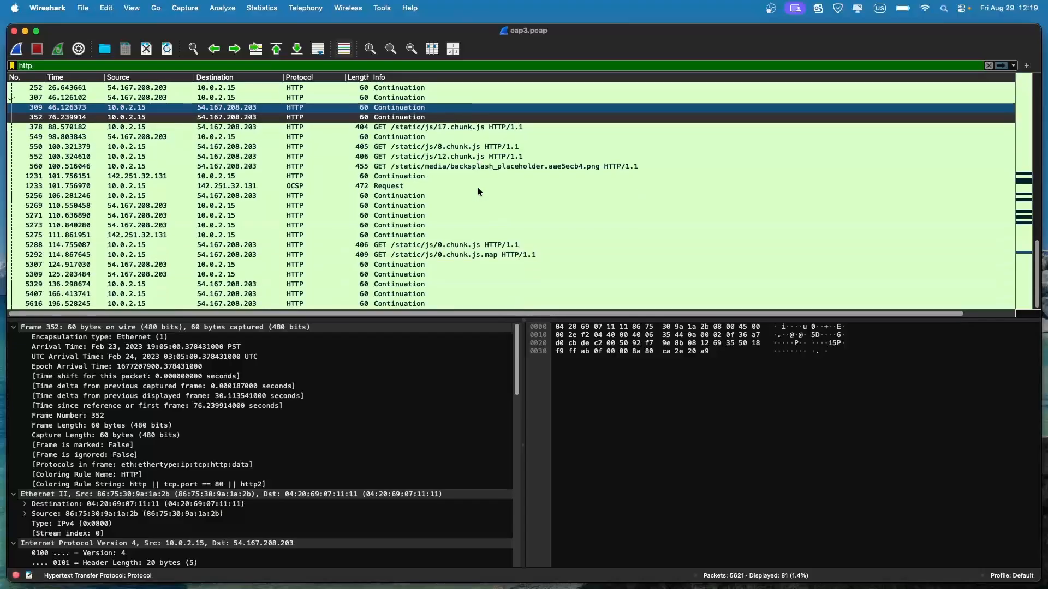
scroll(478, 191, up, 2)
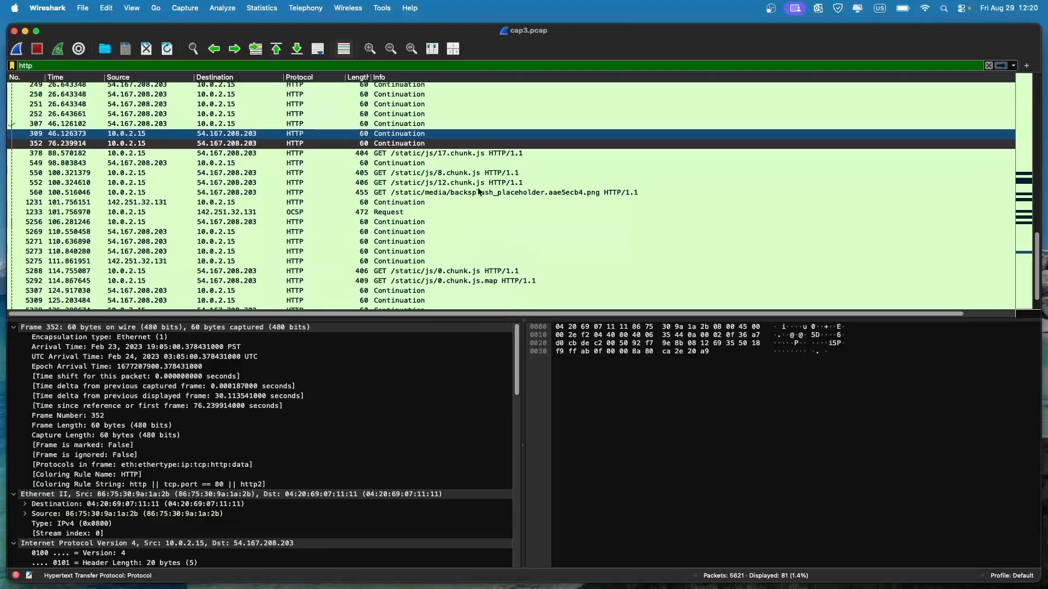
scroll(478, 191, up, 10)
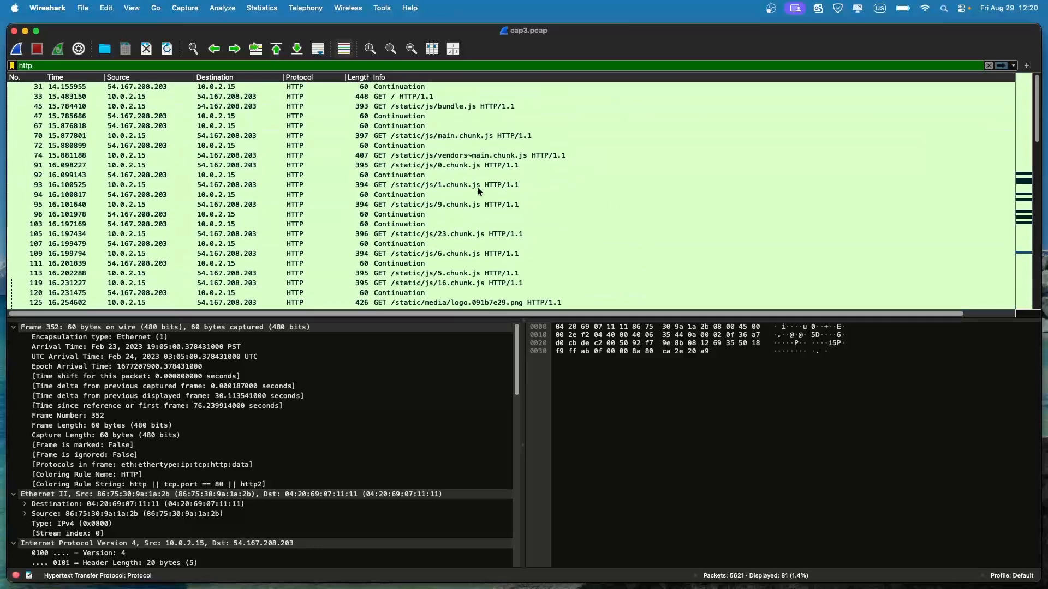
click(477, 184)
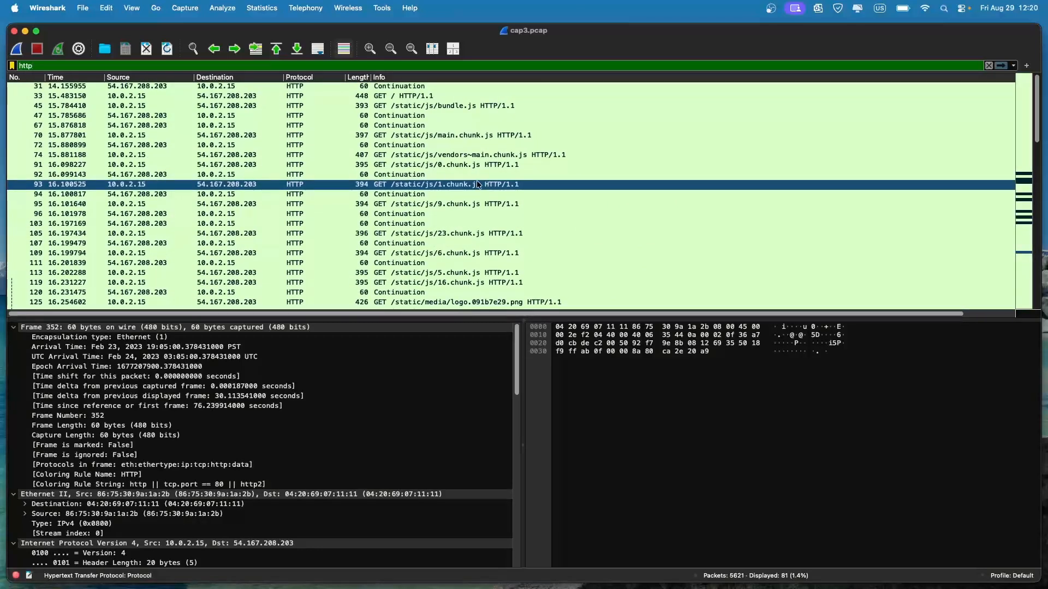
Select packet 113, the GET /static/js/5.chunk.js request, in the filtered HTTP list
scroll(454, 230, down, 1)
click(466, 245)
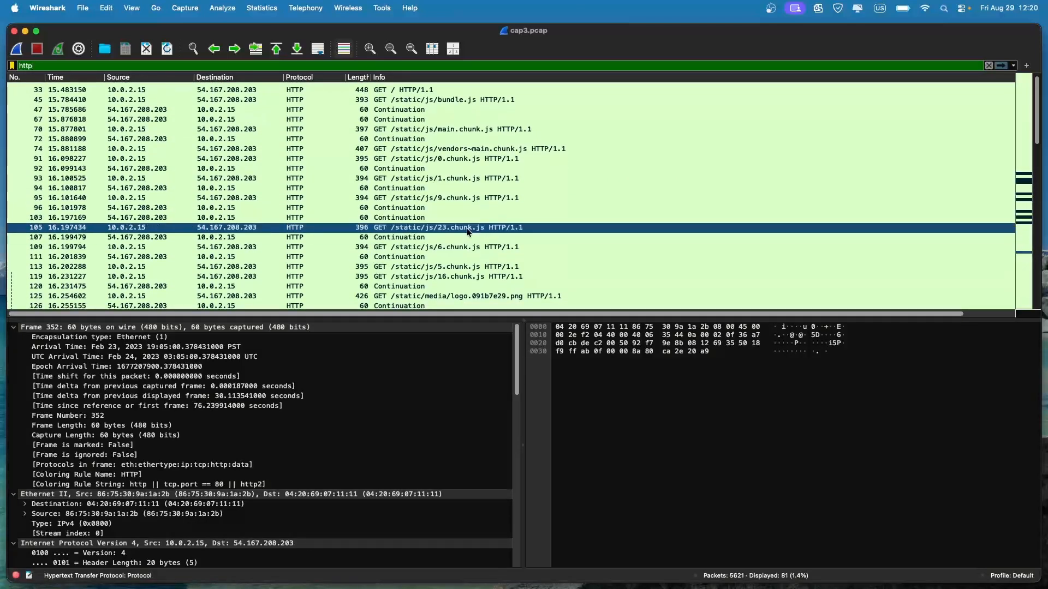
scroll(466, 245, down, 2)
scroll(466, 245, down, 2)
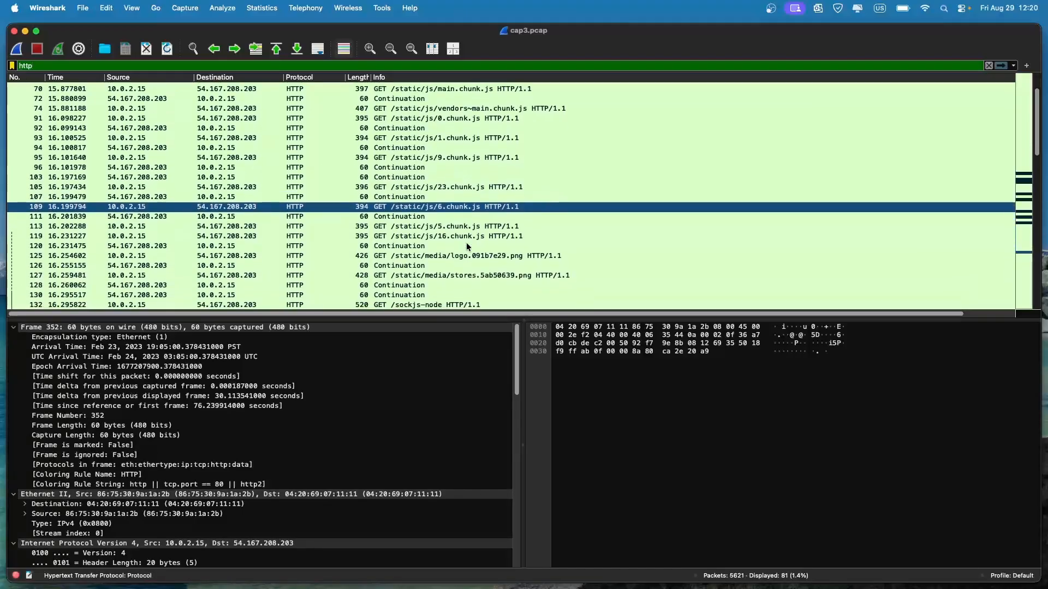
click(477, 228)
Select packet 132, the GET /sockjs-node request, and inspect its Hypertext Transfer Protocol headers
scroll(476, 227, down, 12)
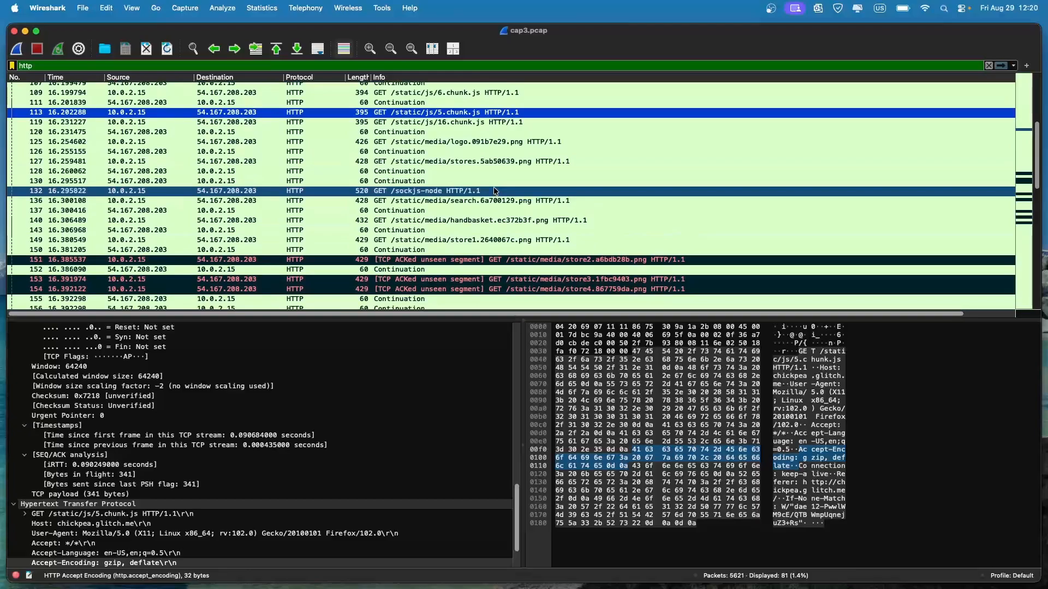
click(493, 190)
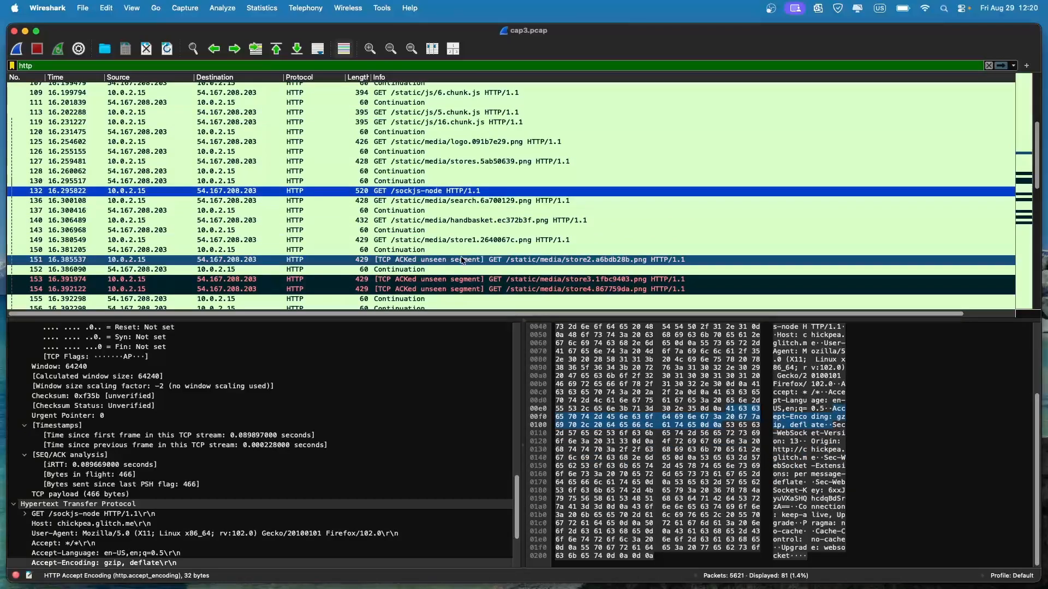
scroll(382, 409, down, 3)
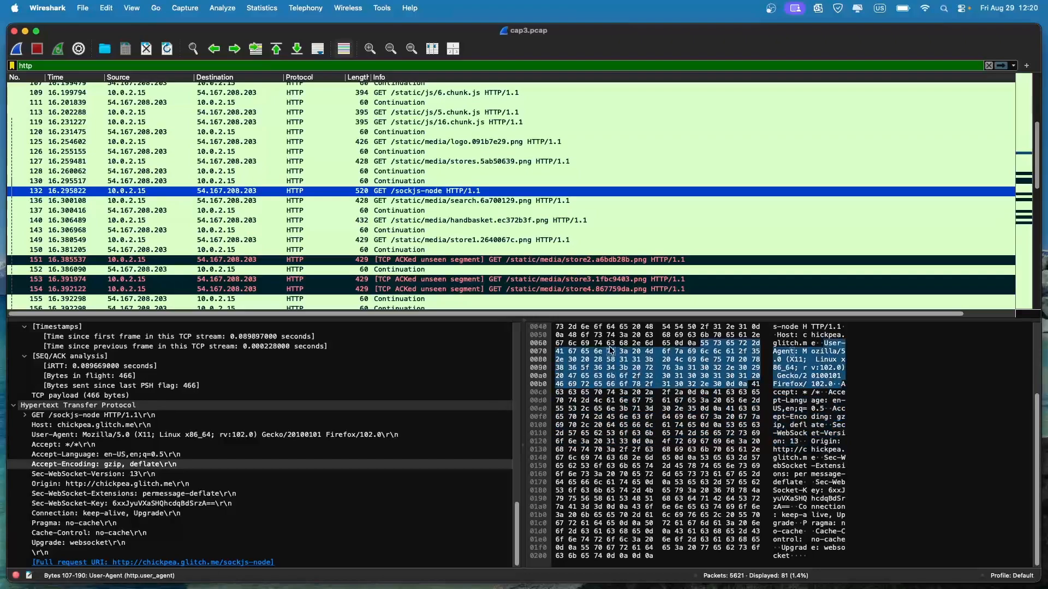
Inspect packet 149, the store1 image request, and packet 378, the GET /static/js/17.chunk.js request
scroll(621, 204, down, 3)
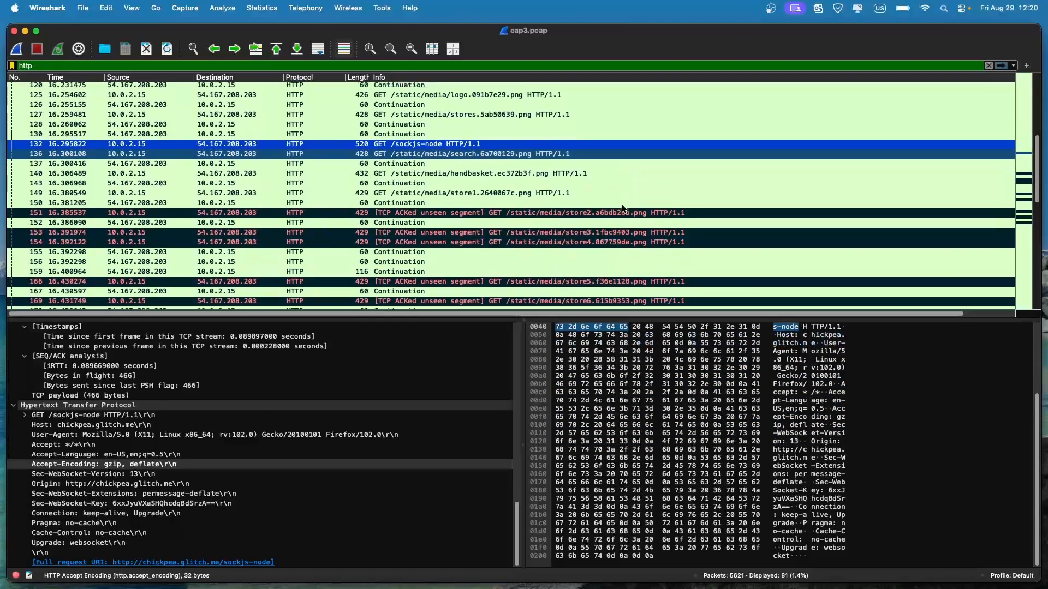
click(601, 186)
scroll(603, 184, down, 3)
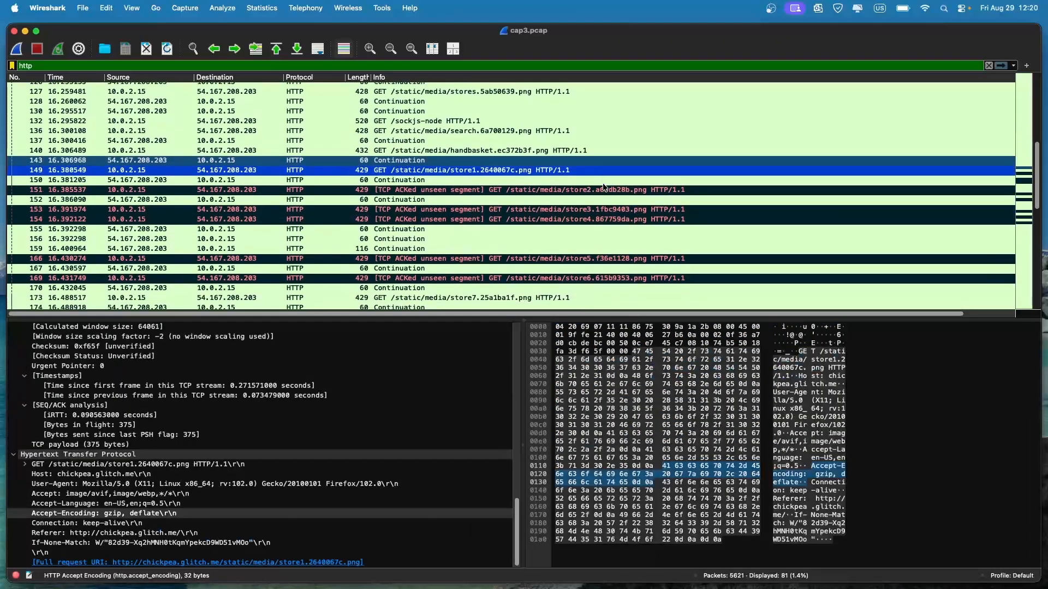
scroll(579, 193, down, 4)
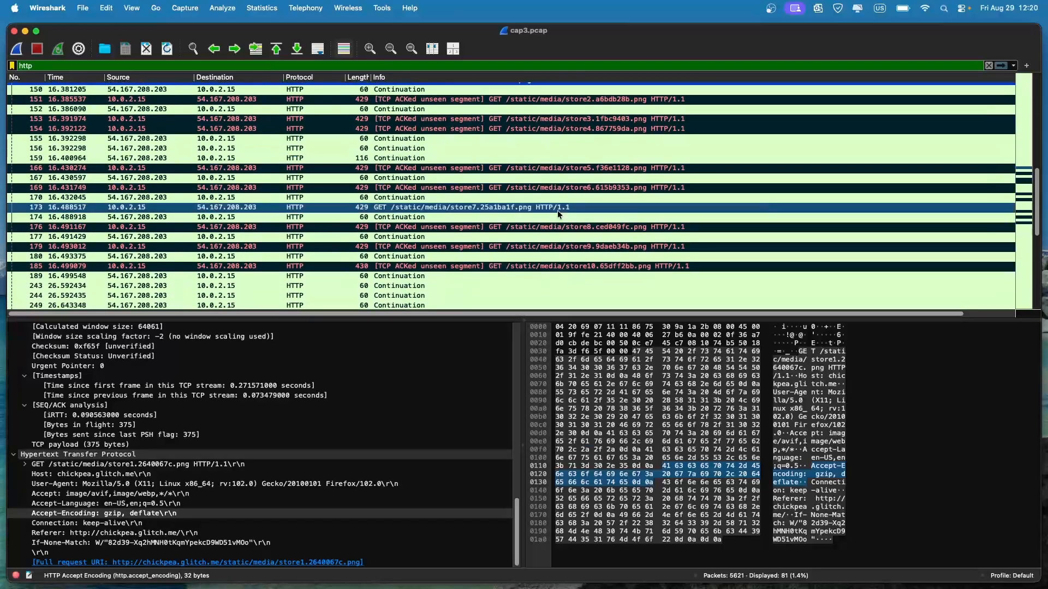
scroll(557, 212, down, 10)
click(551, 213)
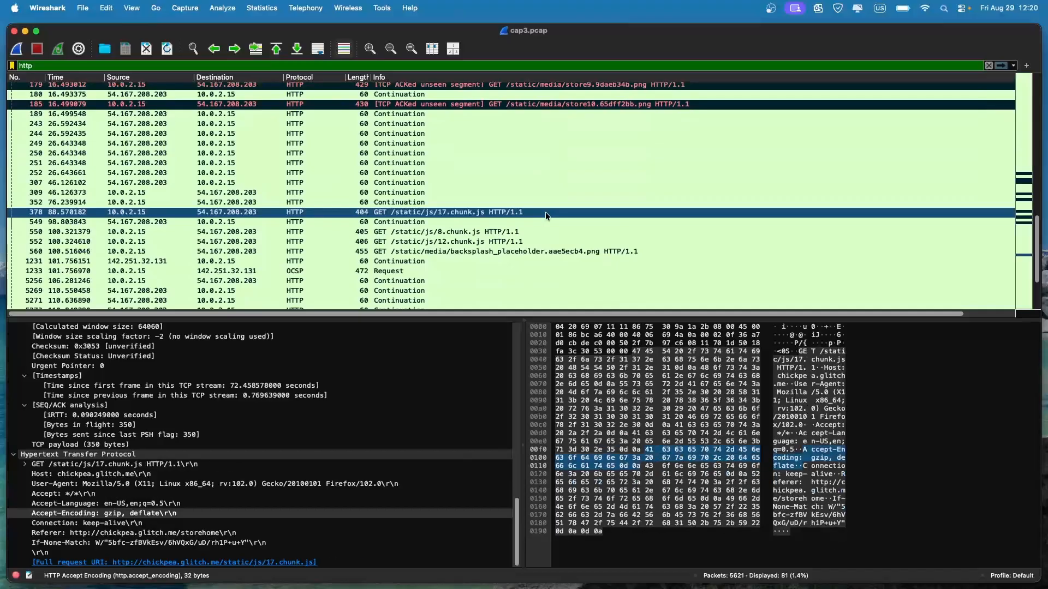
Select HTTP Continuation packet 5407 near the end of the filtered list
scroll(536, 248, down, 2)
scroll(537, 251, down, 2)
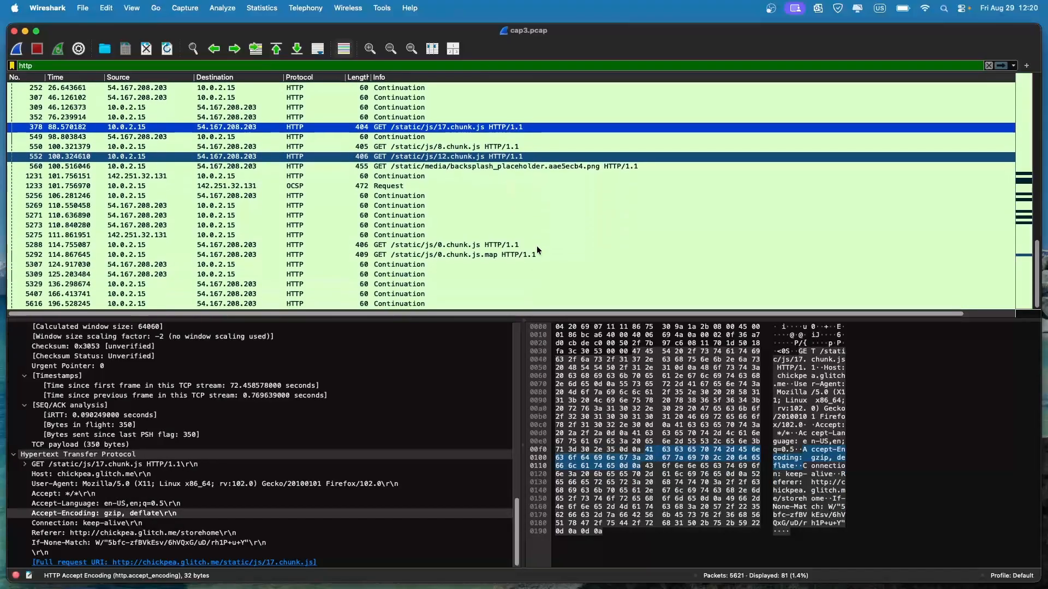
click(501, 294)
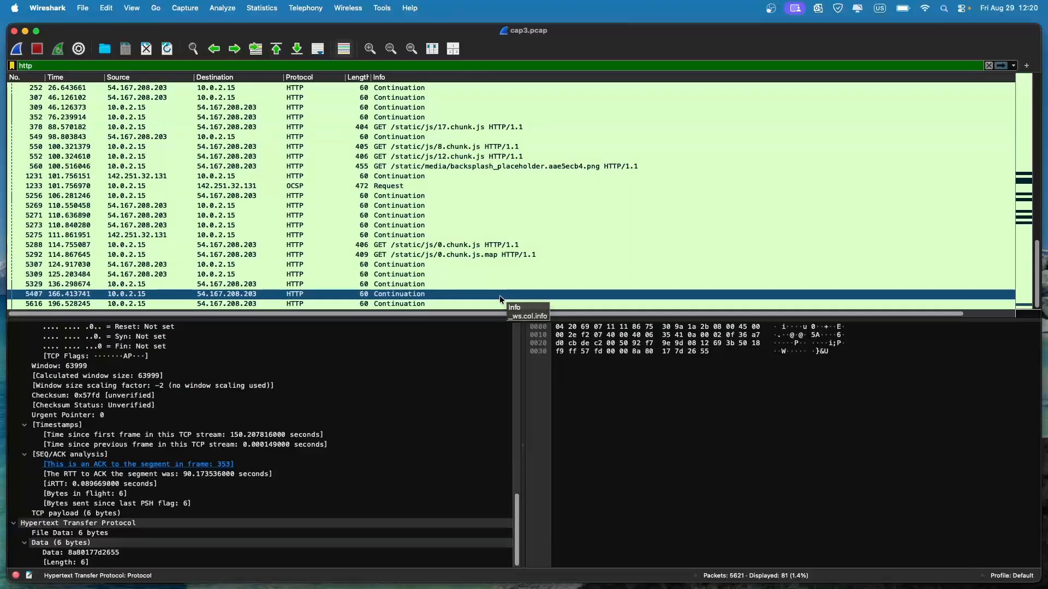
Apply the display filter http and tcp and look through the matching packets
click(234, 67)
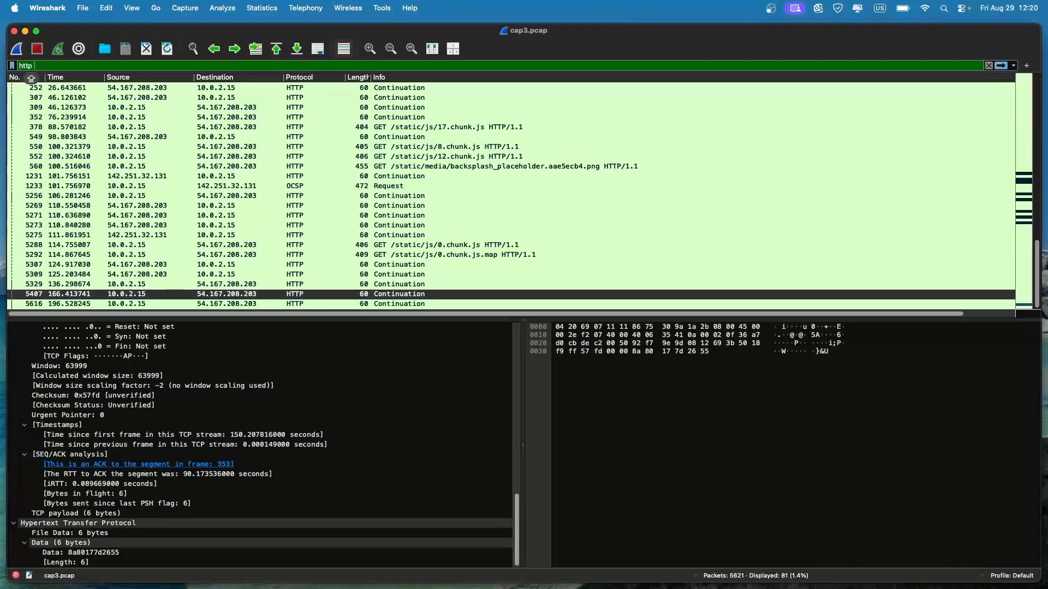
text(a)
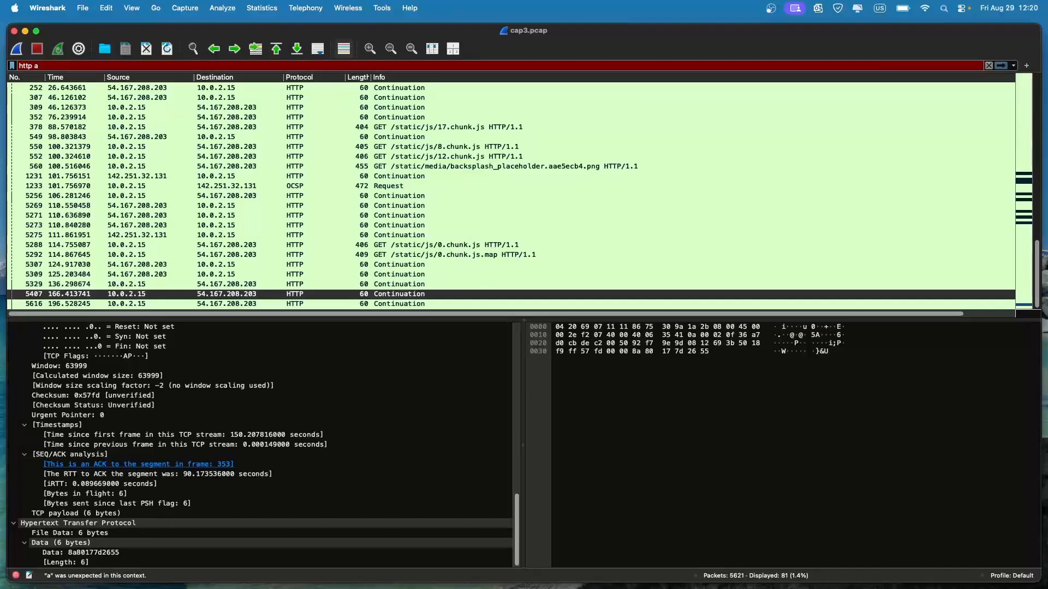
text(nd tcp)
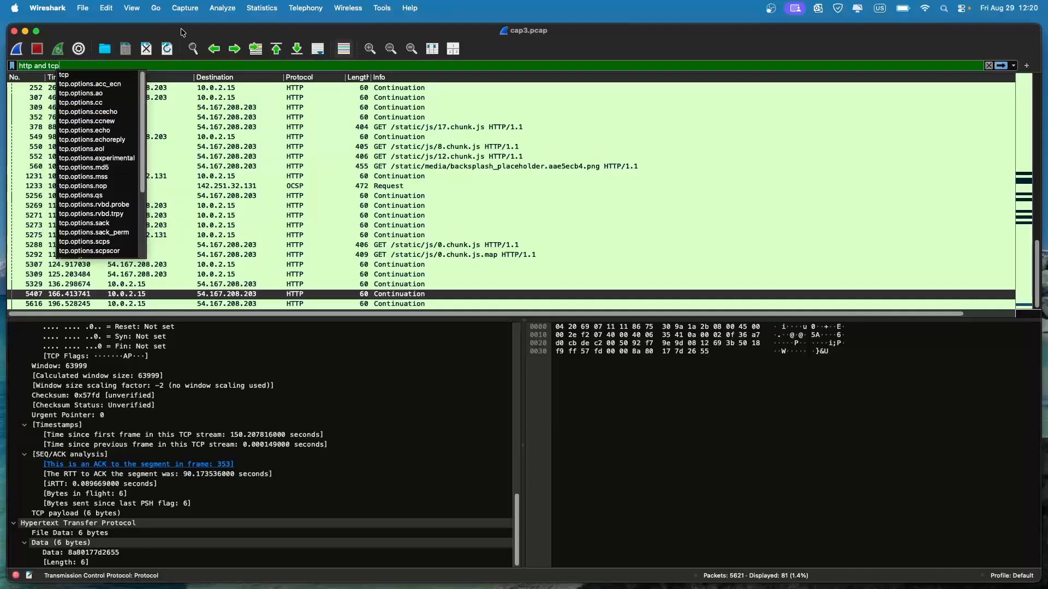
key(Return)
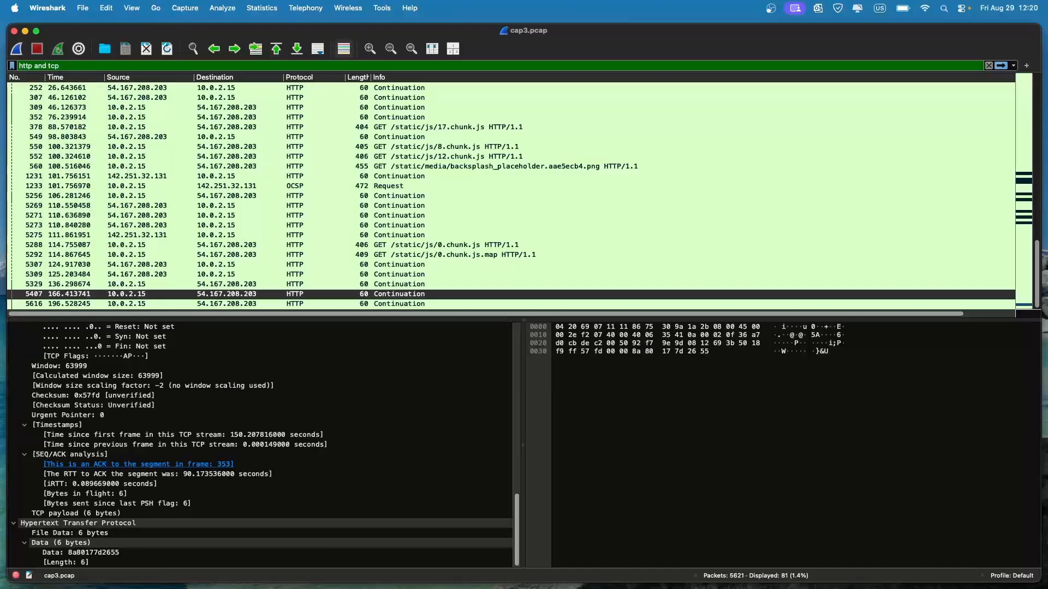
key(Return)
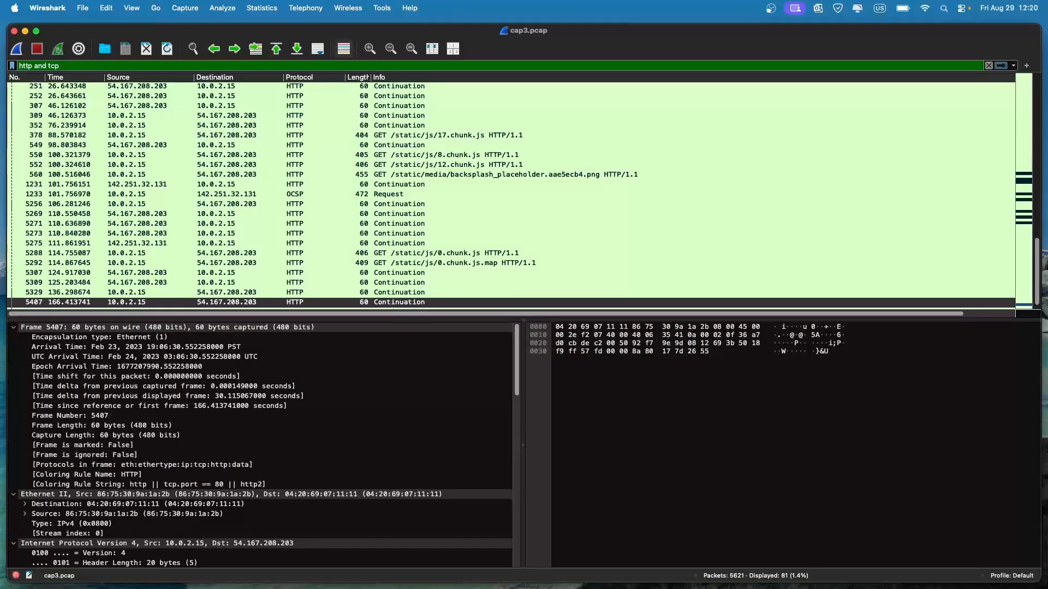
scroll(258, 101, up, 10)
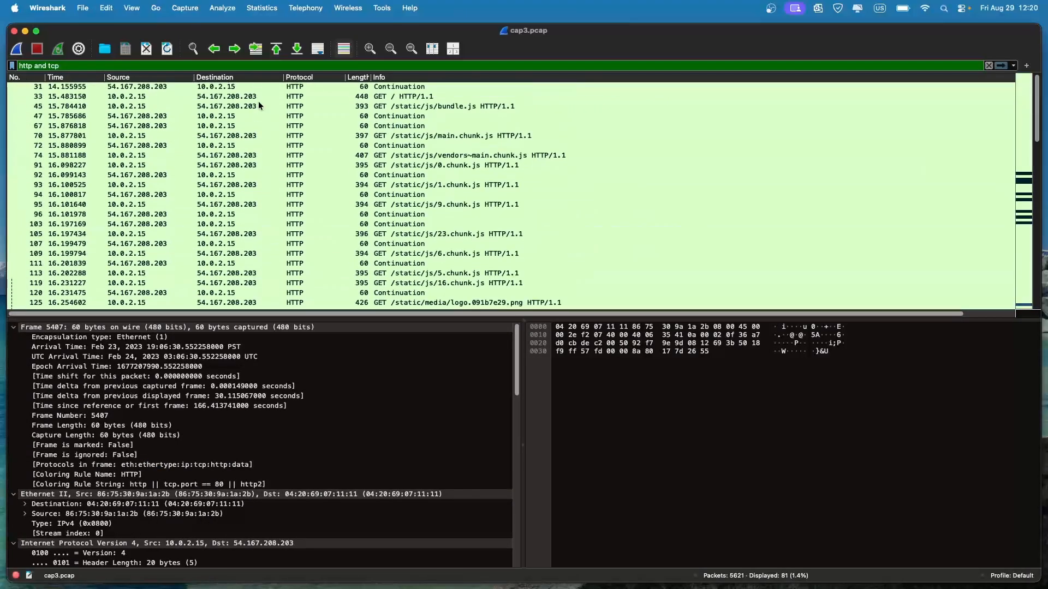
scroll(257, 100, down, 6)
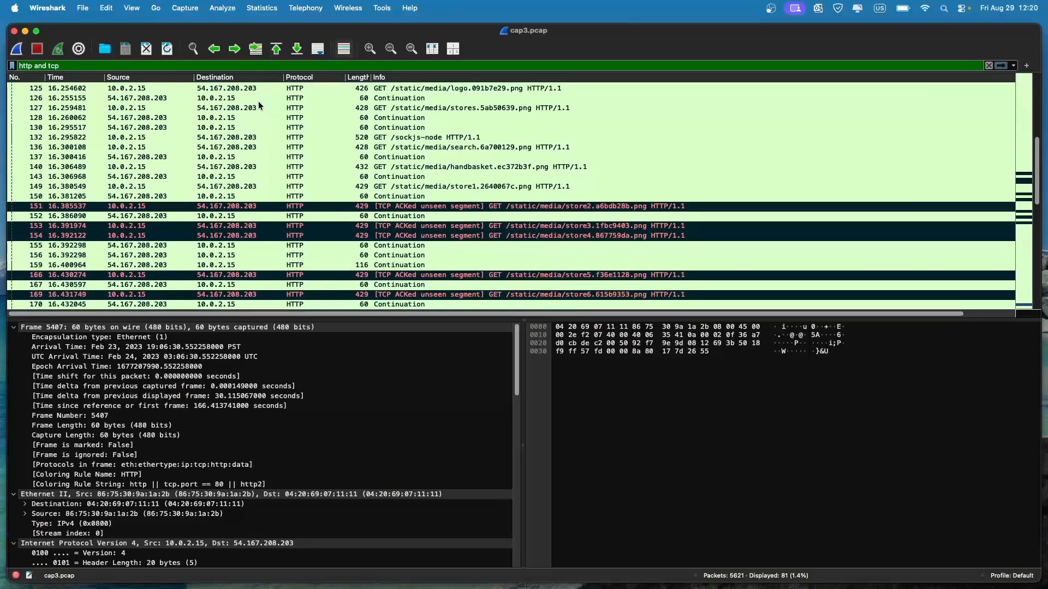
scroll(238, 137, down, 3)
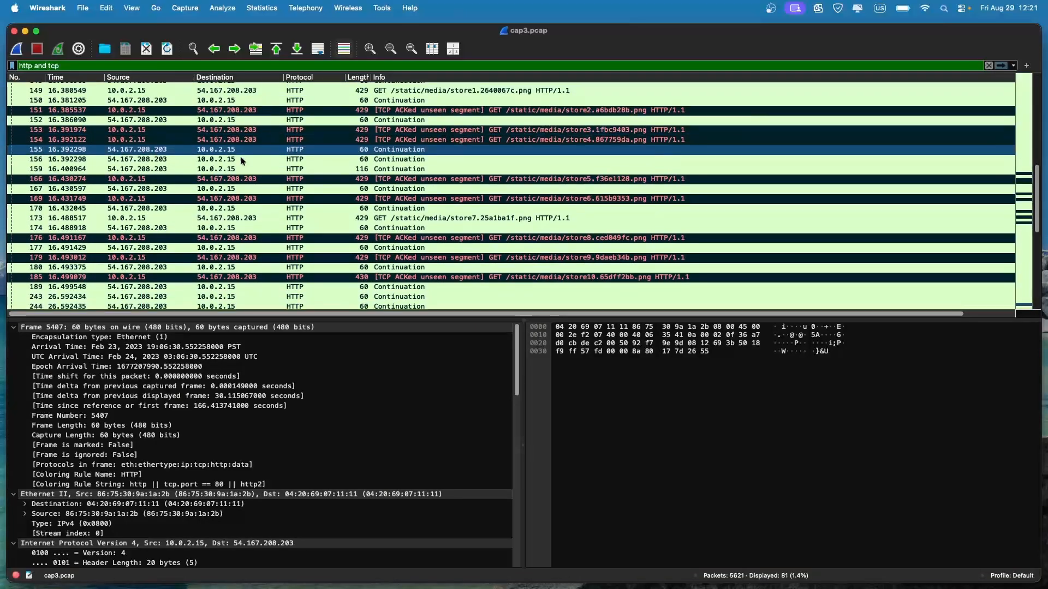
scroll(241, 156, down, 10)
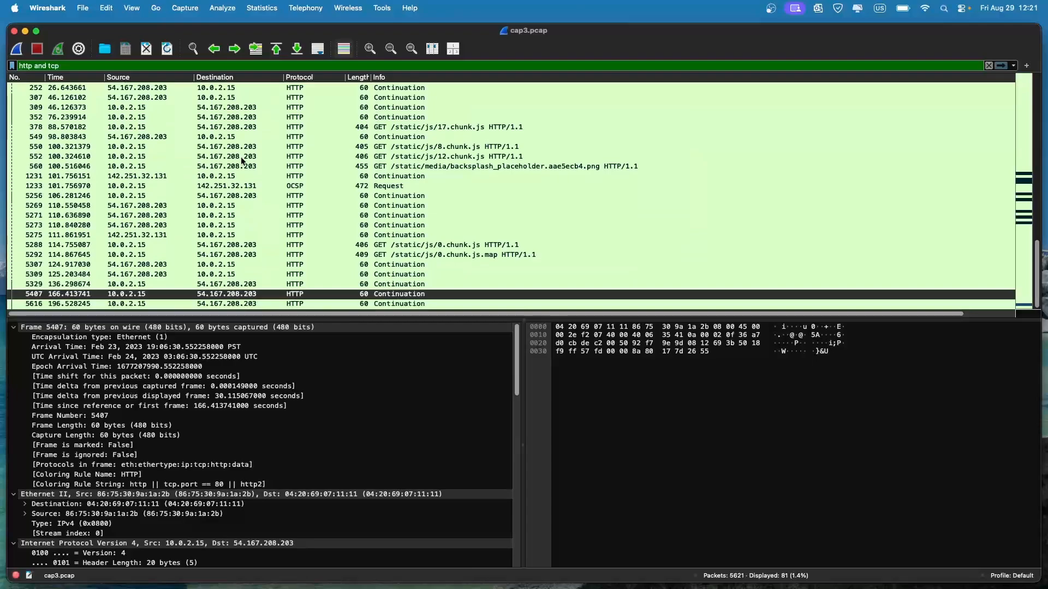
scroll(240, 156, up, 4)
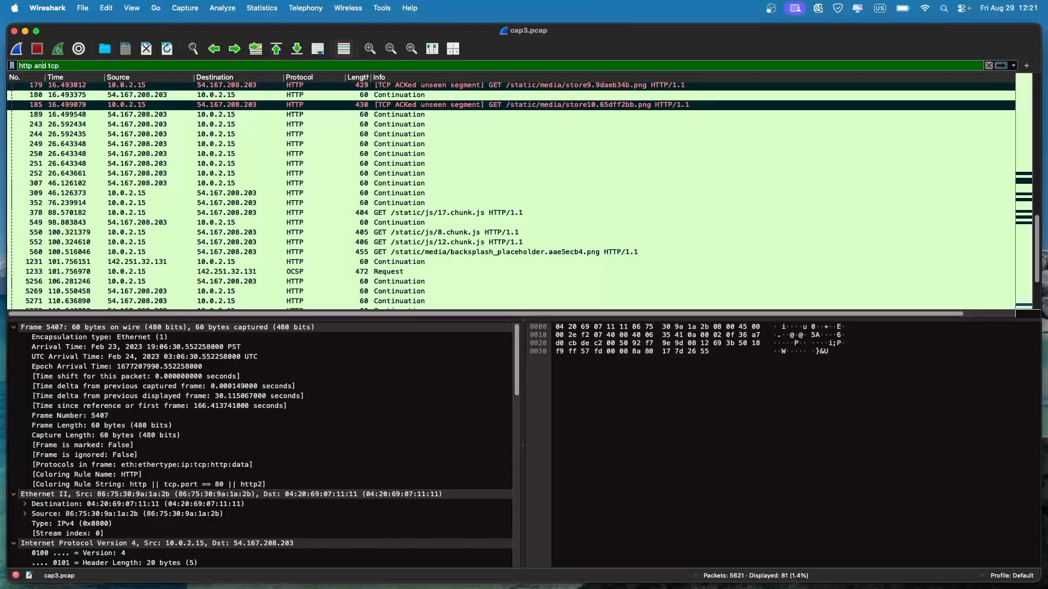
Replace the word and with && in the display filter and apply http && tcp
key(BackSpace)
key(BackSpace)
key(BackSpace)
key(BackSpace)
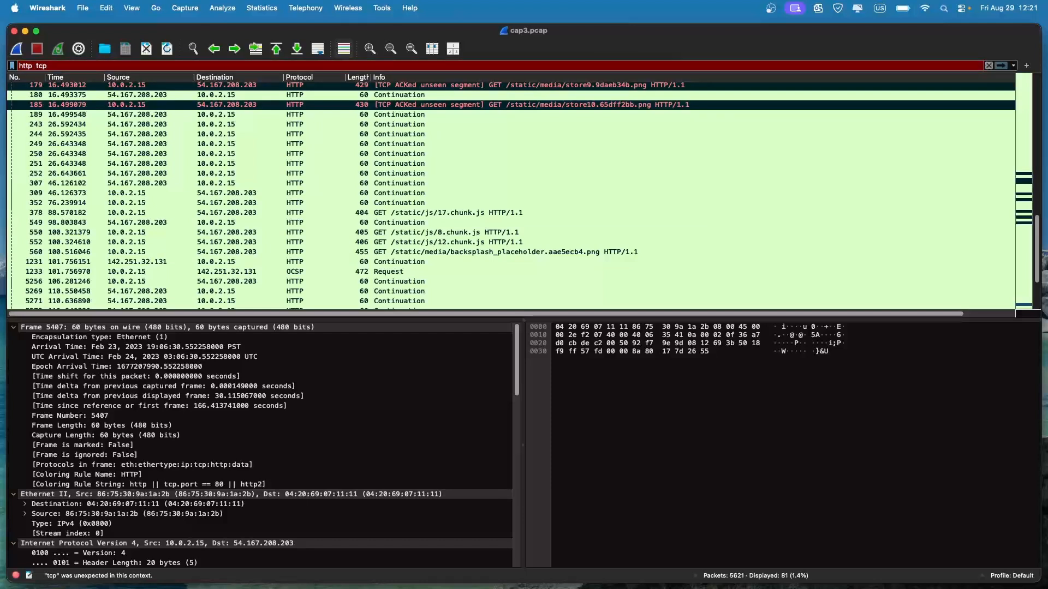
text(&&)
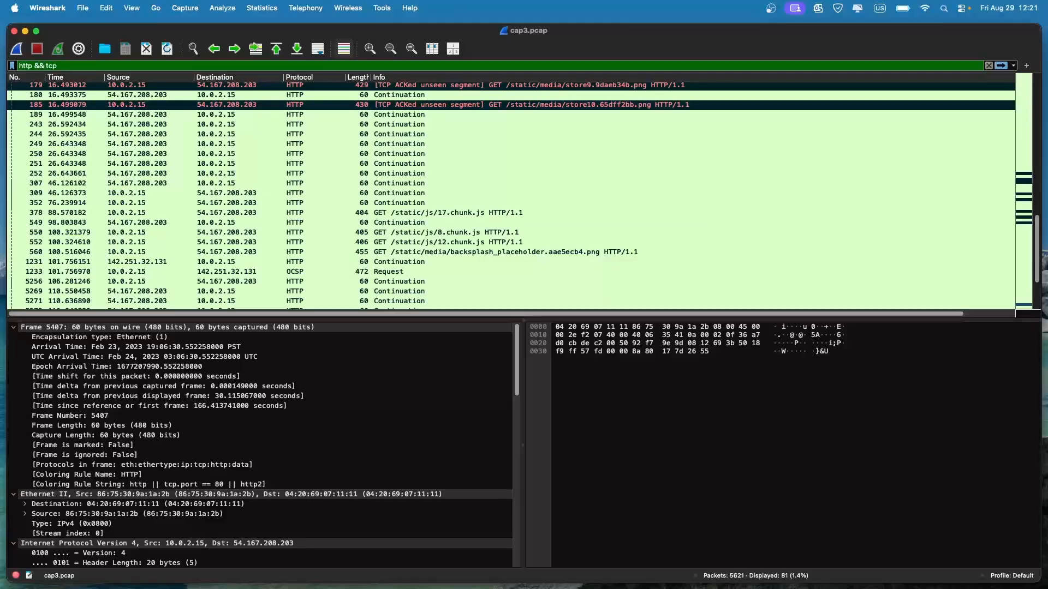
key(Return)
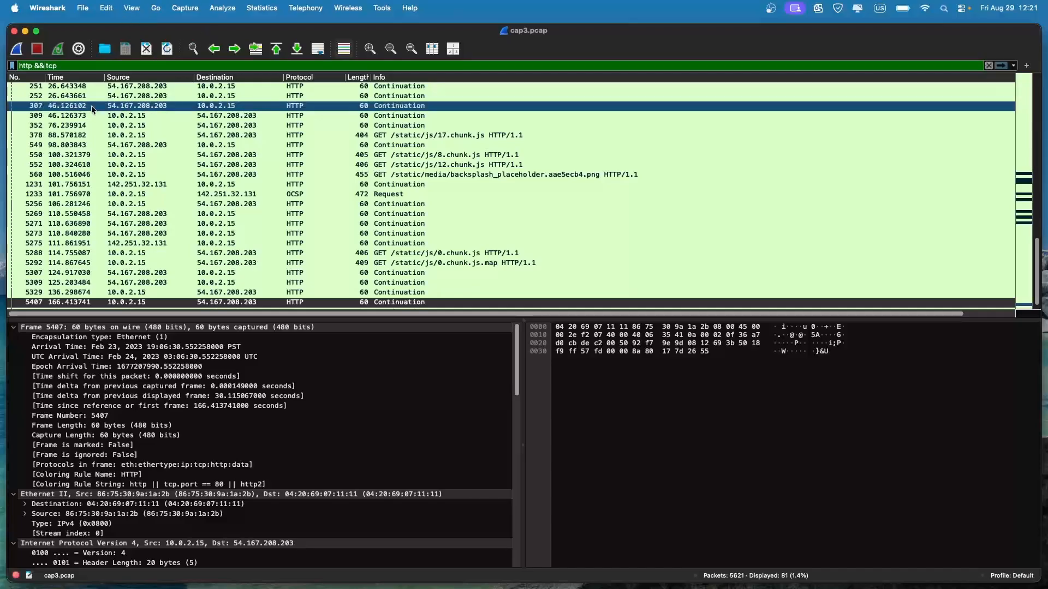
Look through the whole packet list filtered by http && tcp, from packet 31 to 5616, checking protocols and request info
scroll(298, 175, up, 1)
scroll(298, 172, up, 8)
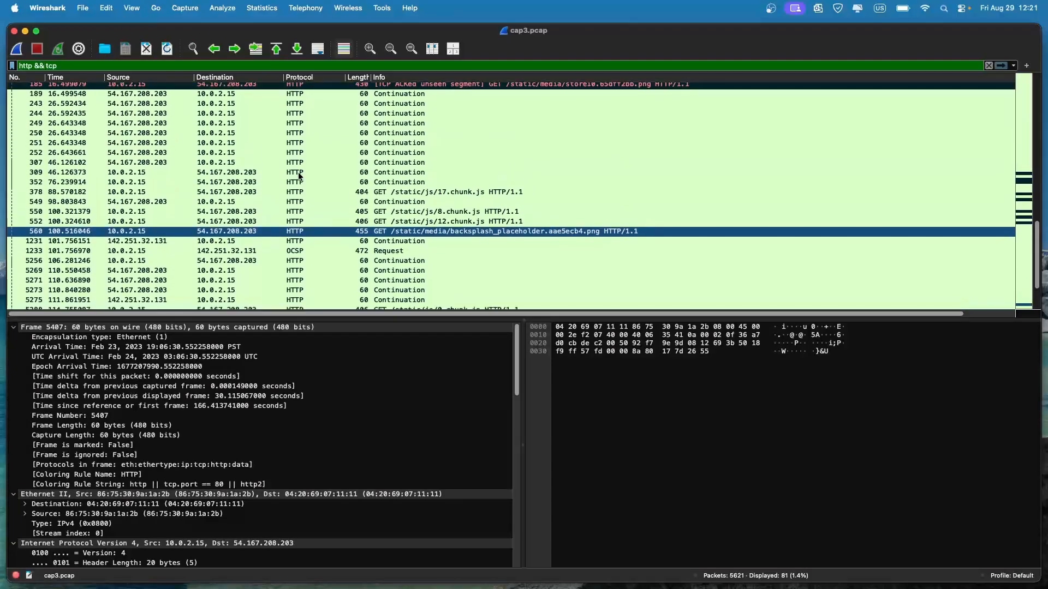
scroll(298, 176, up, 10)
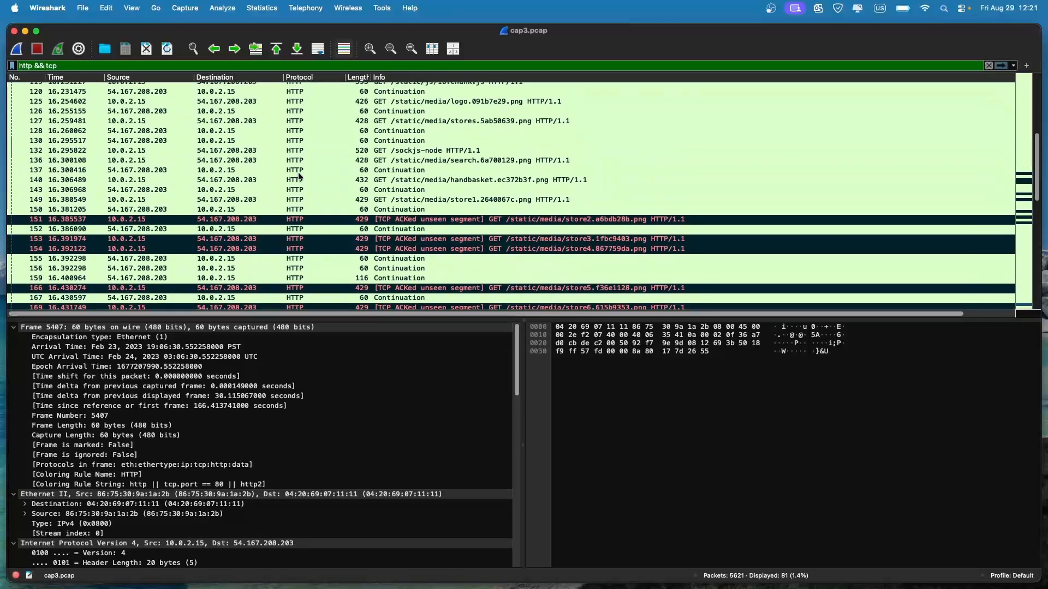
scroll(298, 176, up, 7)
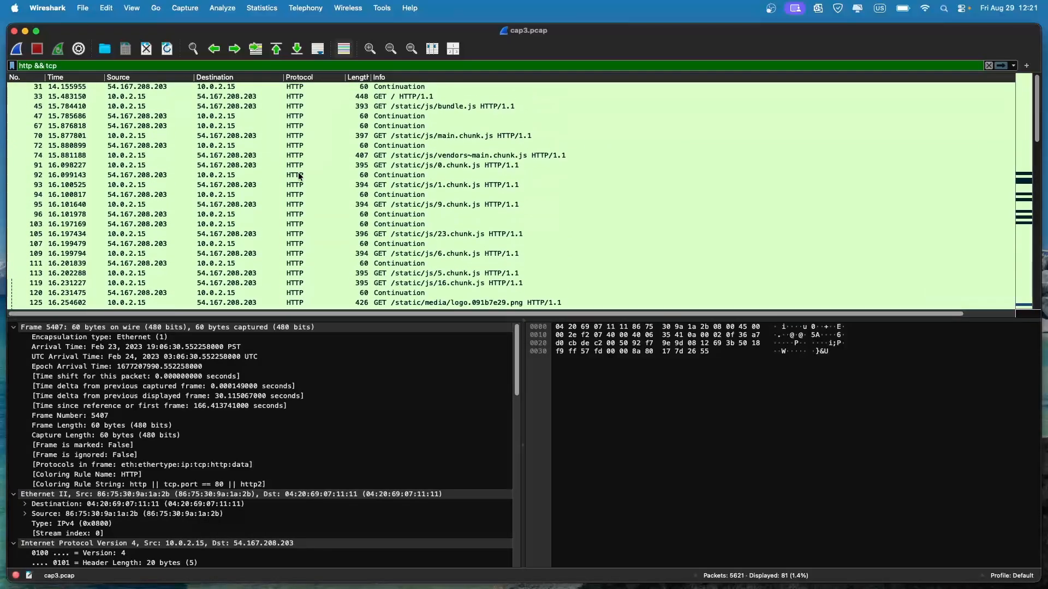
scroll(298, 175, down, 20)
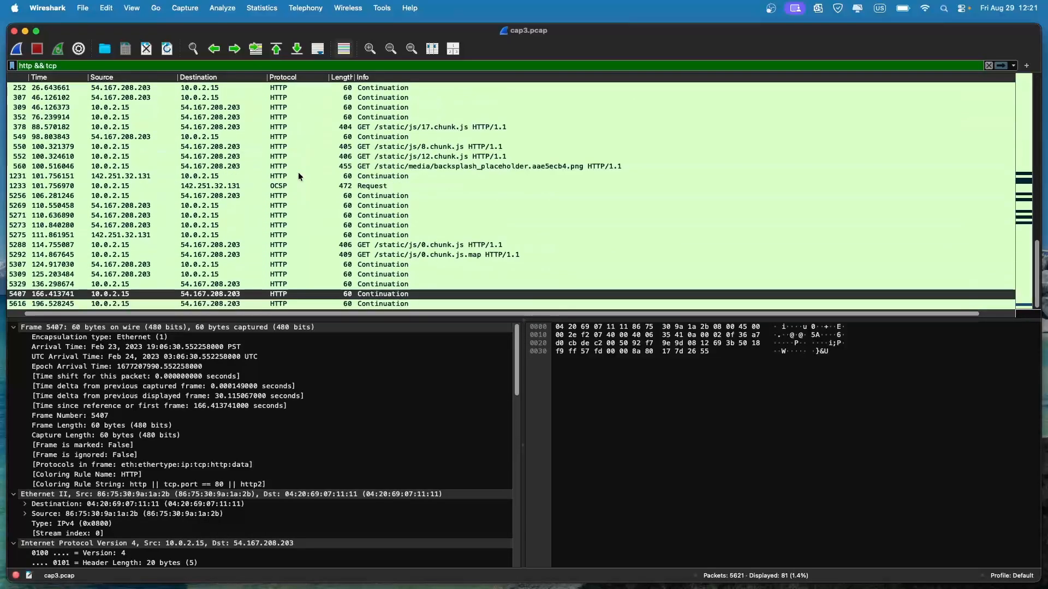
scroll(298, 176, up, 15)
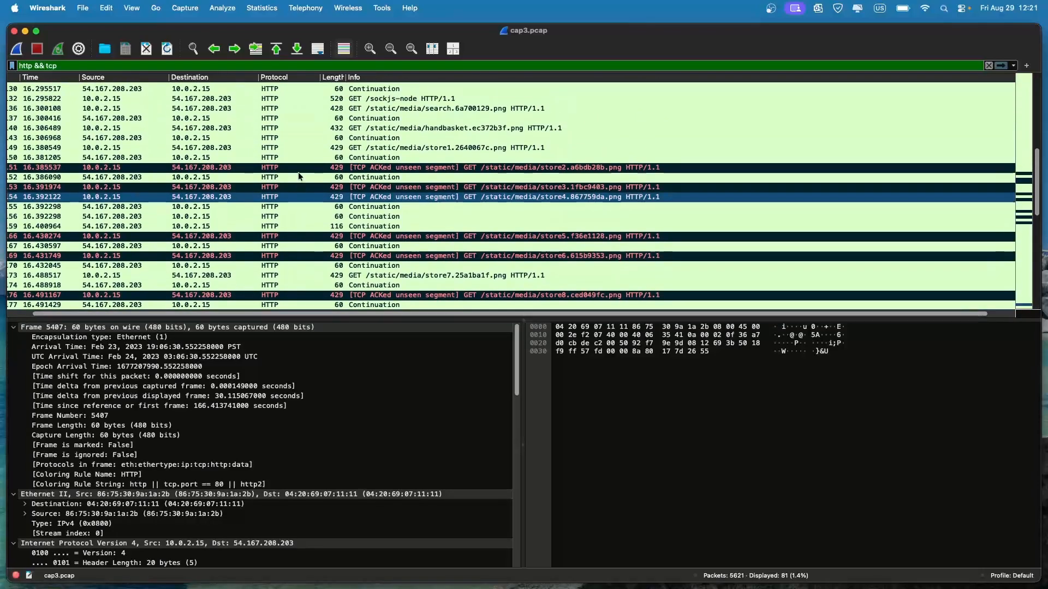
scroll(298, 174, up, 8)
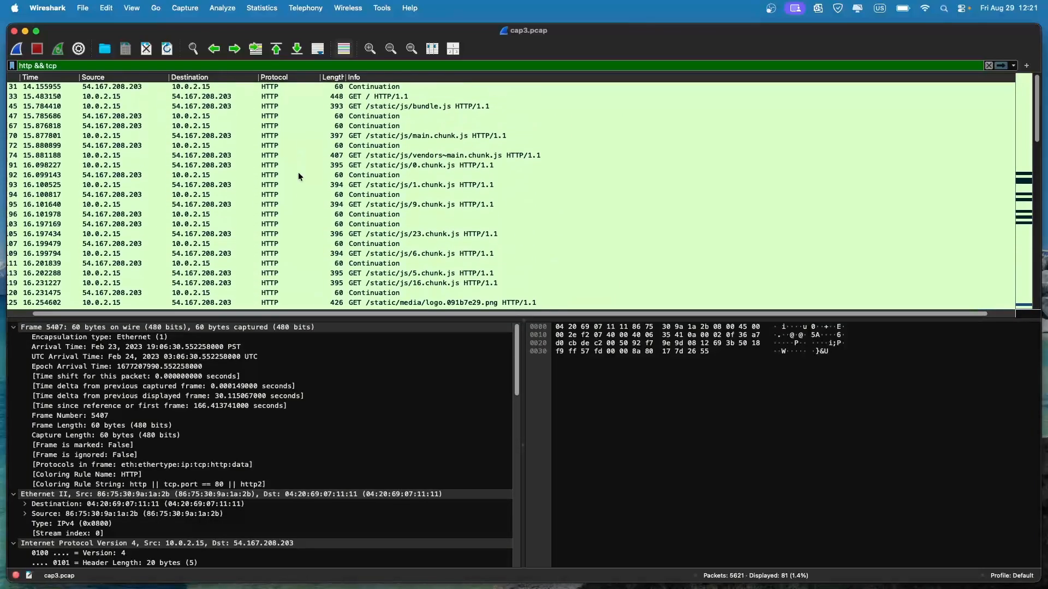
scroll(298, 176, down, 20)
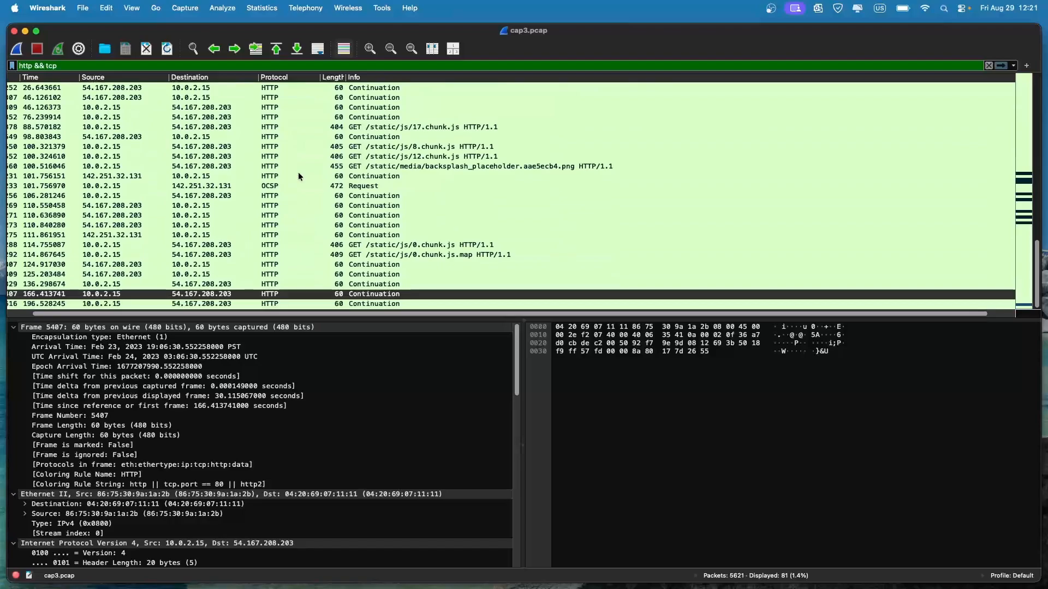
scroll(298, 176, left, 2)
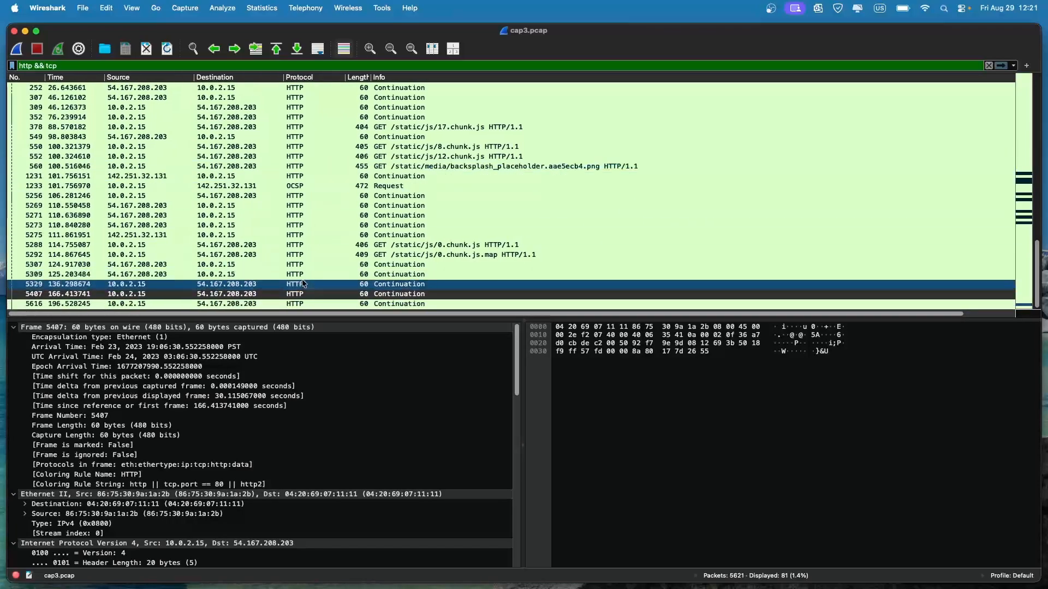
scroll(337, 166, up, 5)
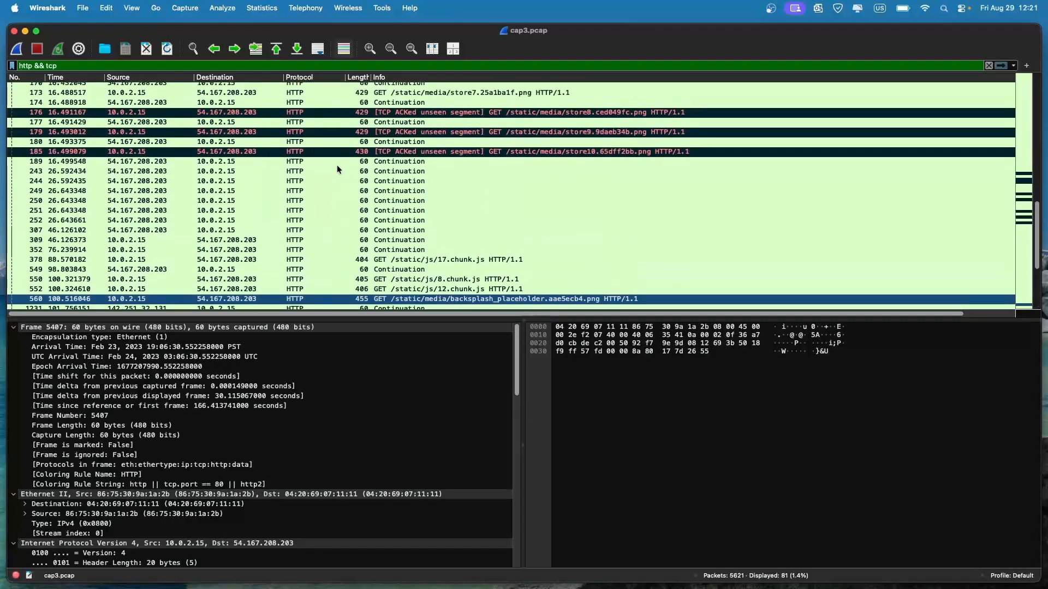
scroll(336, 165, up, 1)
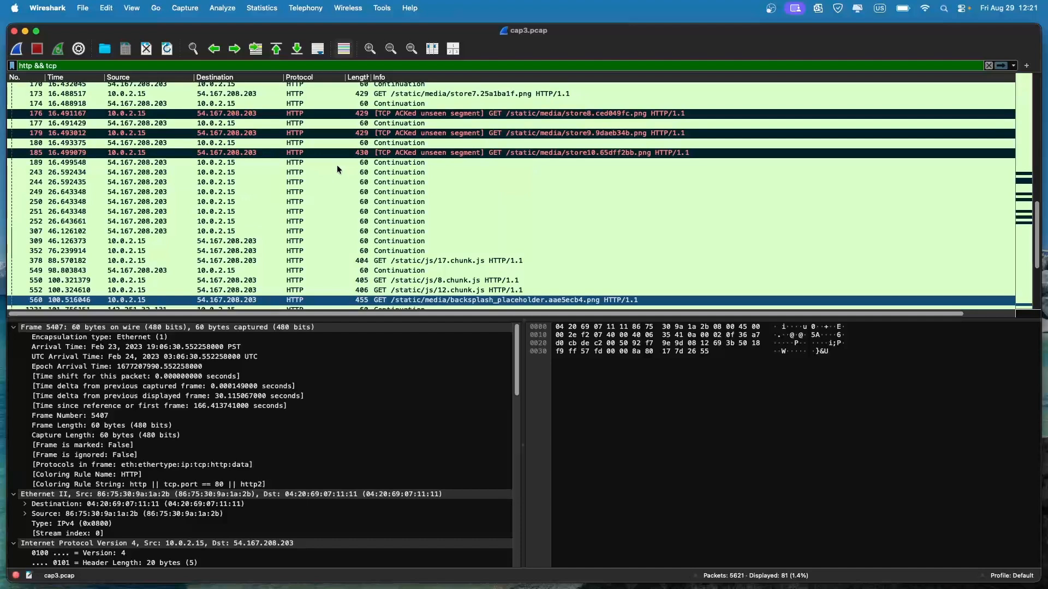
scroll(337, 169, up, 5)
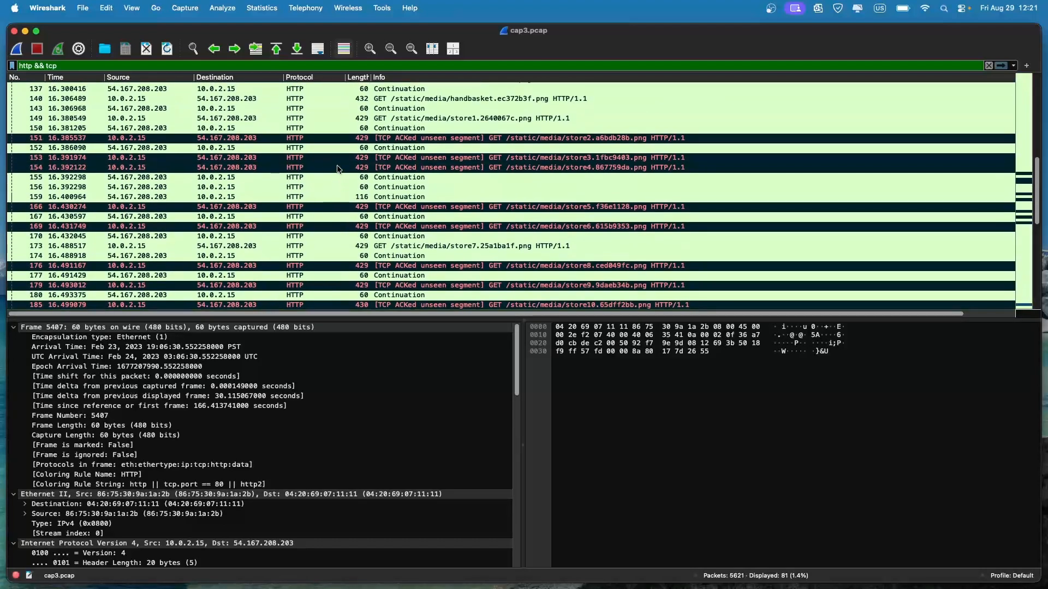
Clear the http && tcp display filter and look through the unfiltered packets from about 5396 to 5450
scroll(337, 169, up, 1)
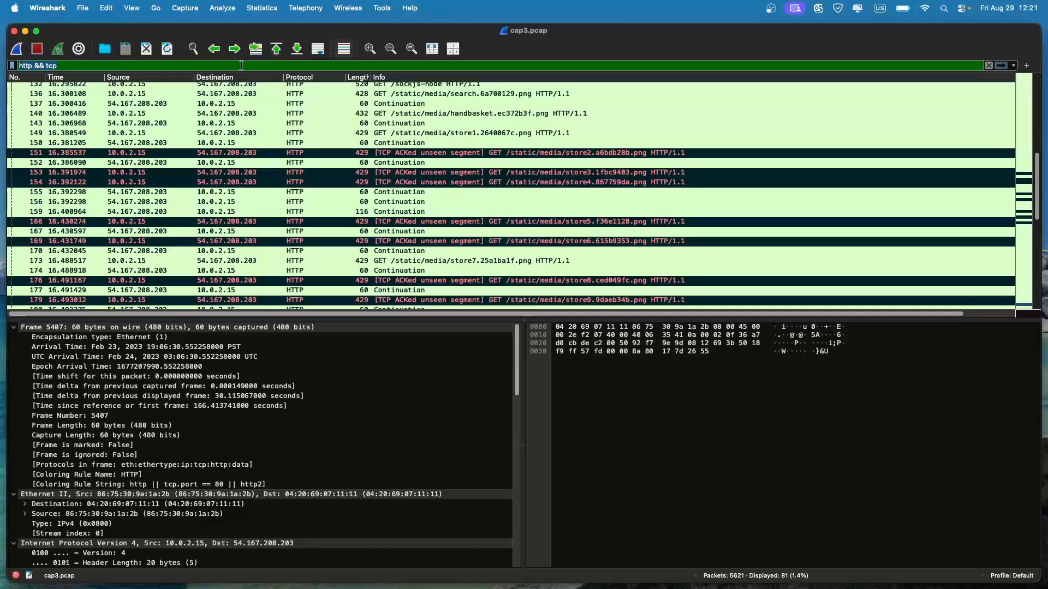
key(BackSpace)
key(Return)
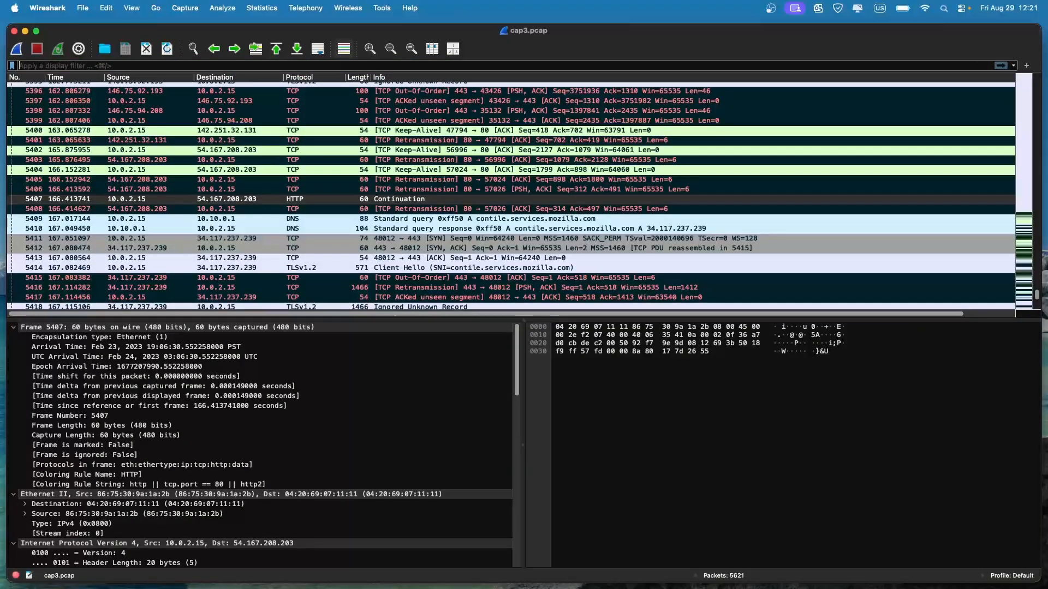
scroll(239, 208, down, 3)
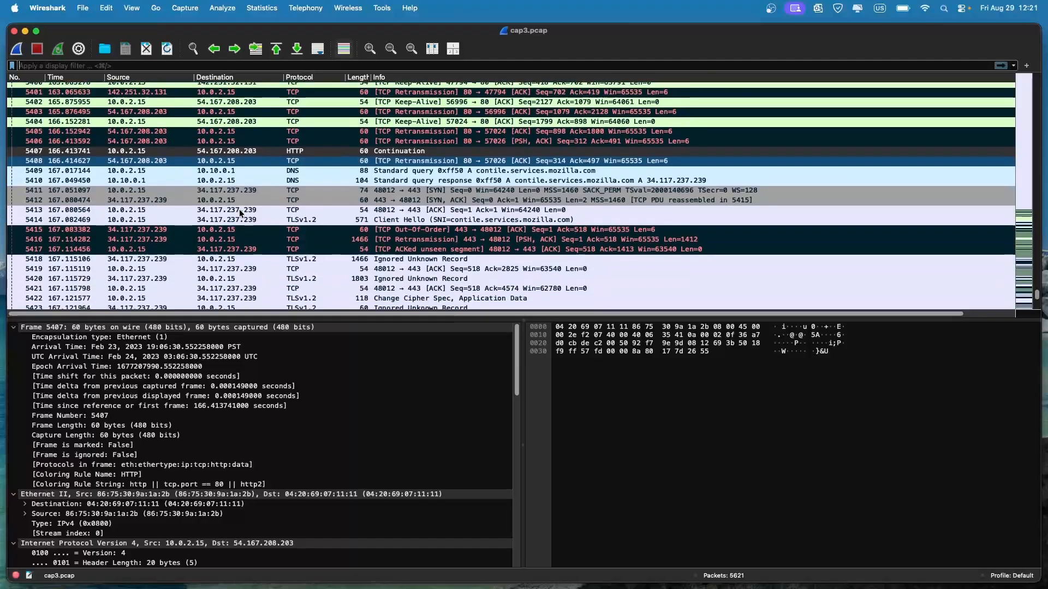
scroll(239, 209, down, 10)
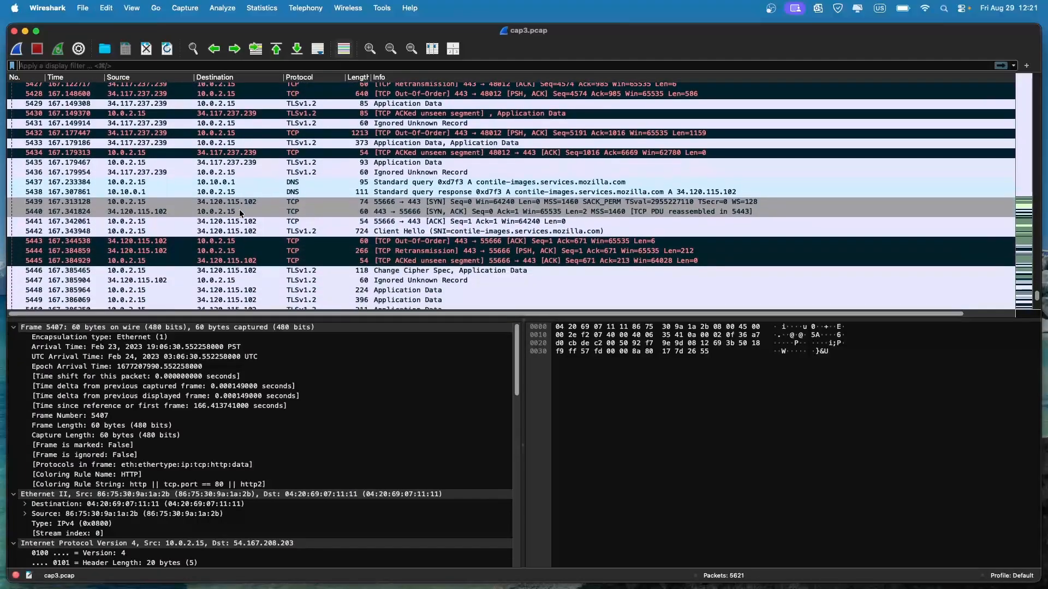
Apply the display filter http and dns to the capture
click(342, 67)
text(http)
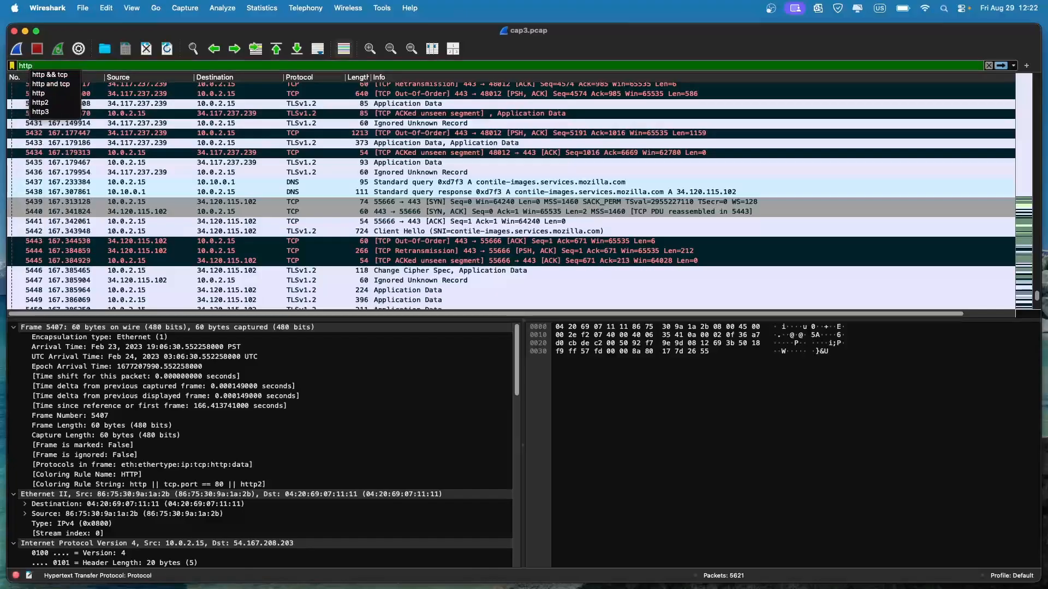
text( and d)
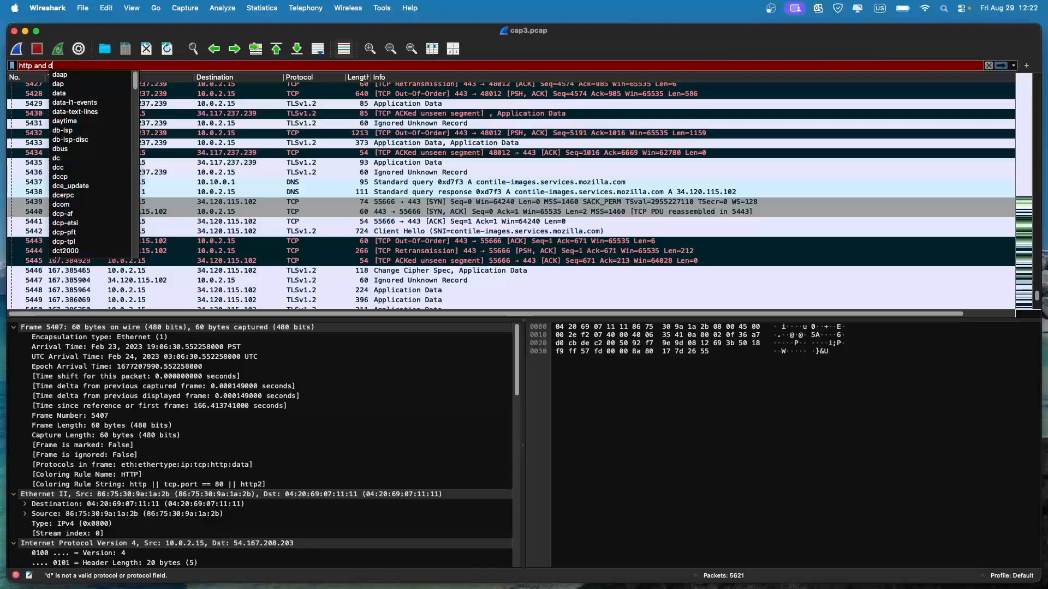
text(ns)
key(Return)
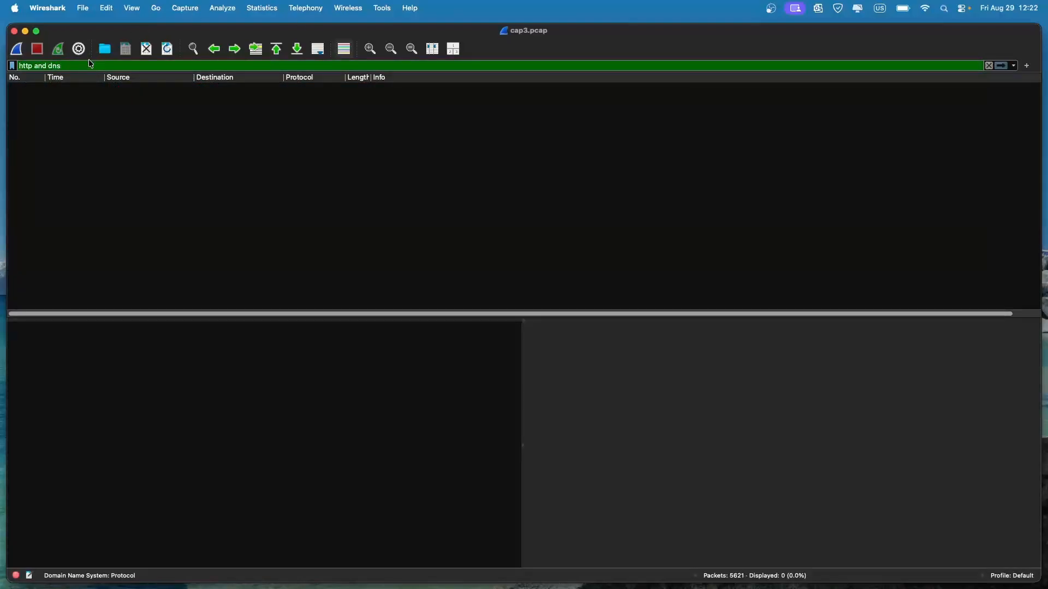
Remove the dns condition from the display filter expression, keeping only http
key(BackSpace)
key(BackSpace)
key(BackSpace)
key(BackSpace)
key(BackSpace)
key(BackSpace)
key(BackSpace)
text(and i)
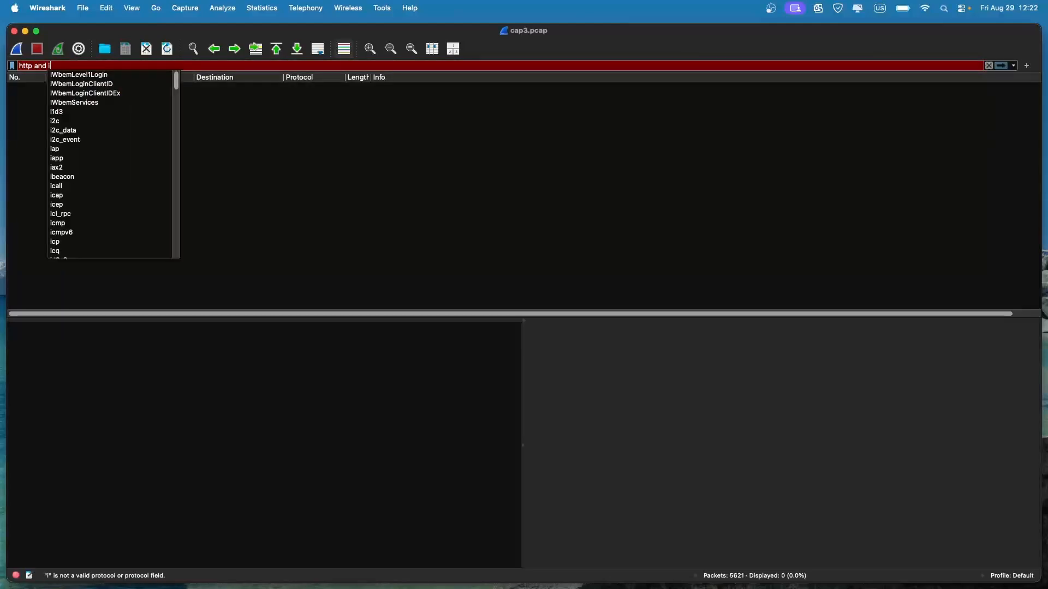
text(p.src)
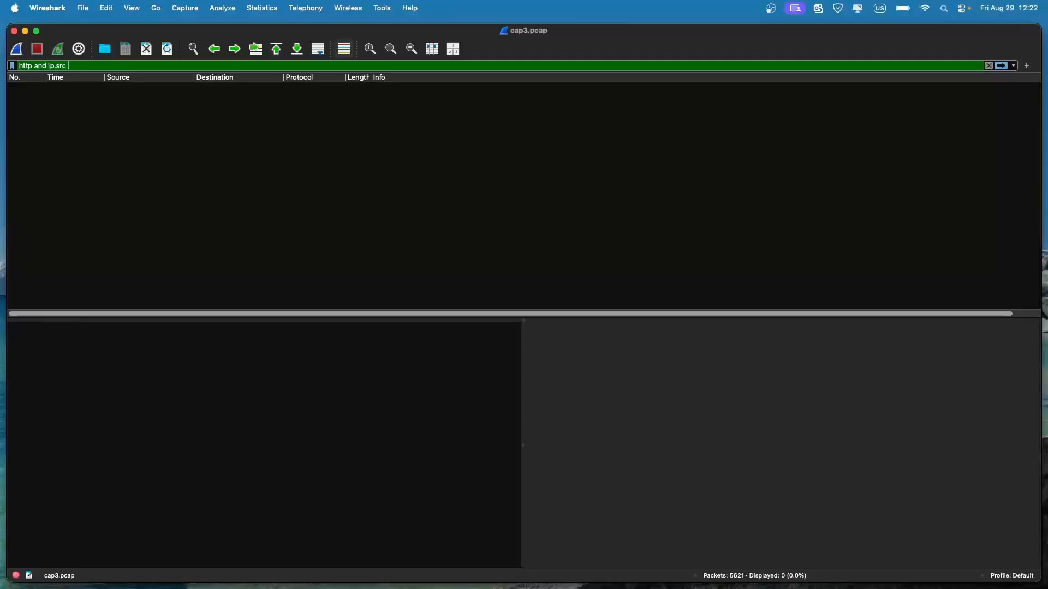
key(BackSpace)
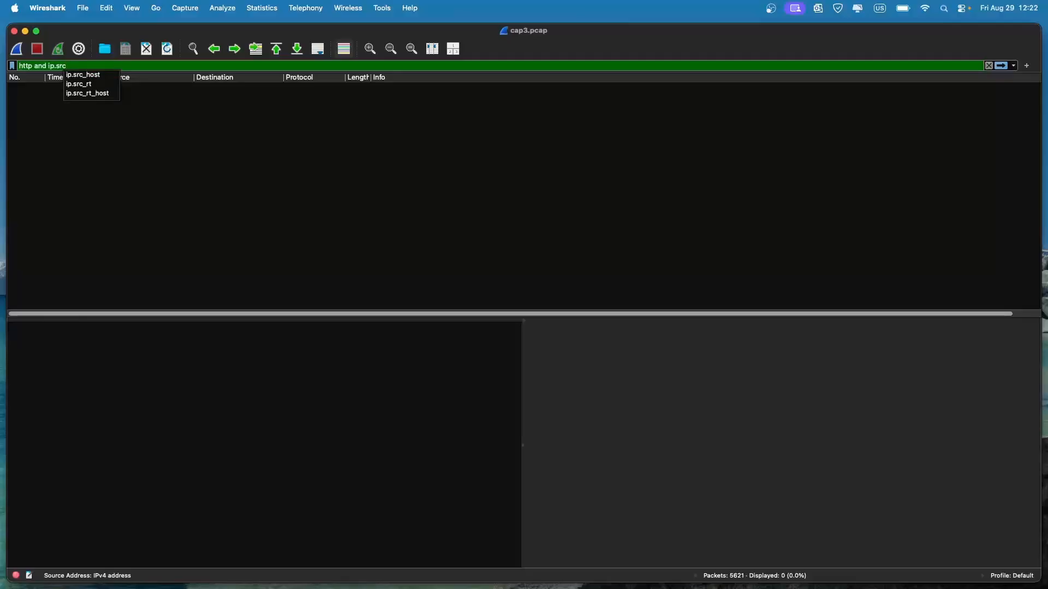
text(==)
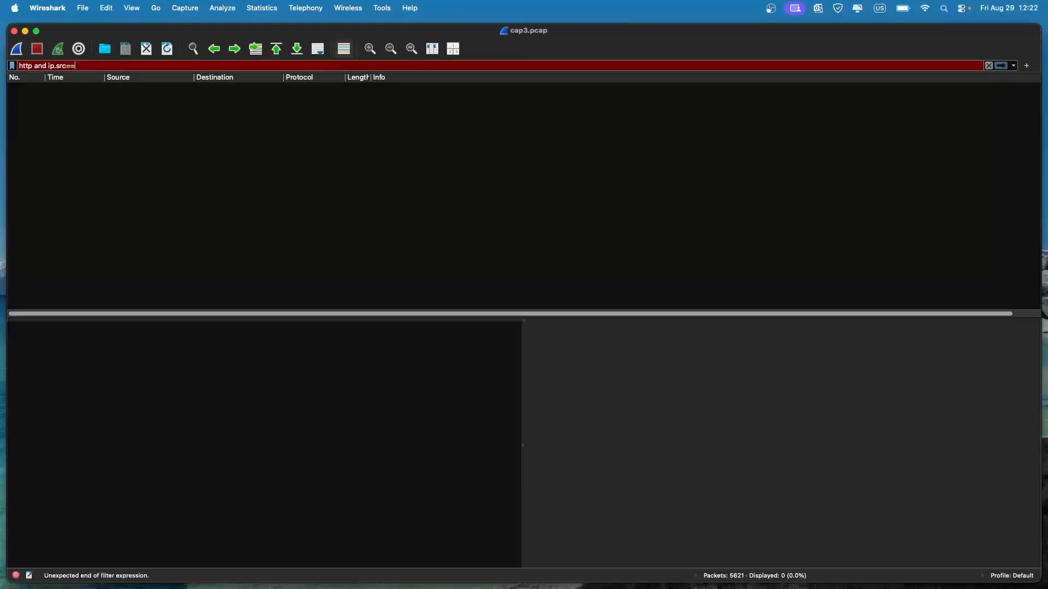
text(10)
key(BackSpace)
key(BackSpace)
key(BackSpace)
key(BackSpace)
key(BackSpace)
key(BackSpace)
key(BackSpace)
key(BackSpace)
key(BackSpace)
key(BackSpace)
key(BackSpace)
key(BackSpace)
key(BackSpace)
key(BackSpace)
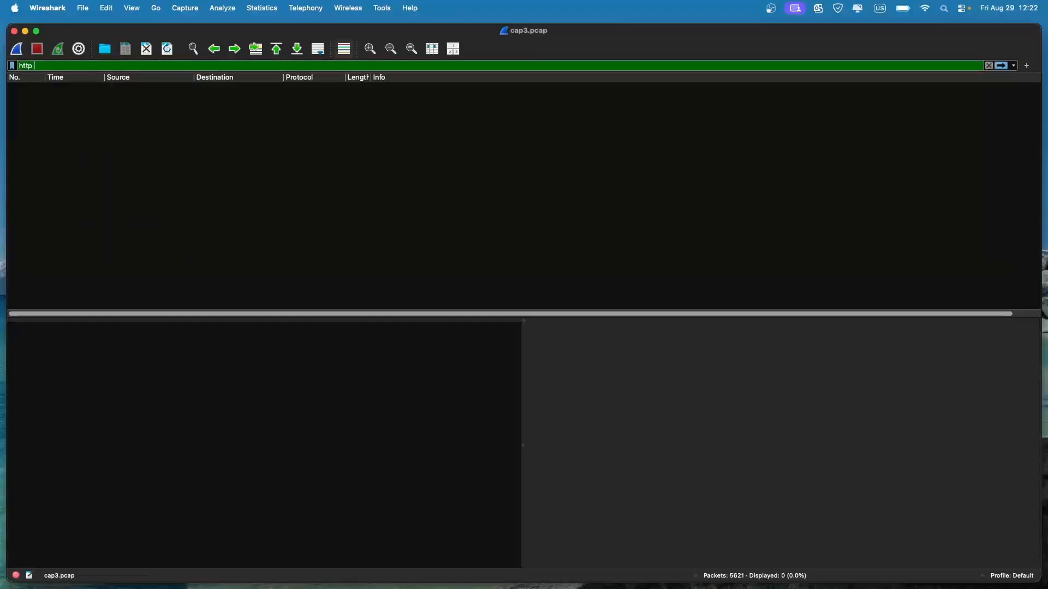
Apply the display filter http and examine packet 72's frame, Ethernet, IP and TCP details
key(Return)
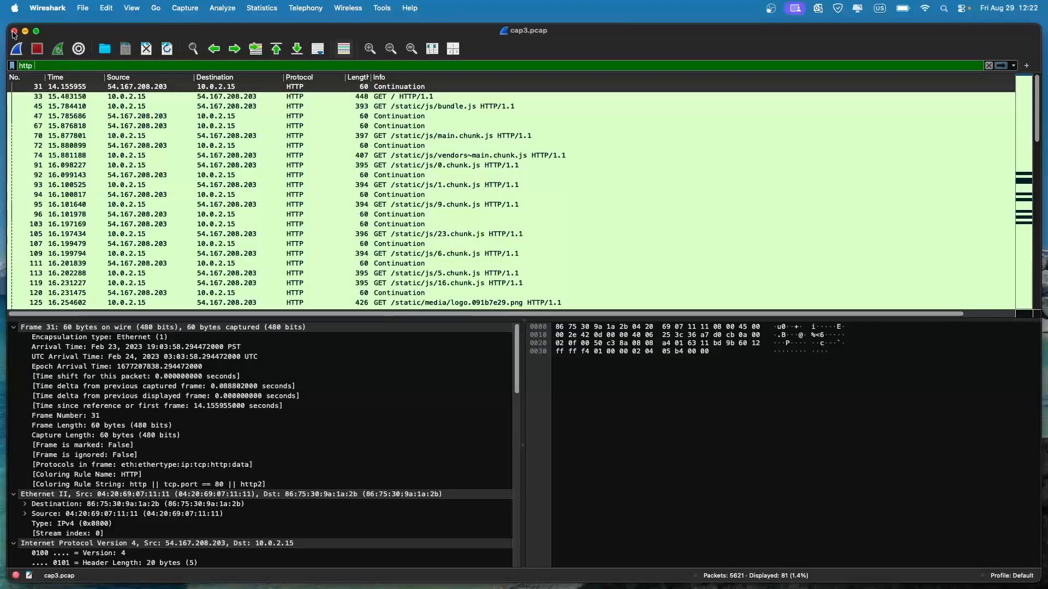
click(230, 145)
scroll(161, 338, down, 10)
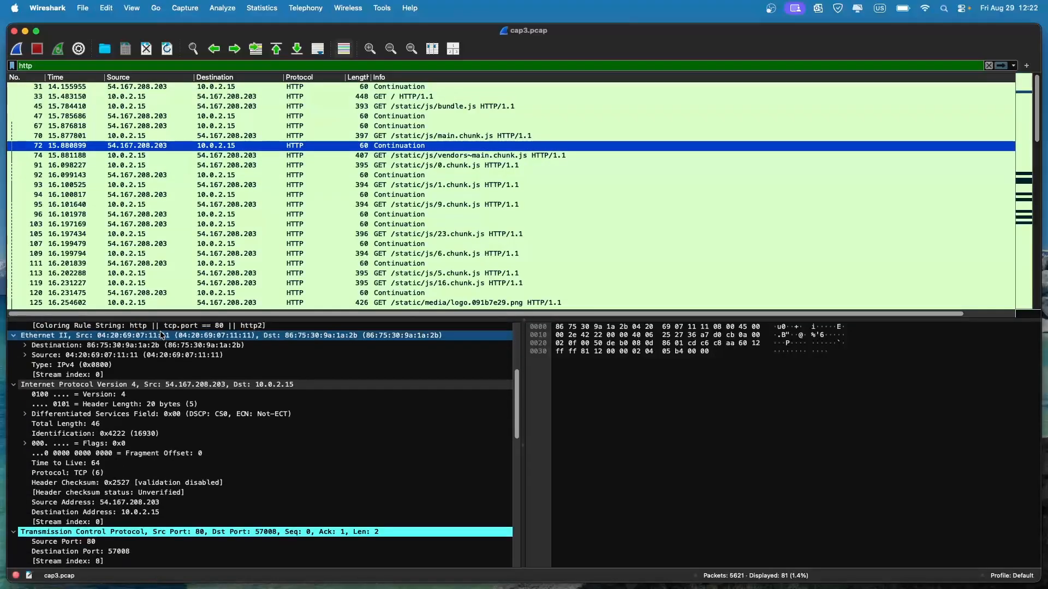
scroll(161, 339, down, 10)
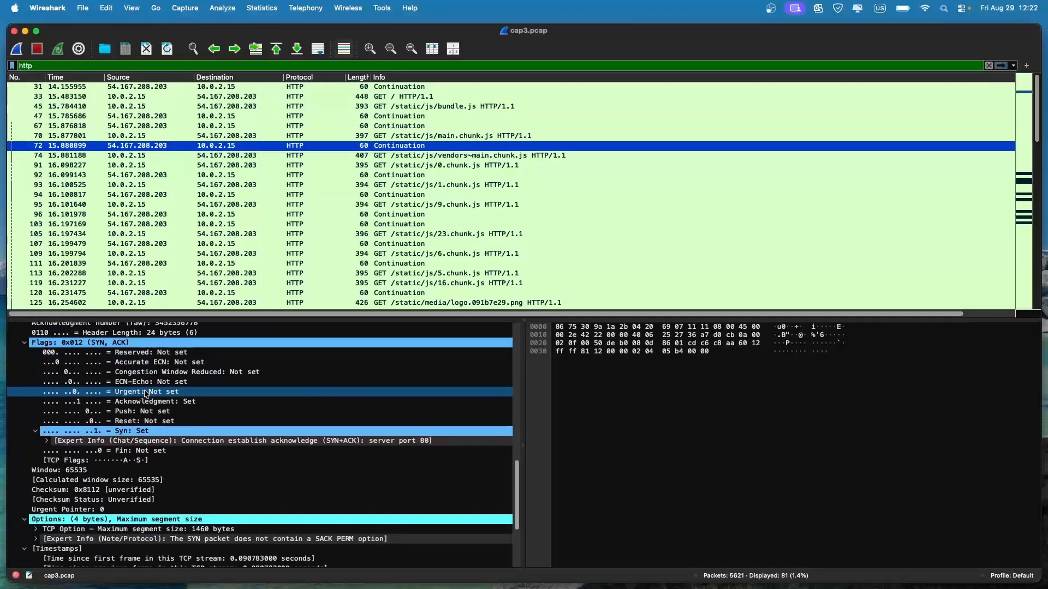
scroll(144, 394, up, 10)
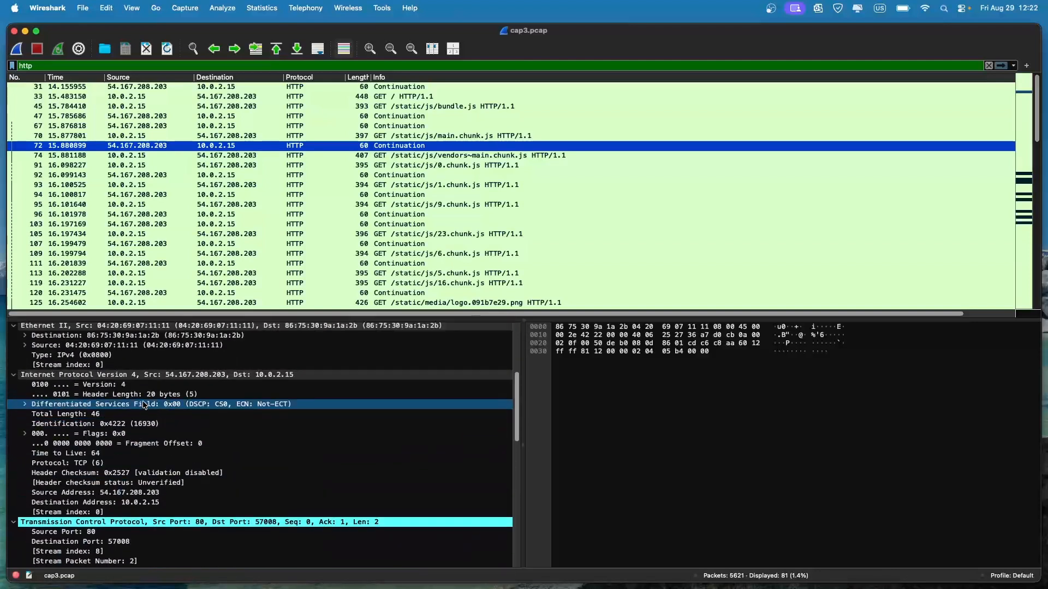
scroll(145, 405, up, 8)
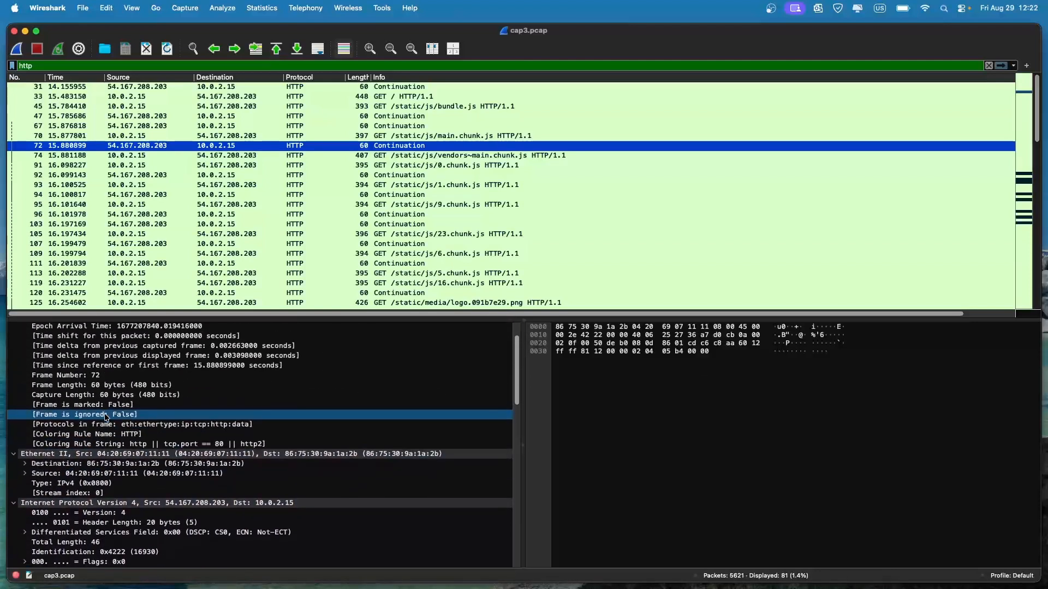
scroll(105, 418, up, 1)
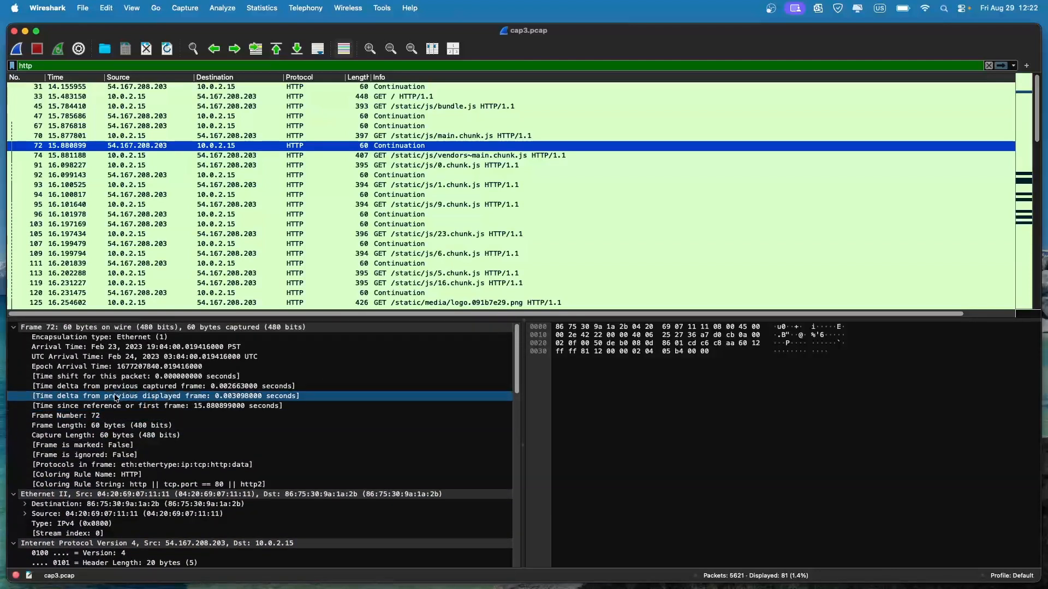
scroll(127, 396, down, 3)
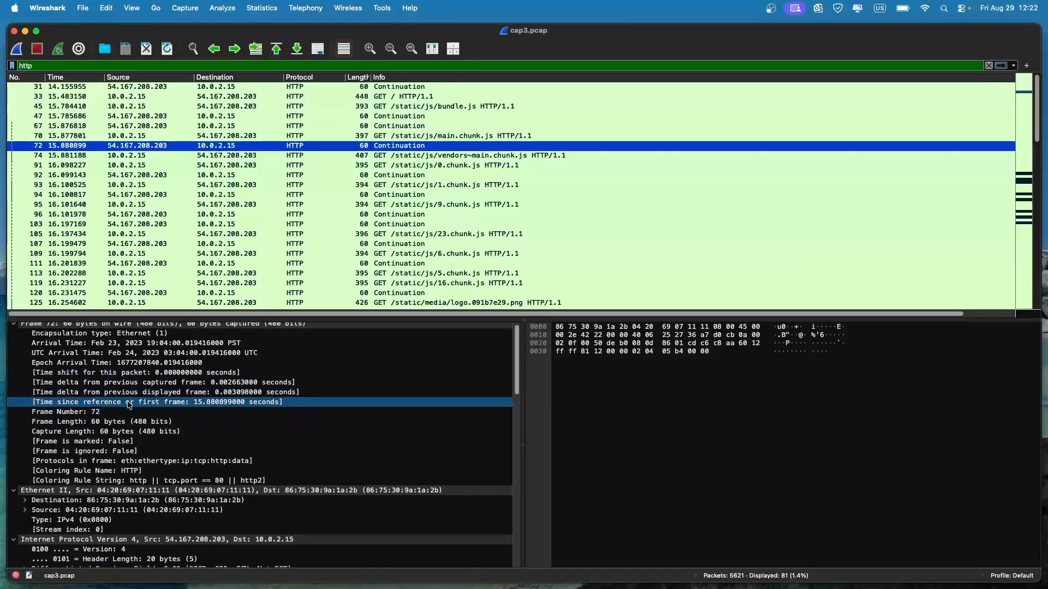
scroll(129, 404, down, 1)
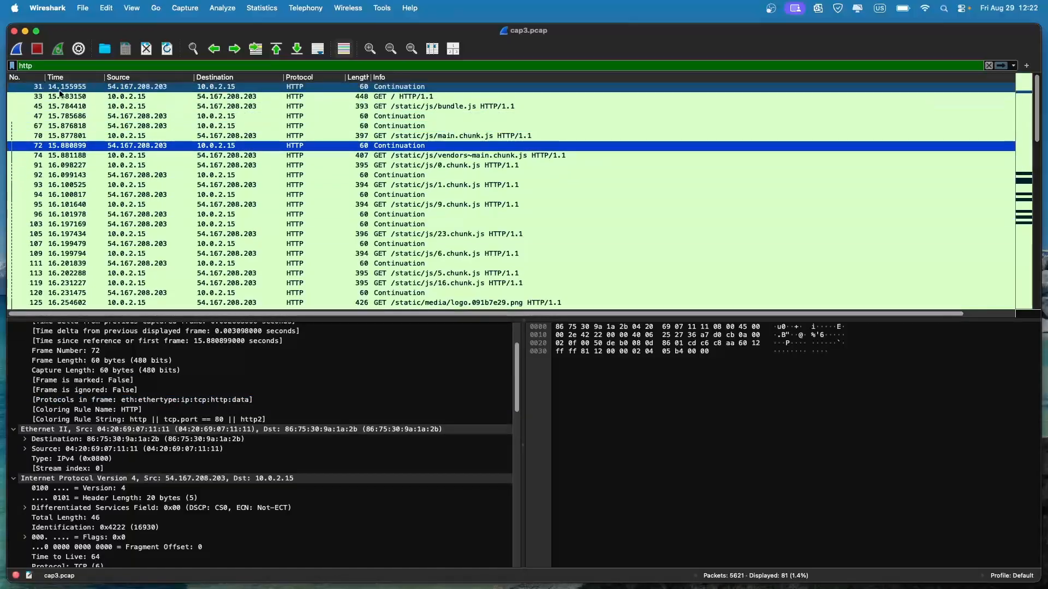
Extend the display filter to http and ip.src==10.0.2.15 and apply it
click(108, 65)
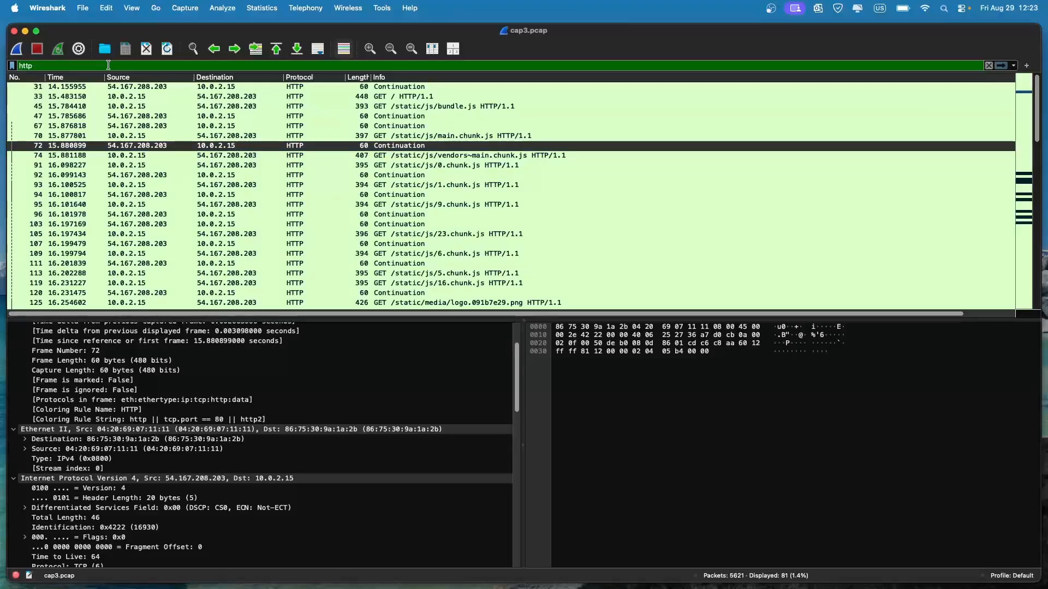
text($)
key(BackSpace)
text(and )
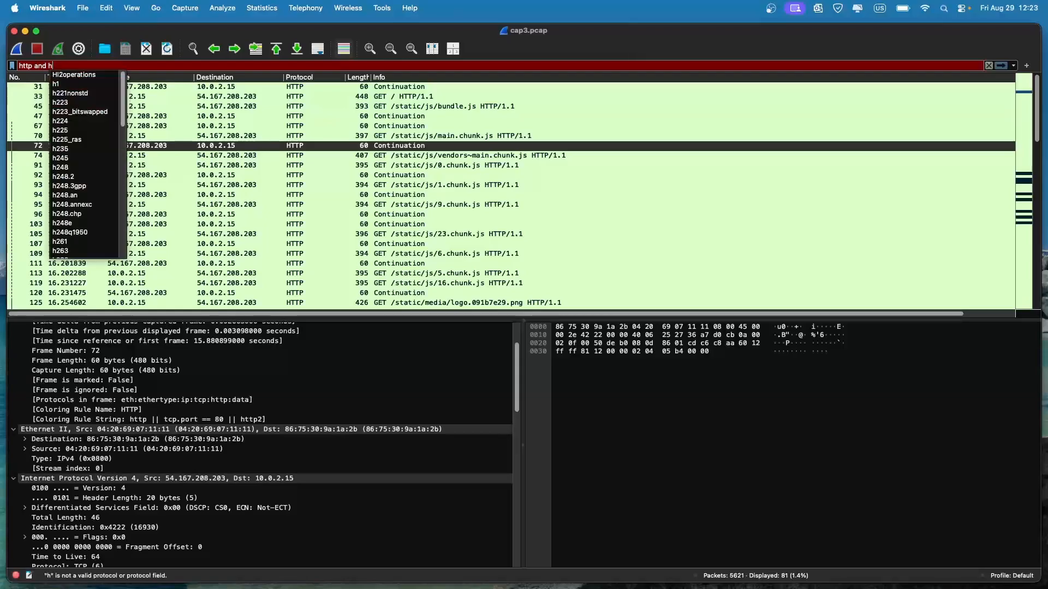
text(ip.)
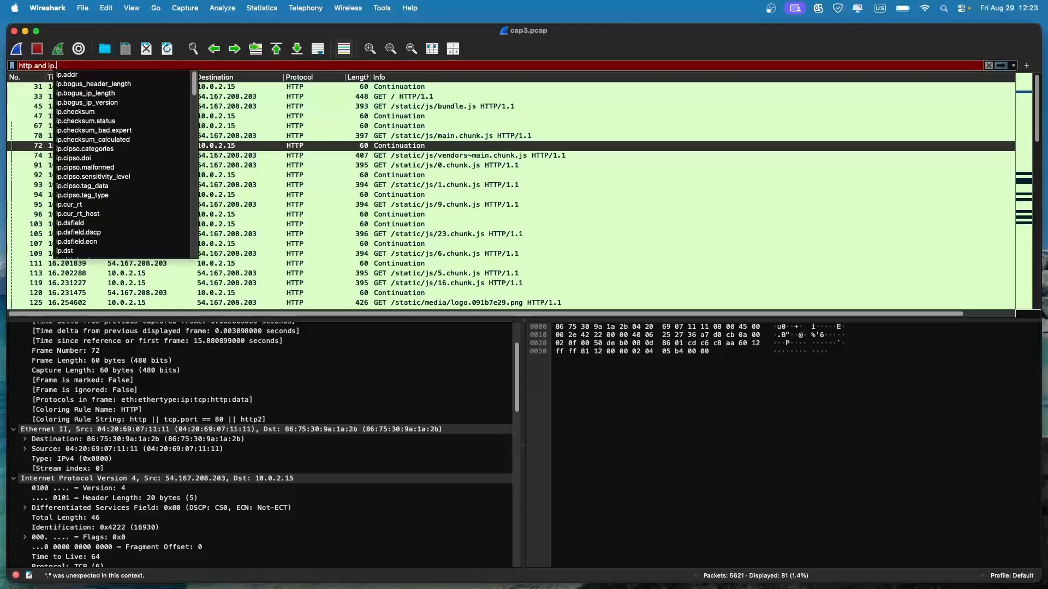
text(src)
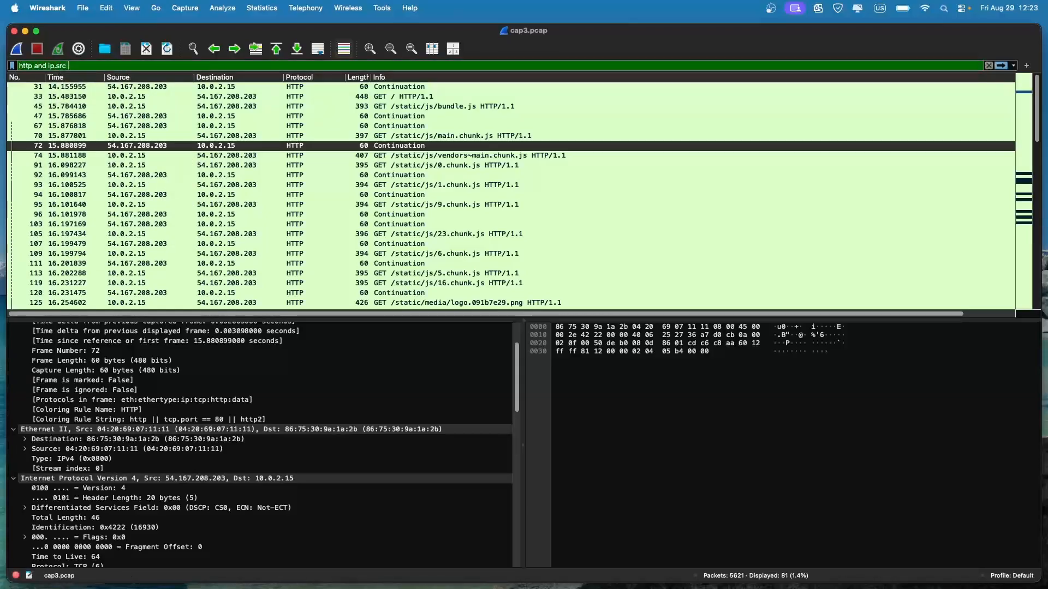
text(==)
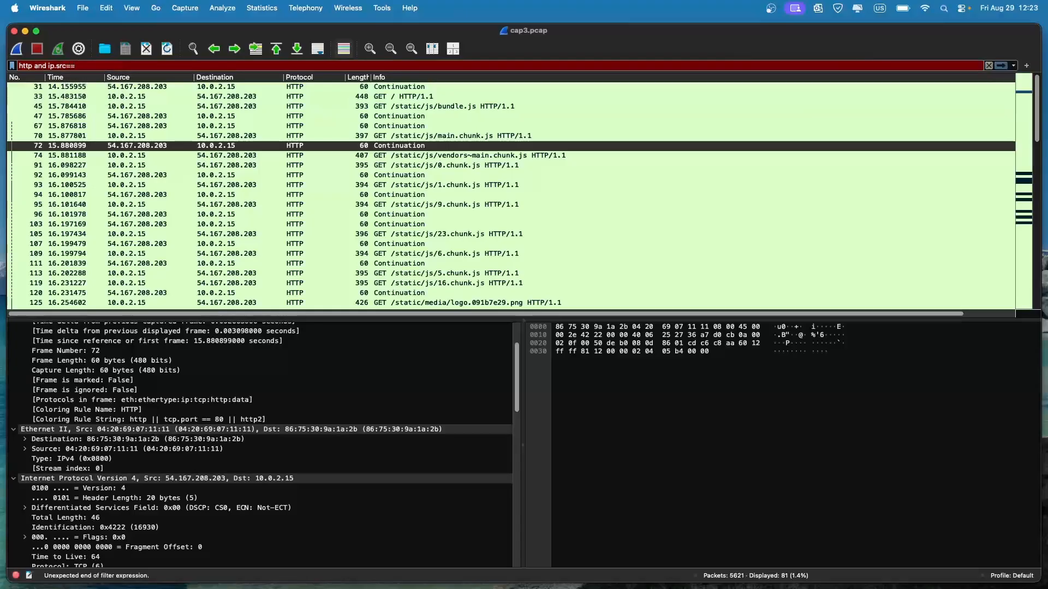
text(10.0.2.1)
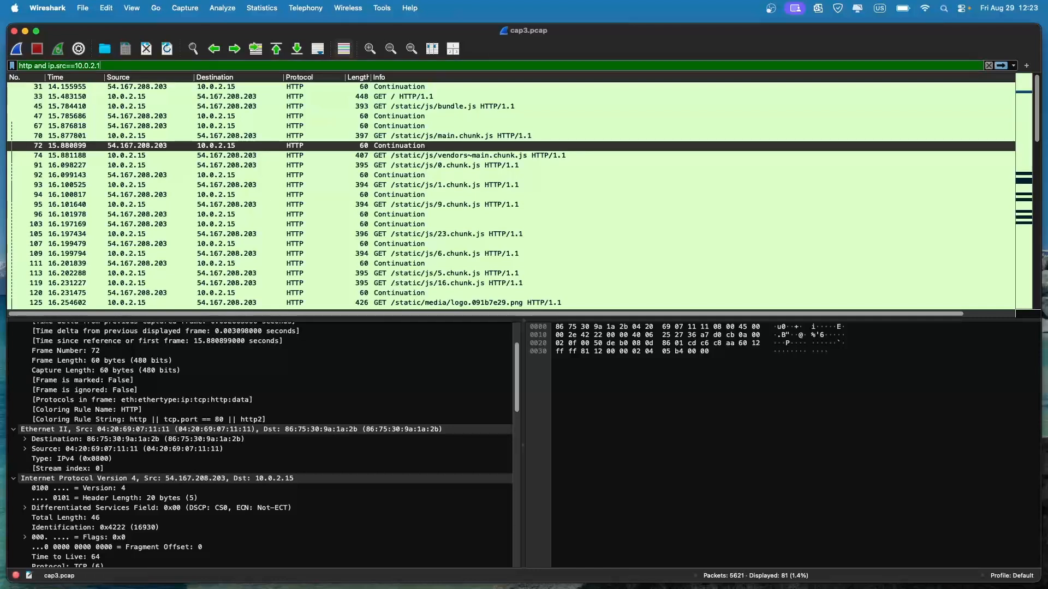
text(5)
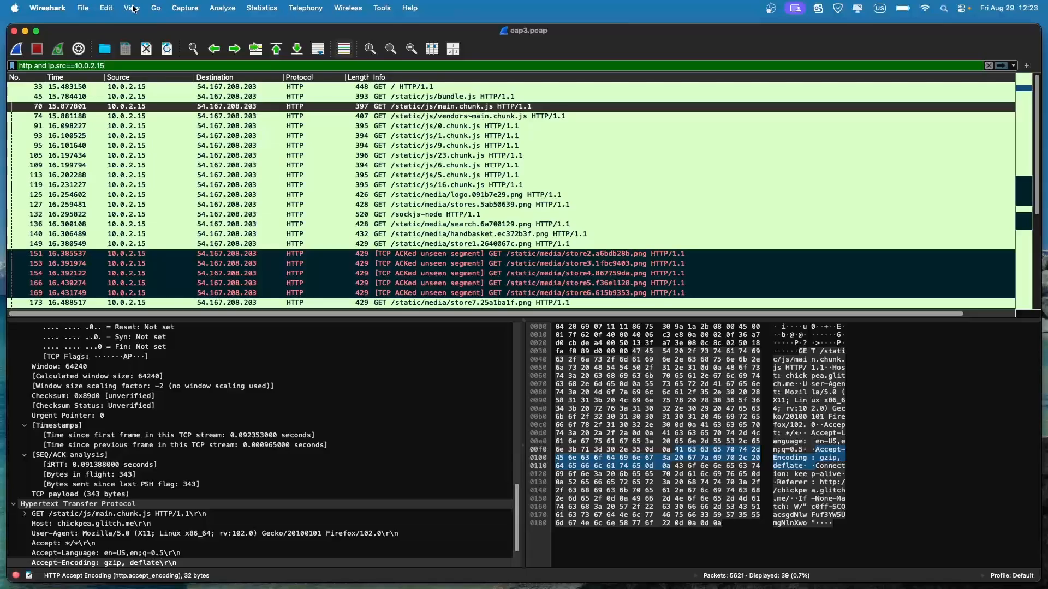
Look through the HTTP packets sent from 10.0.2.15, inspecting packets 125, 378, 552, 560 and 5288
click(478, 197)
scroll(479, 199, down, 2)
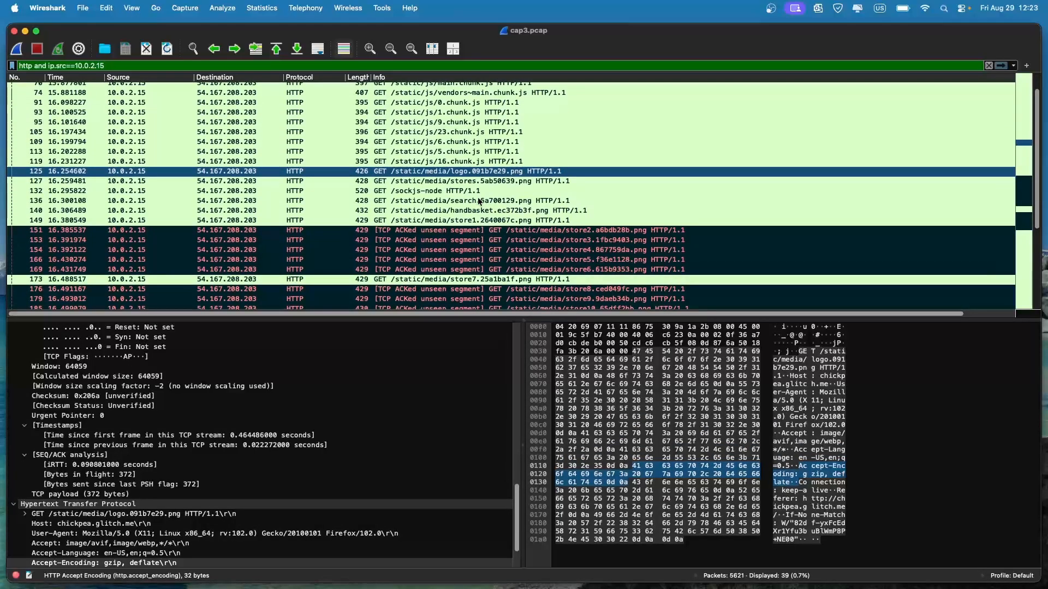
scroll(479, 198, down, 9)
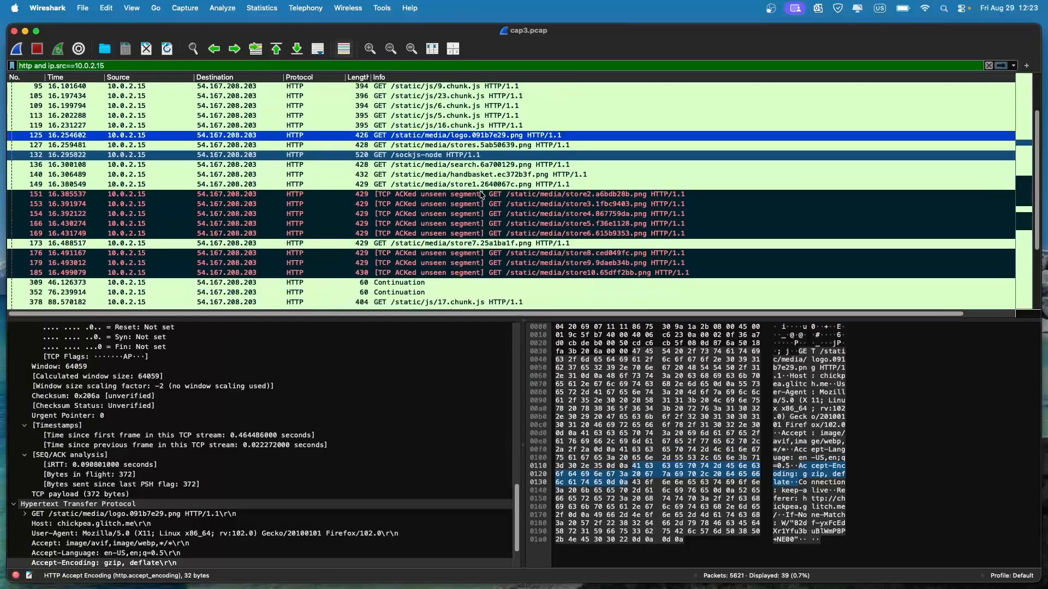
scroll(482, 196, down, 2)
click(487, 215)
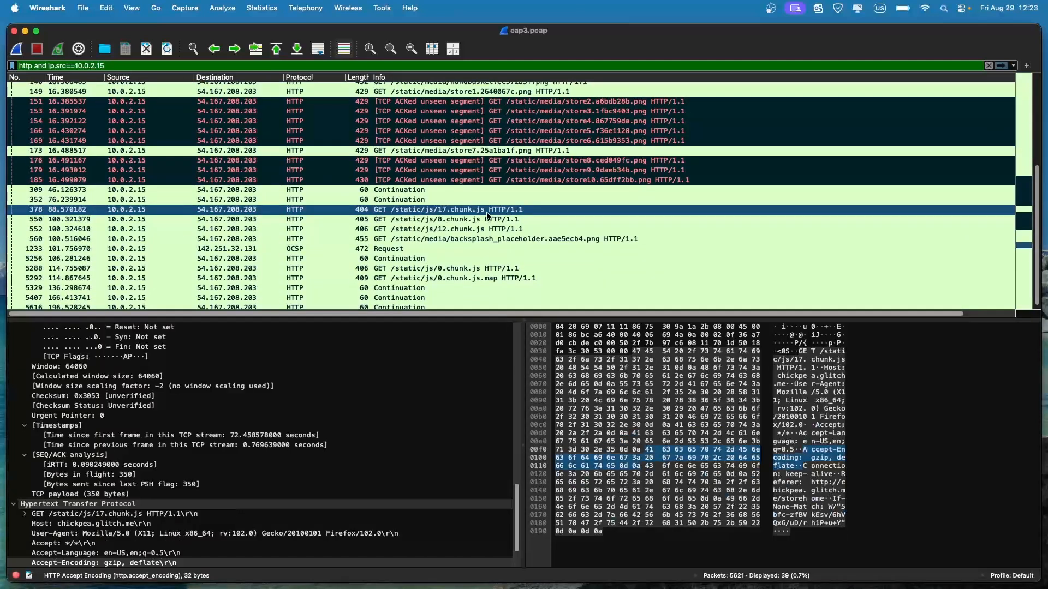
click(487, 230)
click(487, 238)
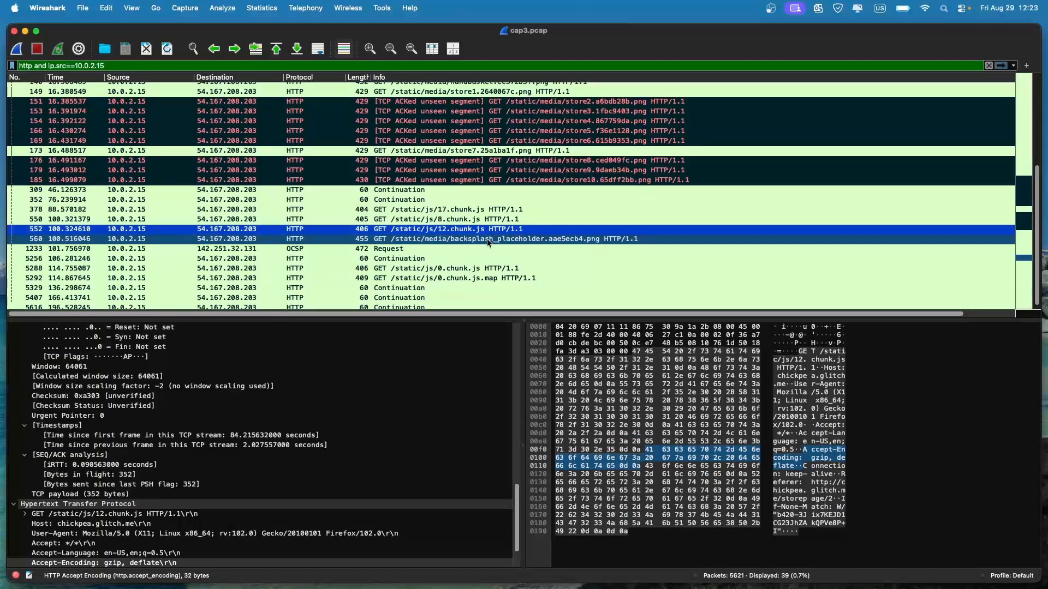
scroll(494, 232, down, 1)
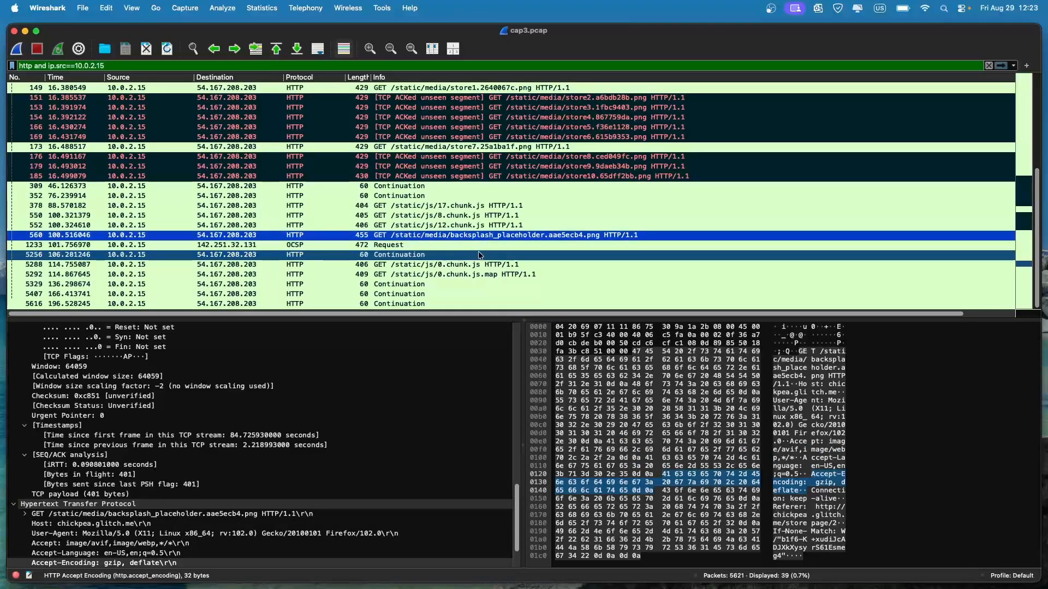
click(480, 265)
scroll(480, 267, up, 5)
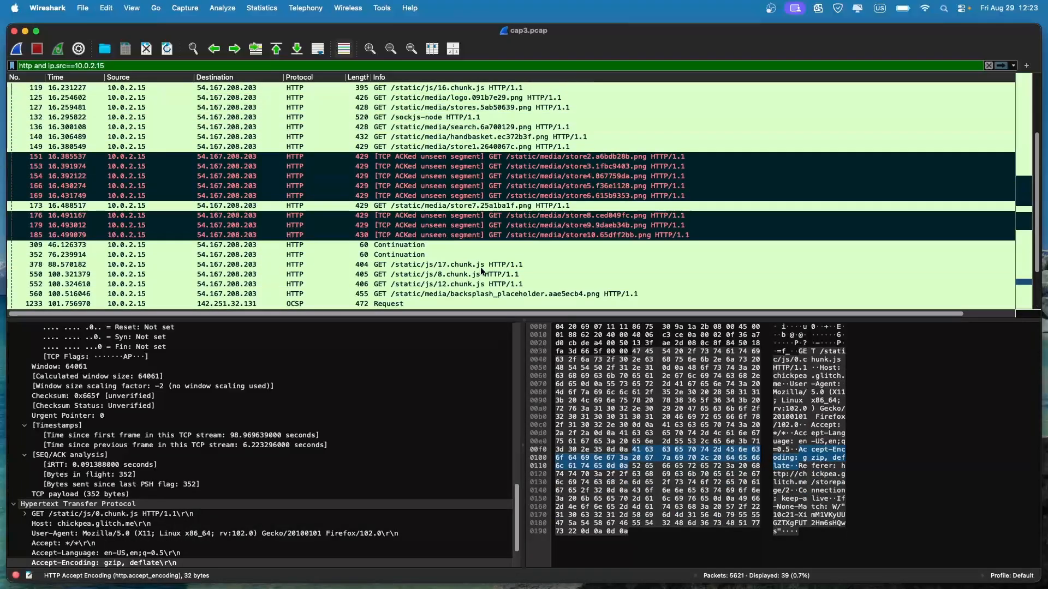
click(489, 176)
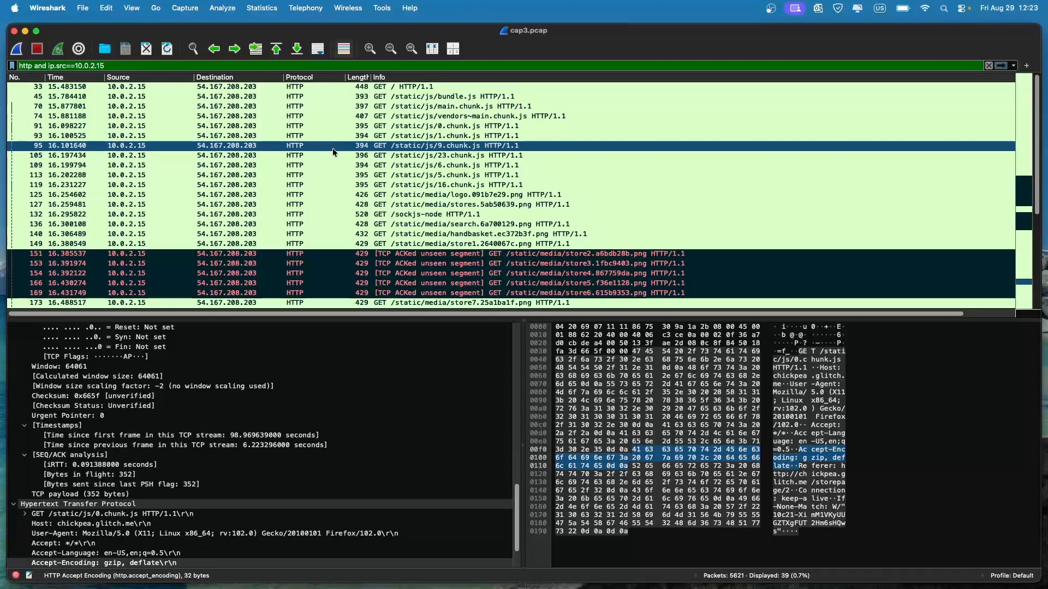
Change the display filter to http and ip.dst==10.0.2.15 and apply it
click(64, 64)
key(BackSpace)
key(BackSpace)
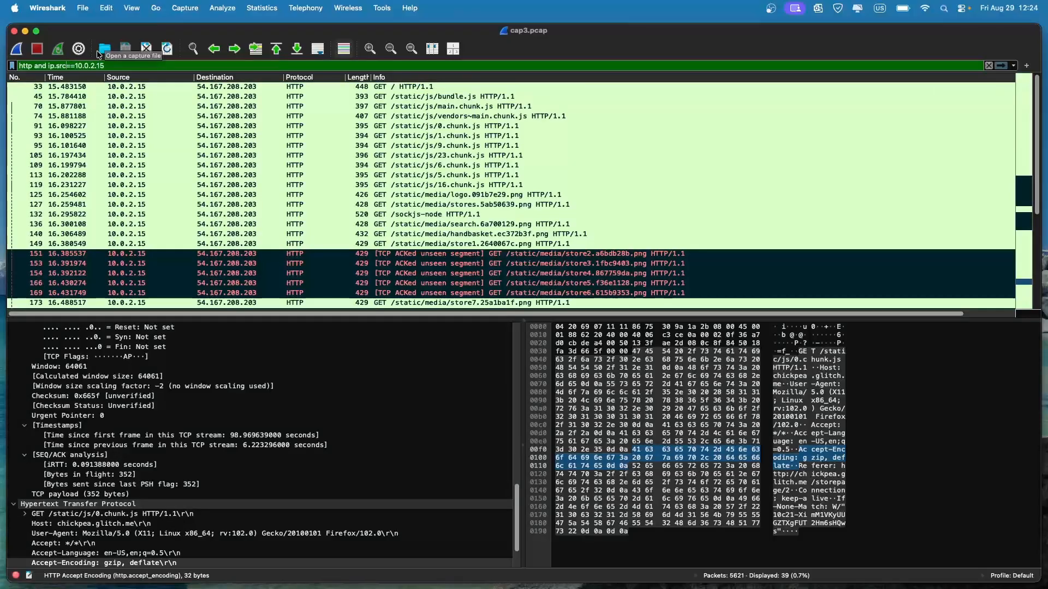
key(BackSpace)
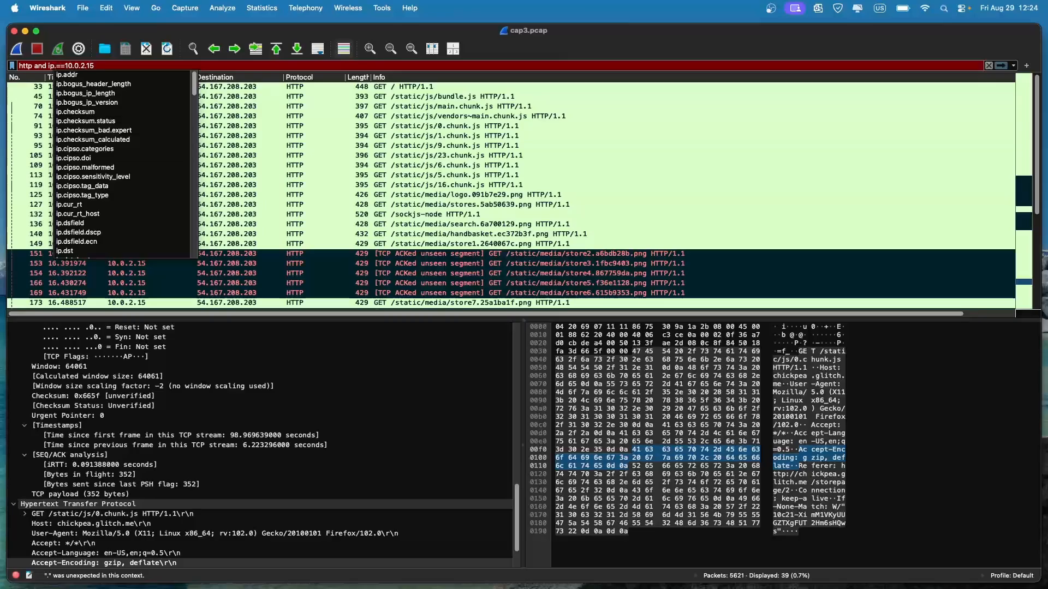
text(dst)
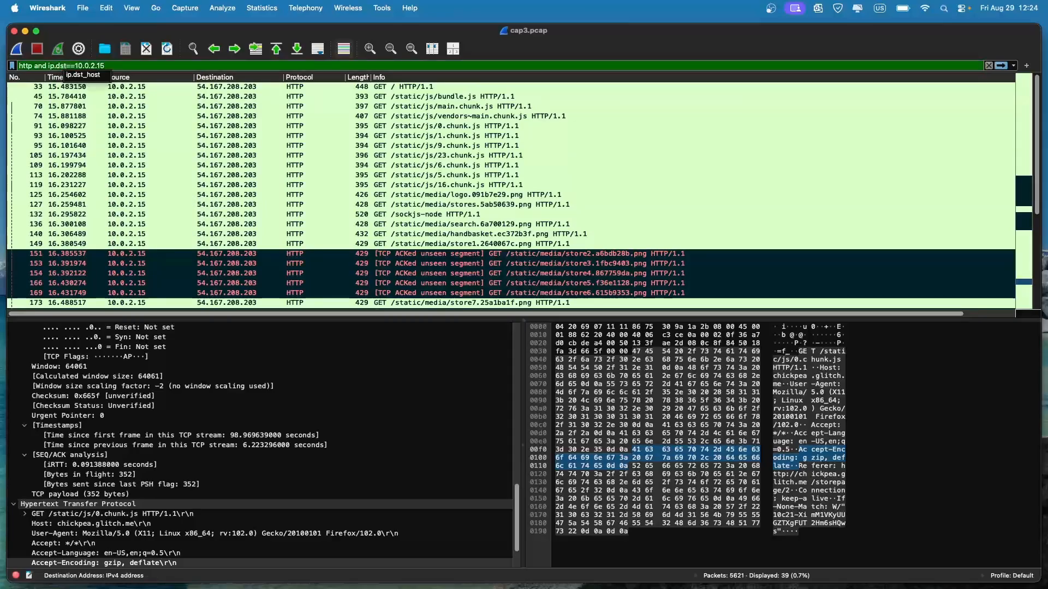
key(Return)
scroll(227, 150, up, 6)
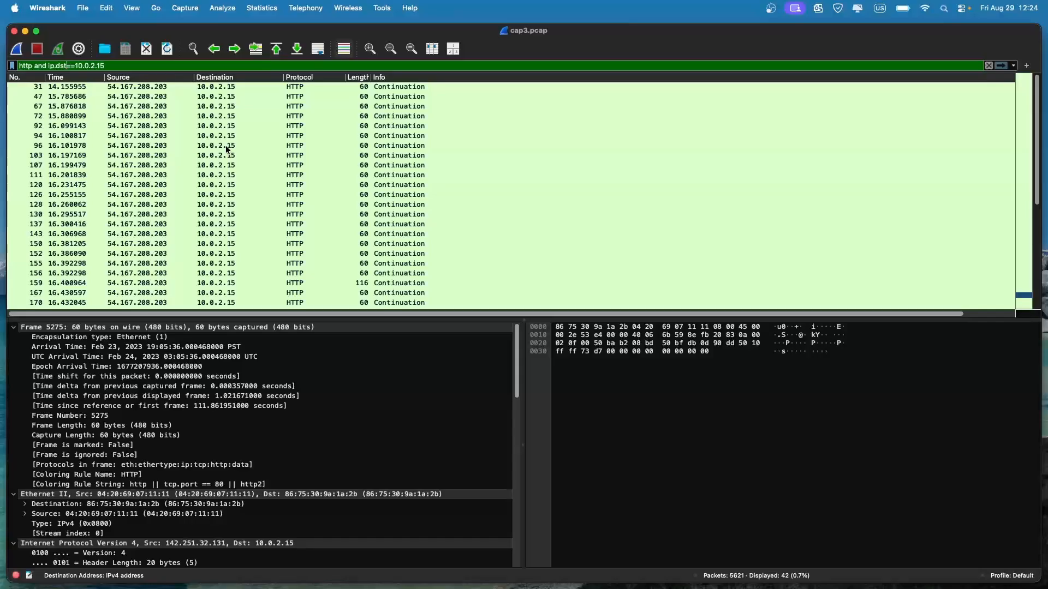
Look through the filtered HTTP packets addressed to 10.0.2.15, checking their source and destination addresses
click(264, 136)
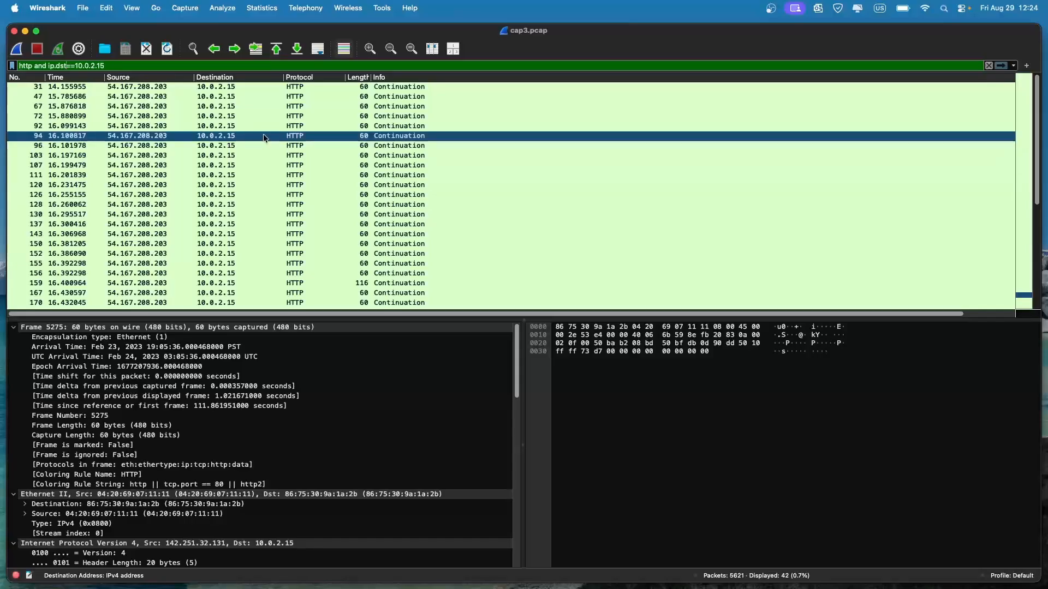
click(217, 95)
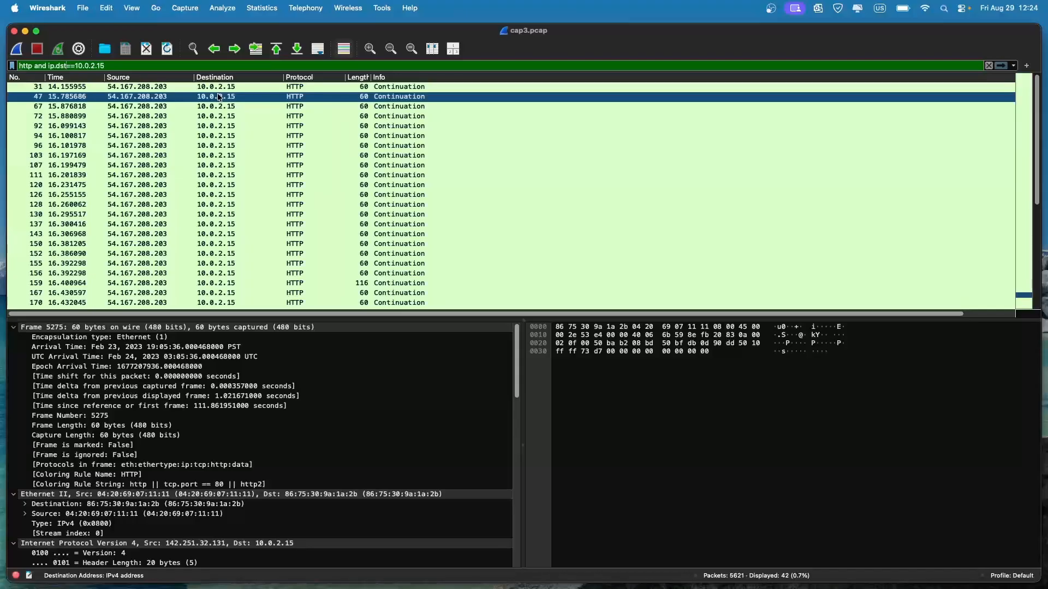
scroll(238, 109, down, 6)
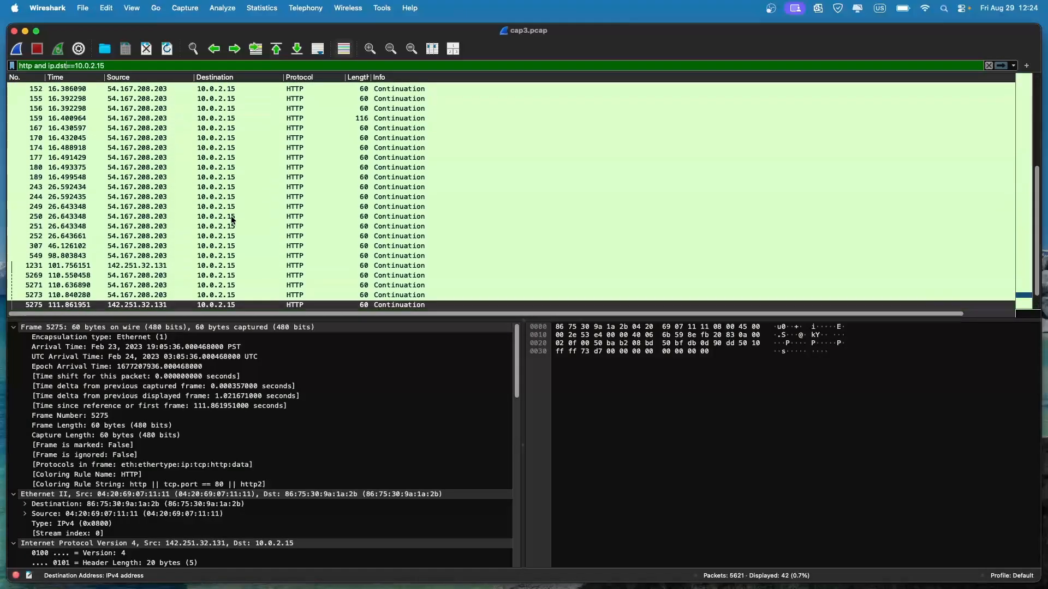
scroll(230, 215, up, 5)
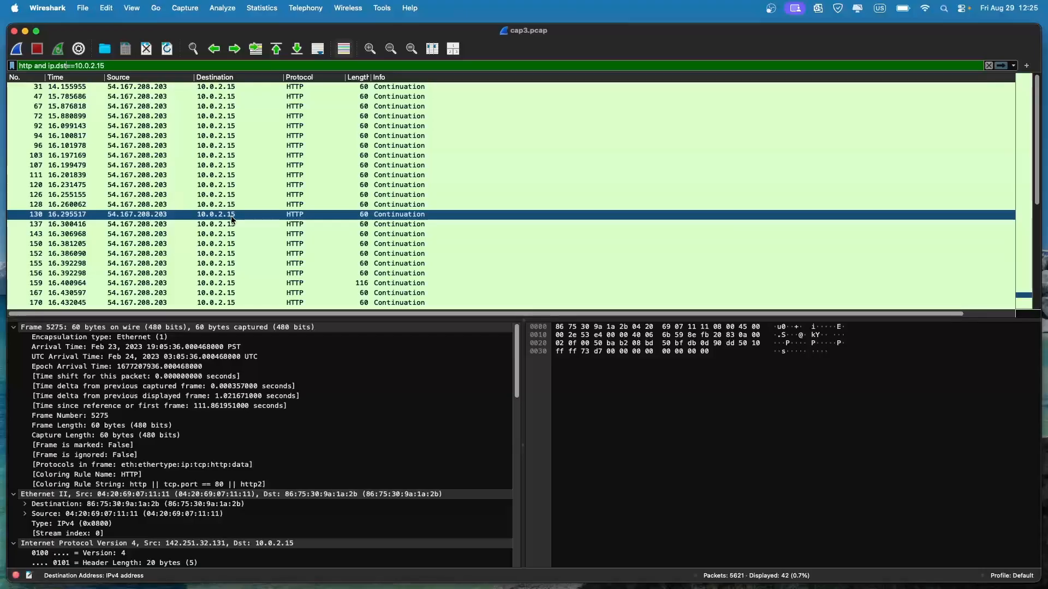
scroll(231, 215, right, 3)
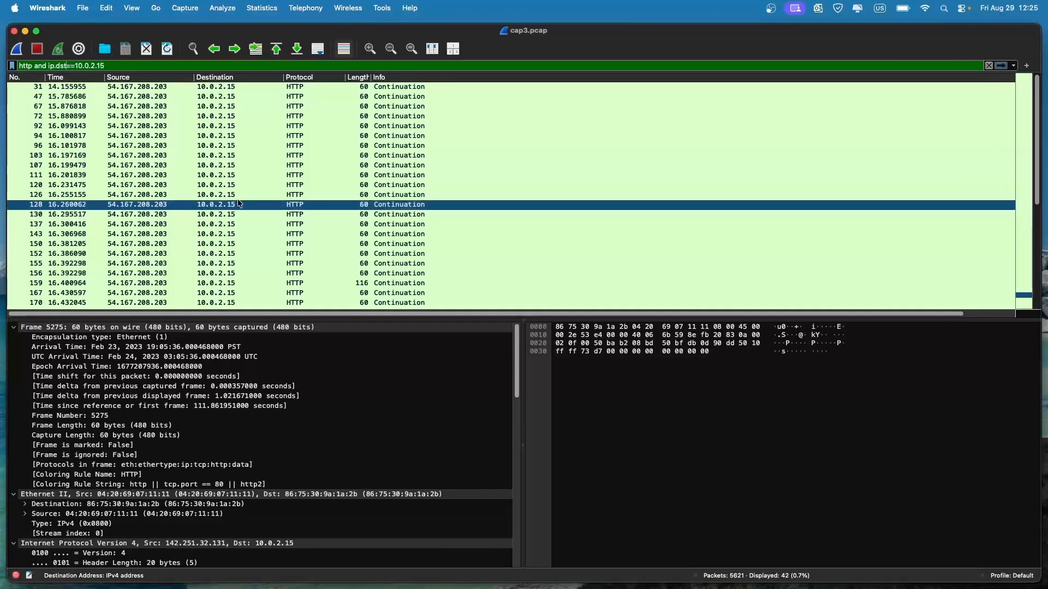
Start a new live capture on the Wi-Fi: en0 interface and clear the display filter
click(18, 49)
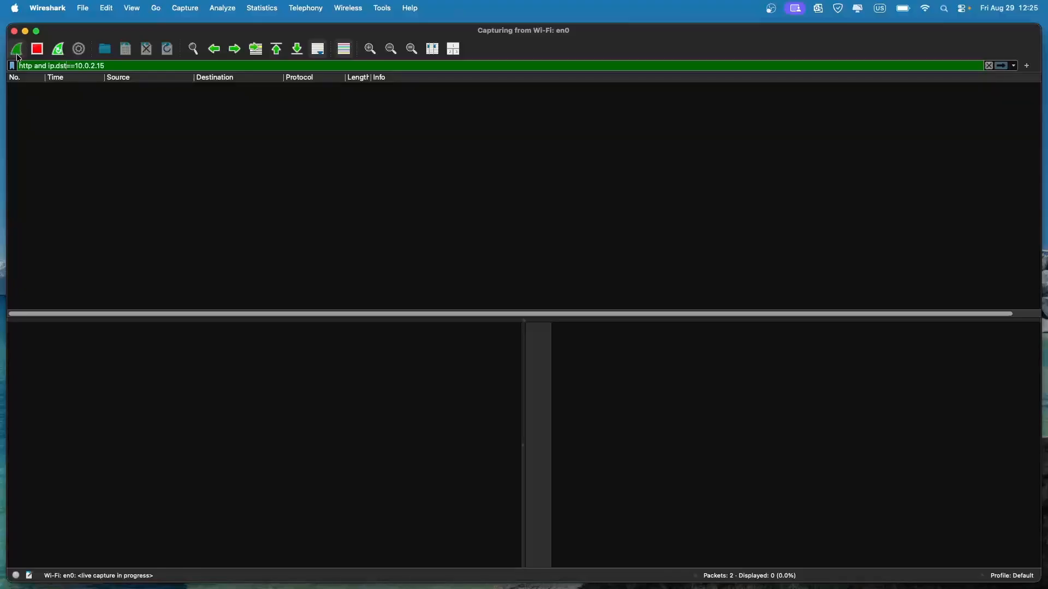
double_click(115, 66)
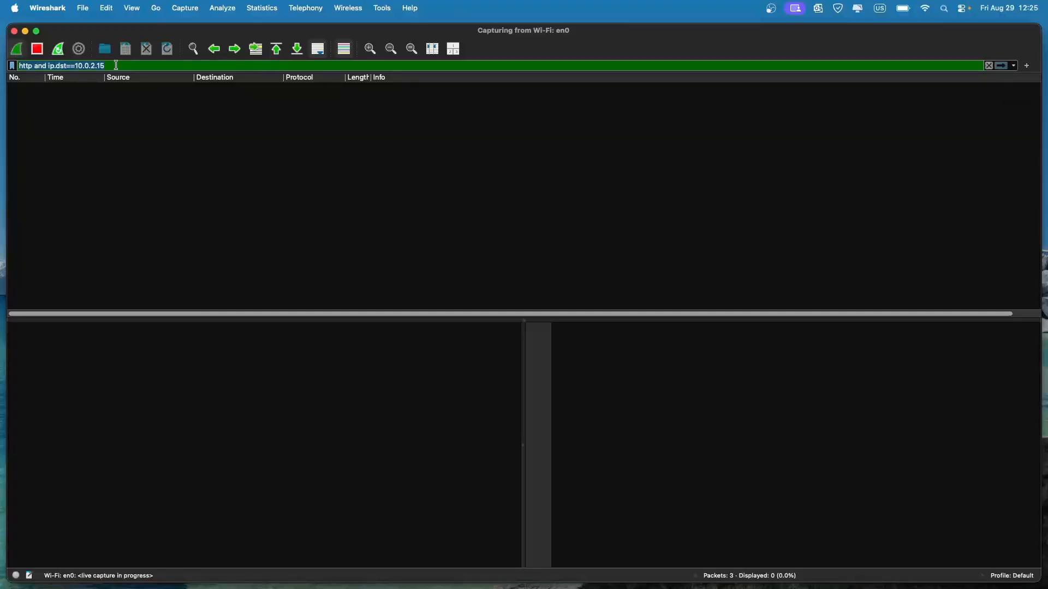
key(super+a)
key(BackSpace)
key(Return)
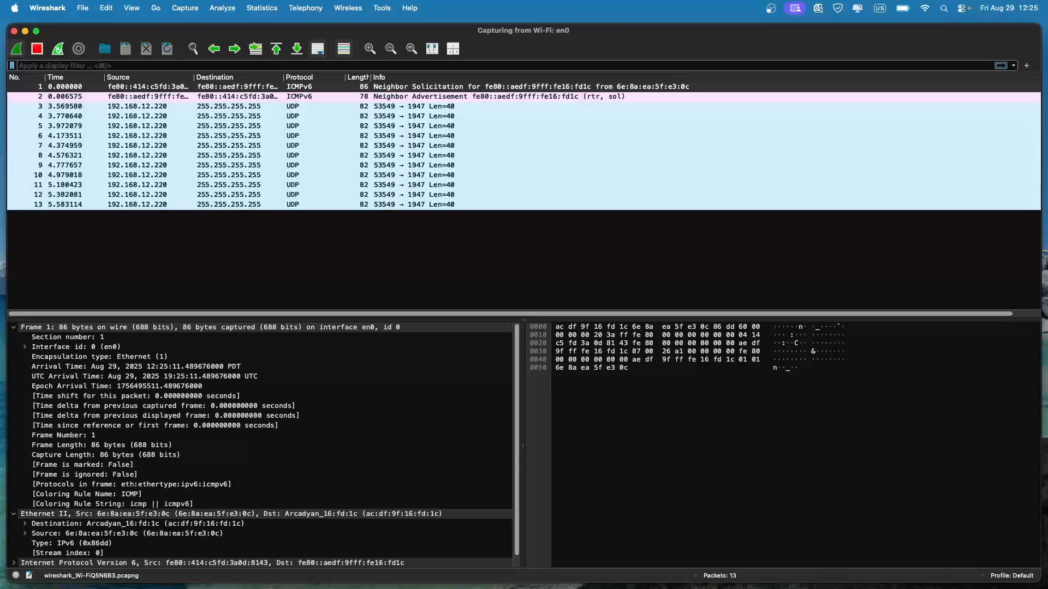
Examine the sources, destinations and protocols of the packets arriving in the live capture
click(200, 175)
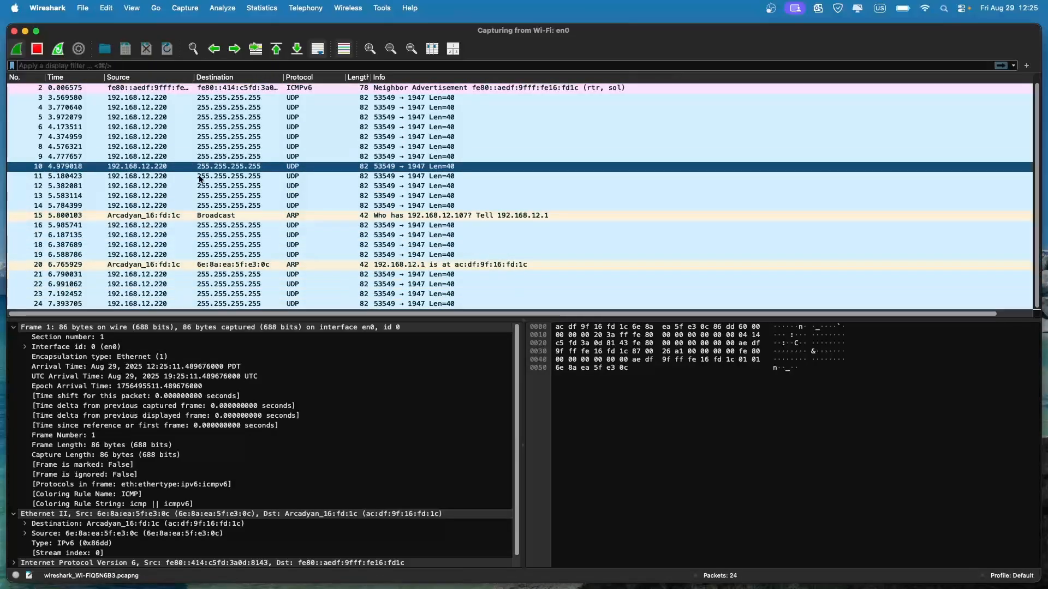
click(199, 175)
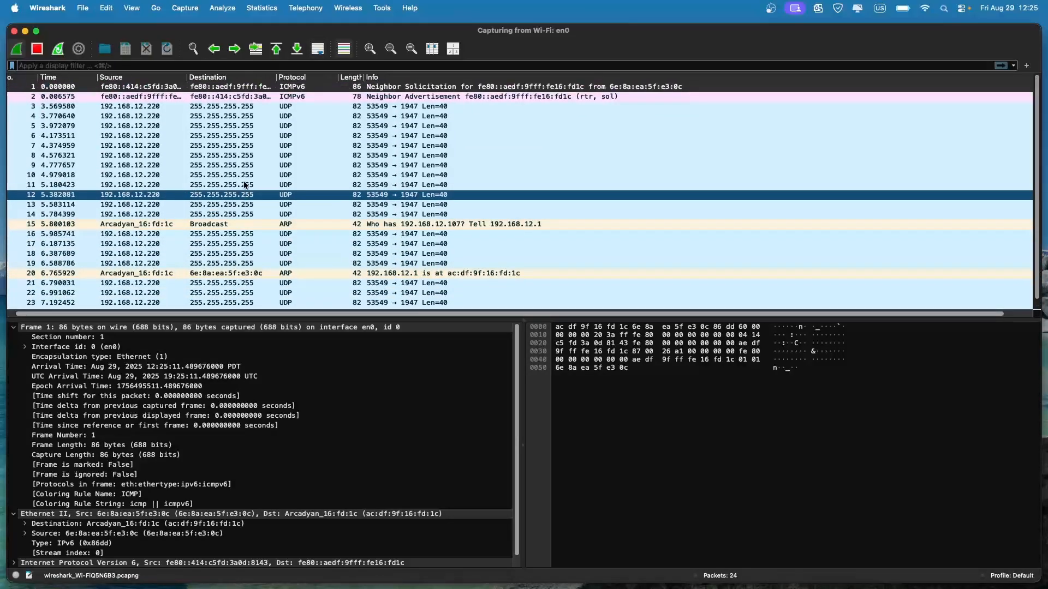
scroll(244, 181, up, 1)
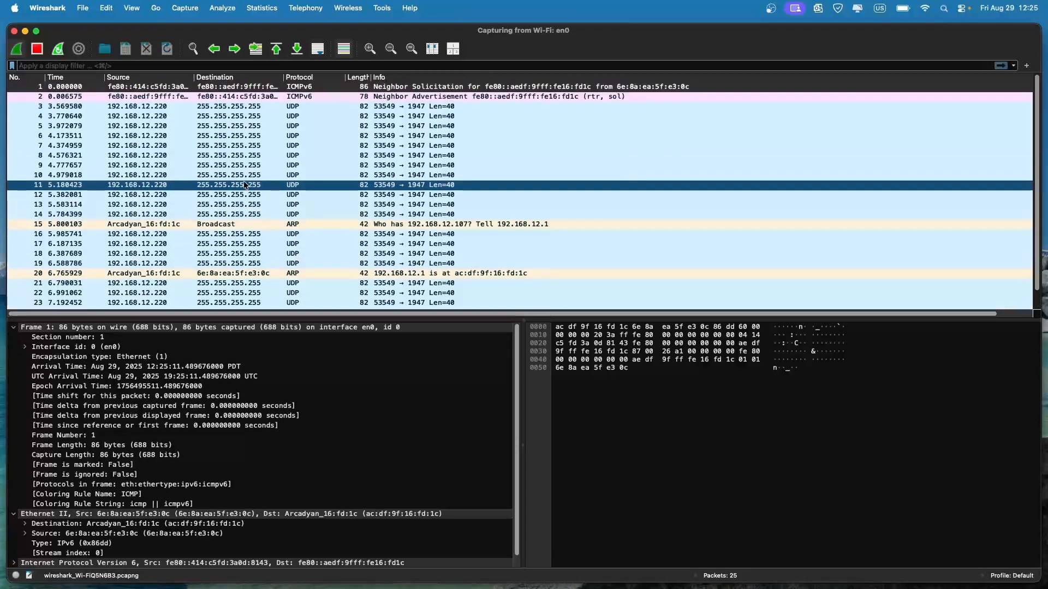
click(245, 165)
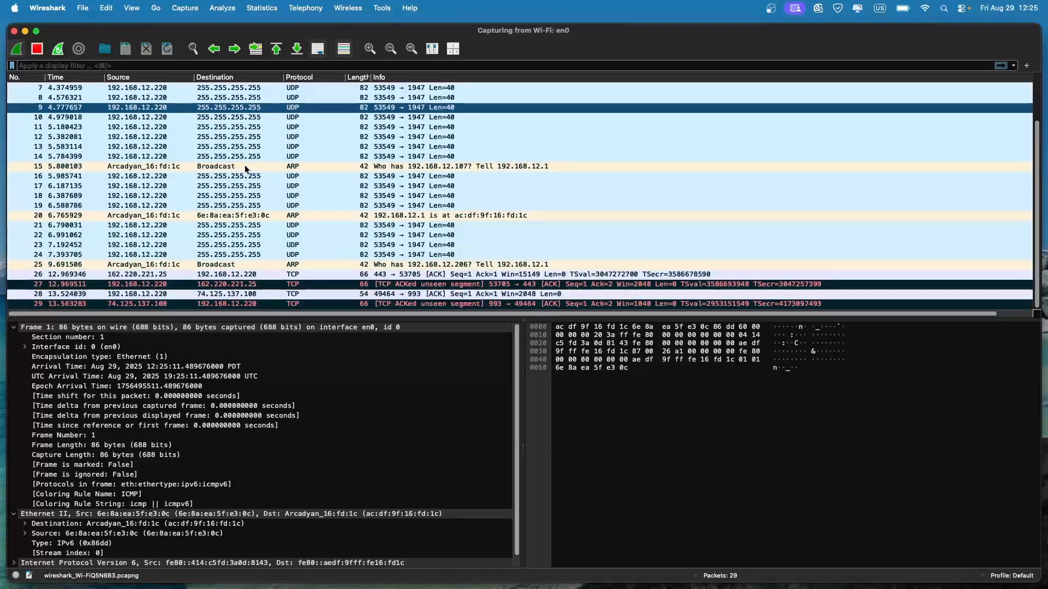
click(239, 287)
mouse_move(406, 588)
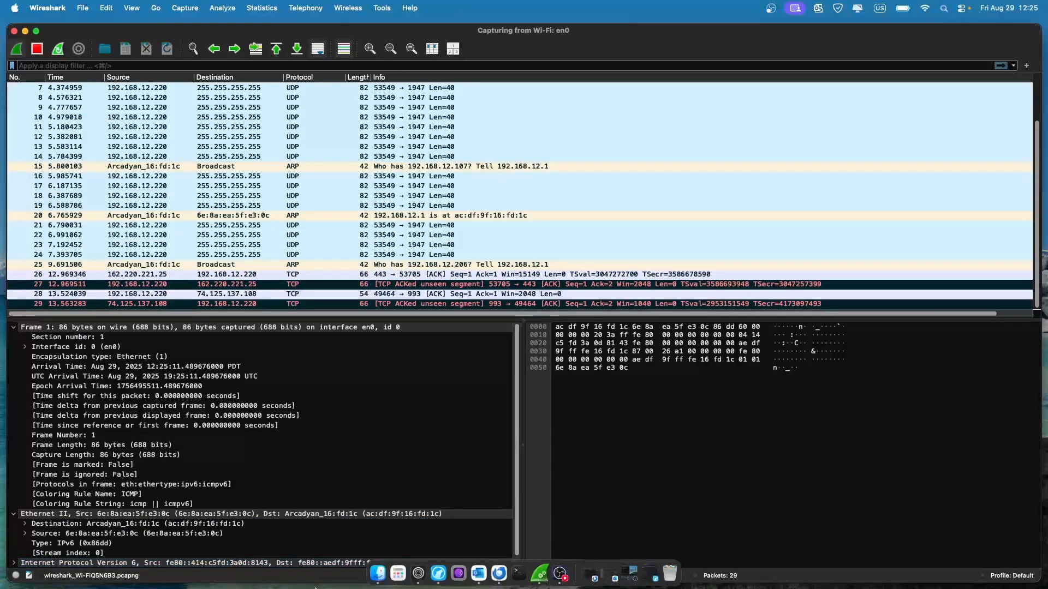
click(446, 579)
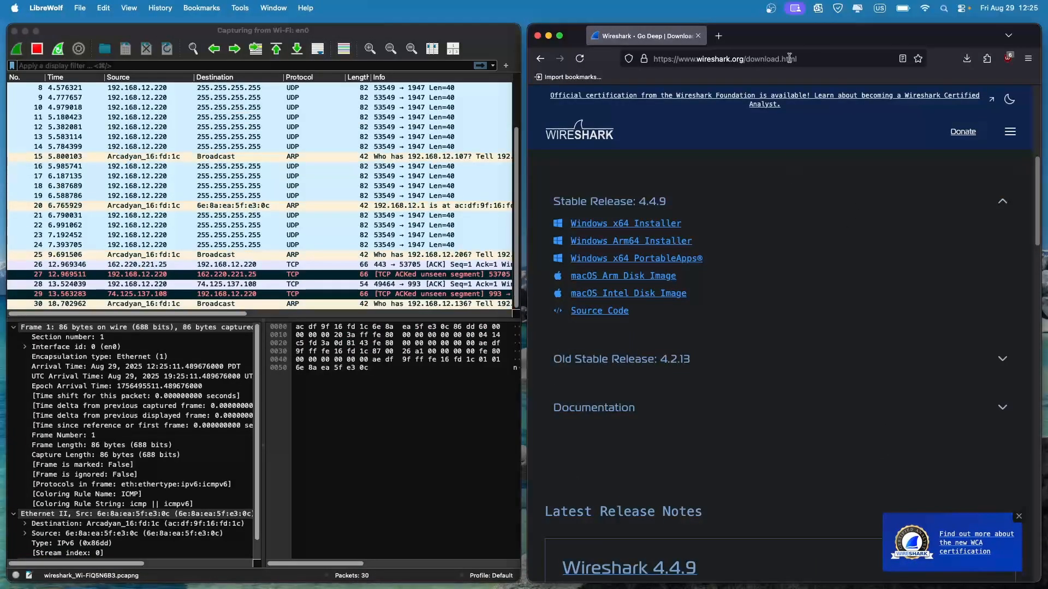
click(802, 62)
click(608, 129)
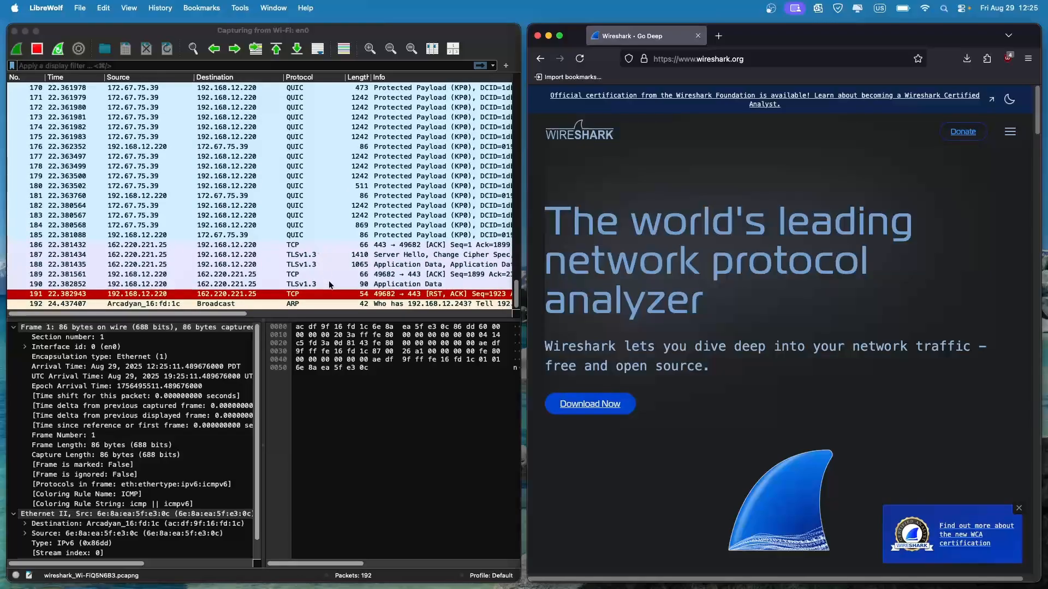
scroll(611, 250, down, 3)
scroll(612, 249, up, 3)
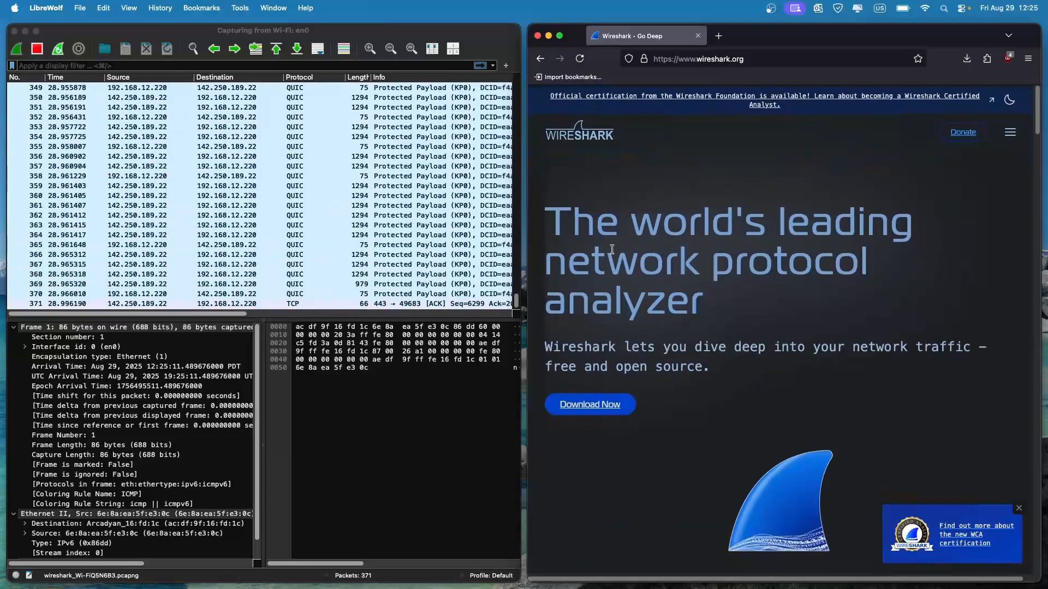
Go to the site's download section and save the Wireshark 4.4.9 macOS Arm Disk Image
click(590, 404)
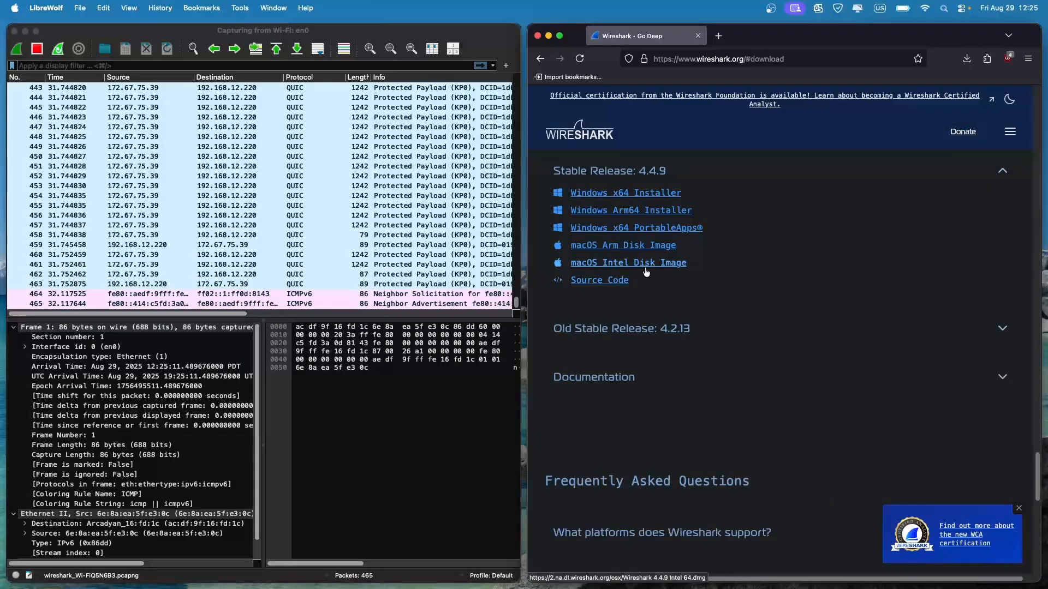
click(650, 247)
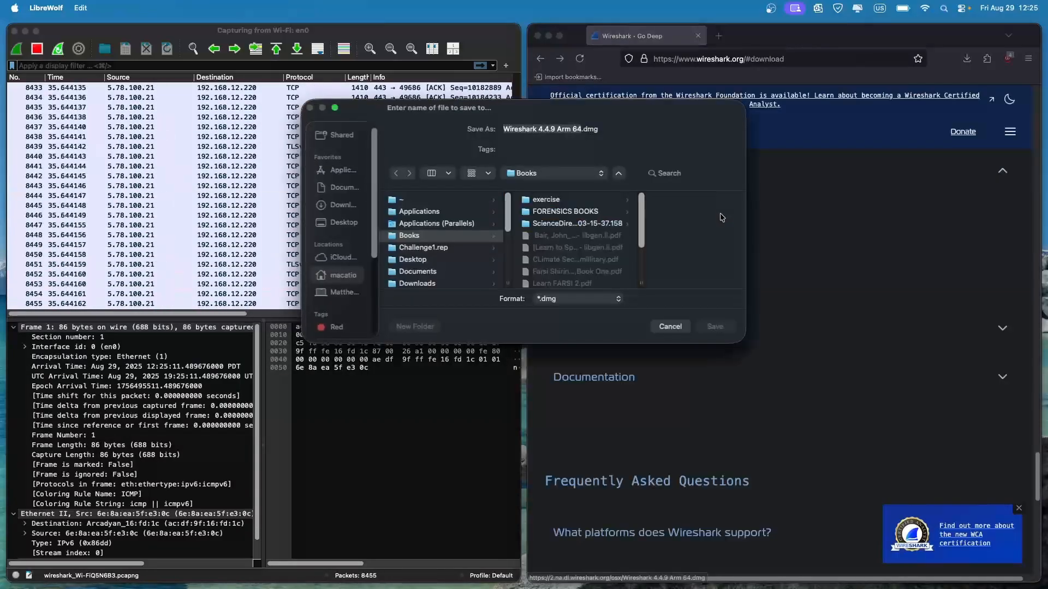
key(Return)
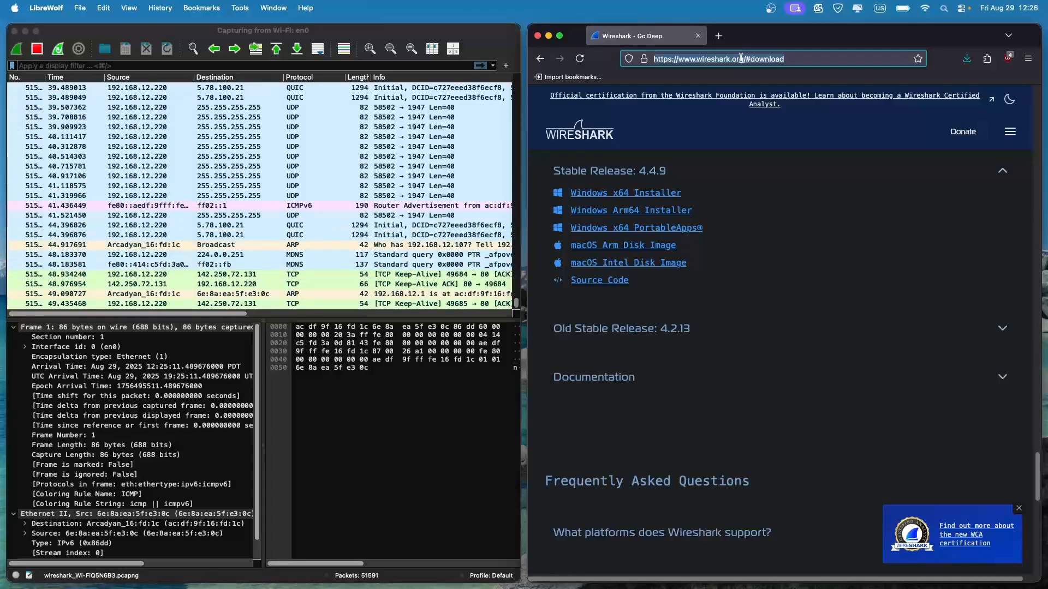
Search the web for saz, then minimize the browser window
text(saz)
key(Return)
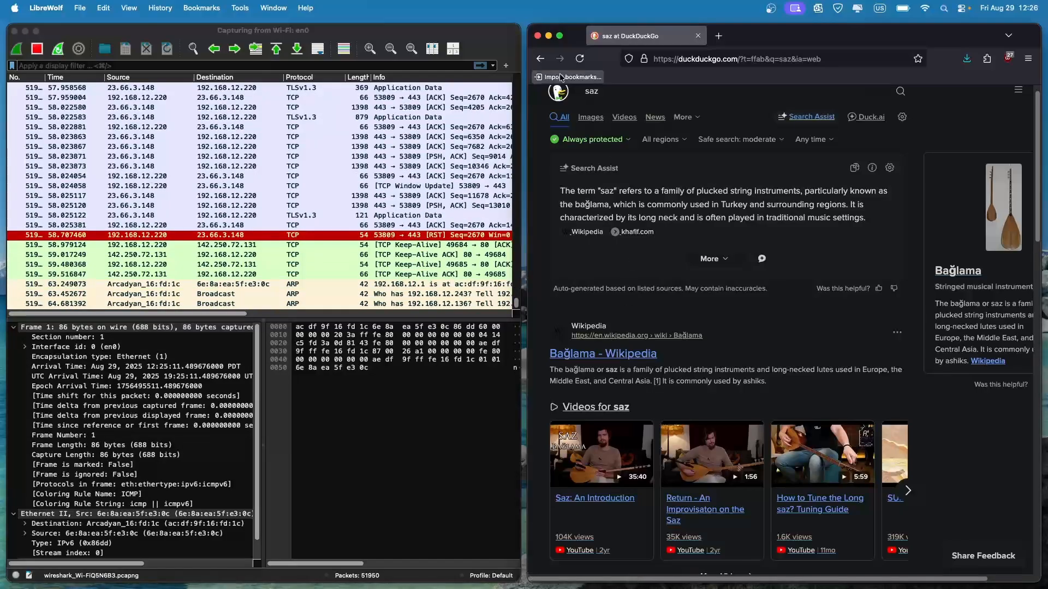
click(549, 36)
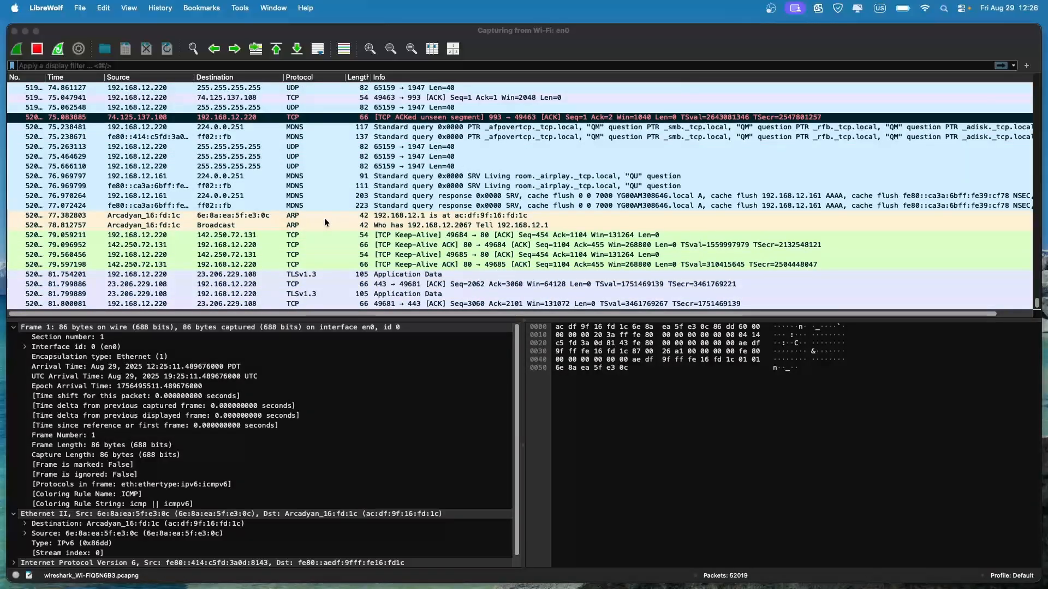
Return to Wireshark and inspect the details and raw bytes of the TLSv1.2 packet in frame 52024
click(310, 168)
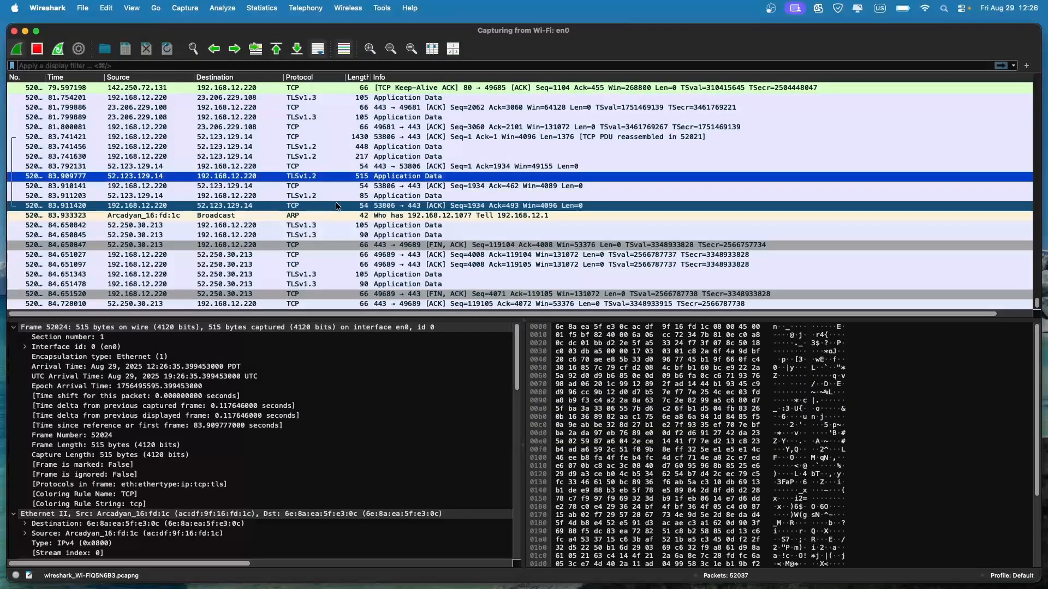
scroll(860, 488, down, 2)
scroll(846, 426, up, 2)
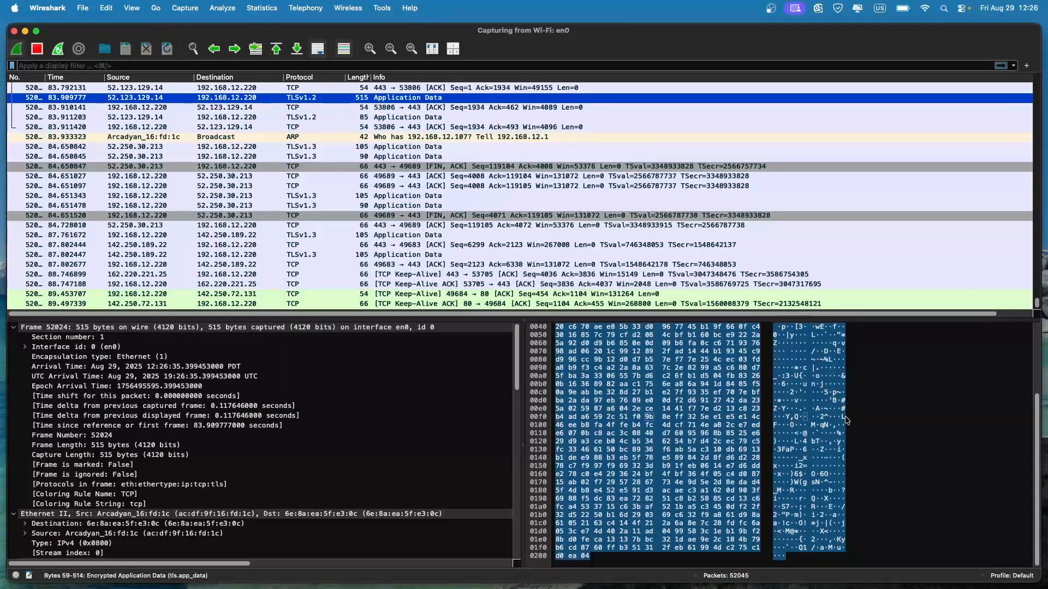